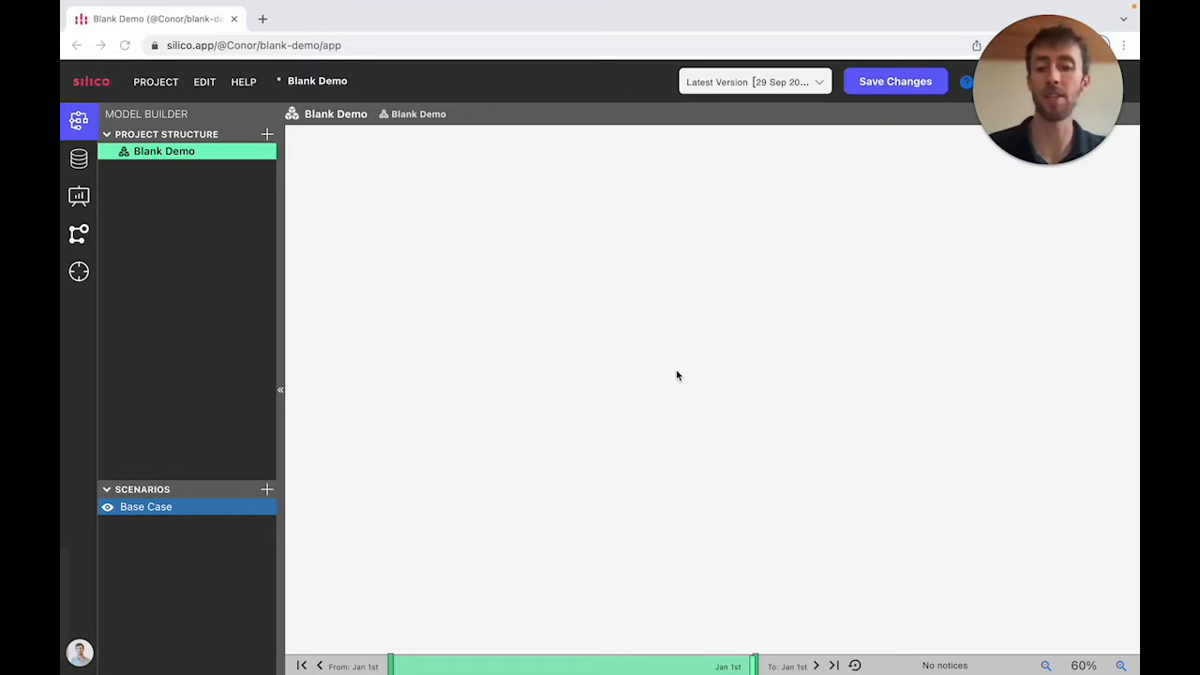
Create a flow on the empty model canvas and name it "Invoices received per day".
right_click(507, 330)
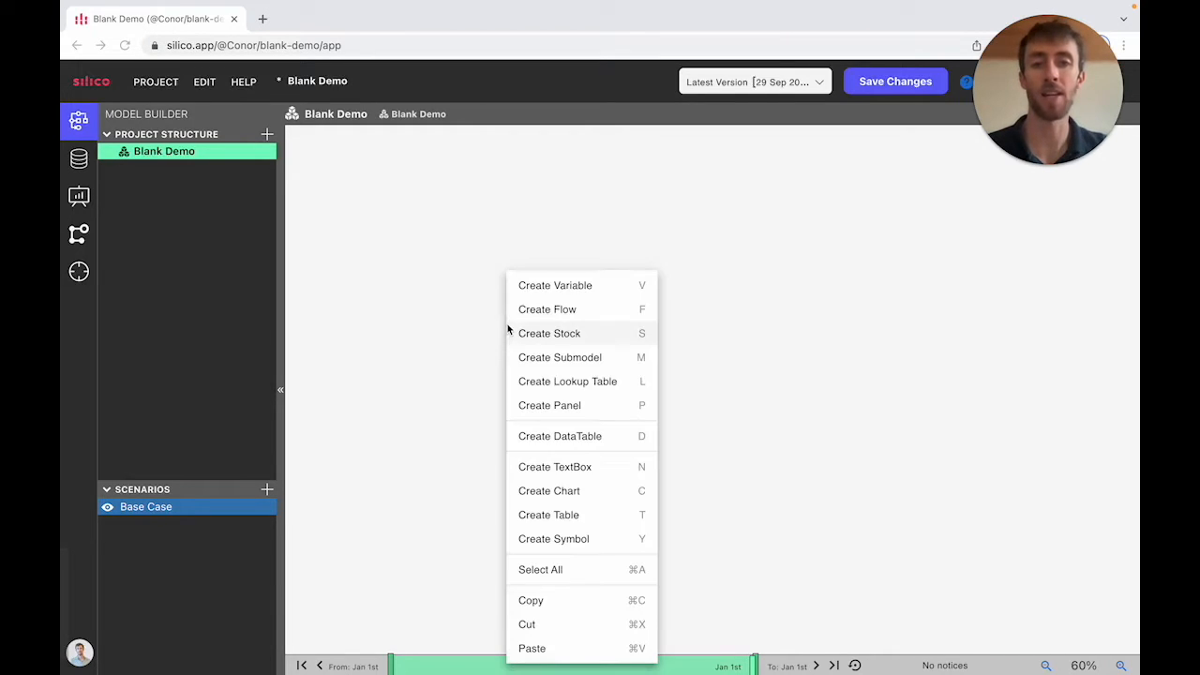
click(566, 312)
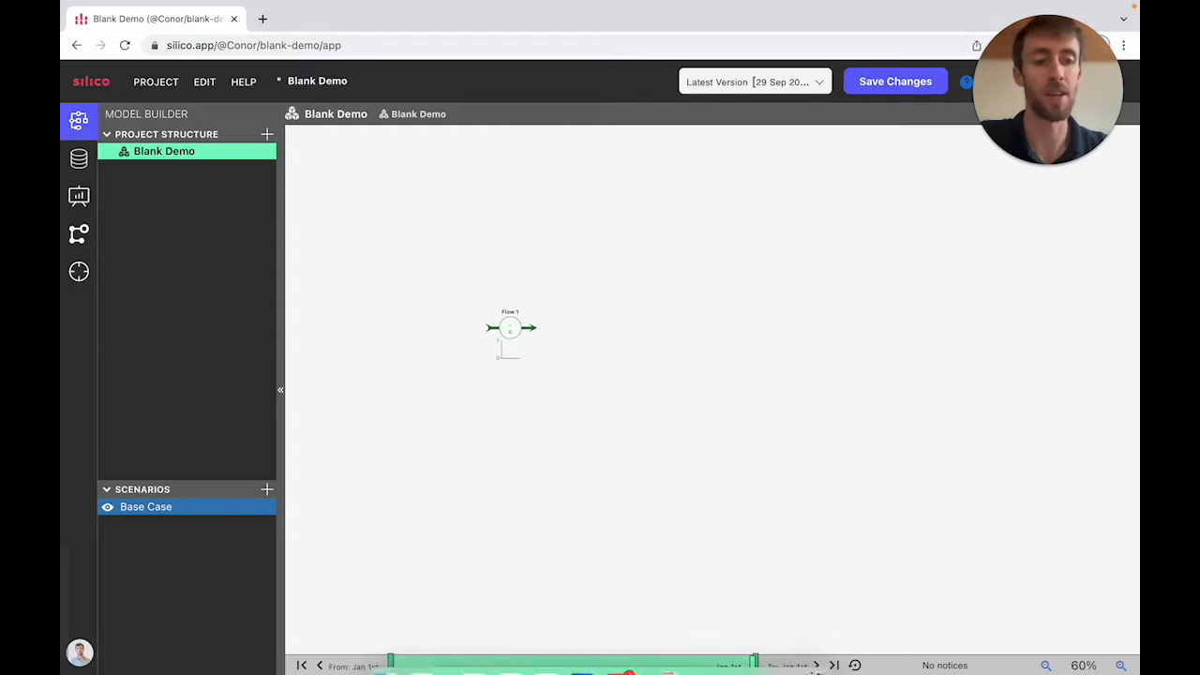
click(1120, 666)
click(1120, 665)
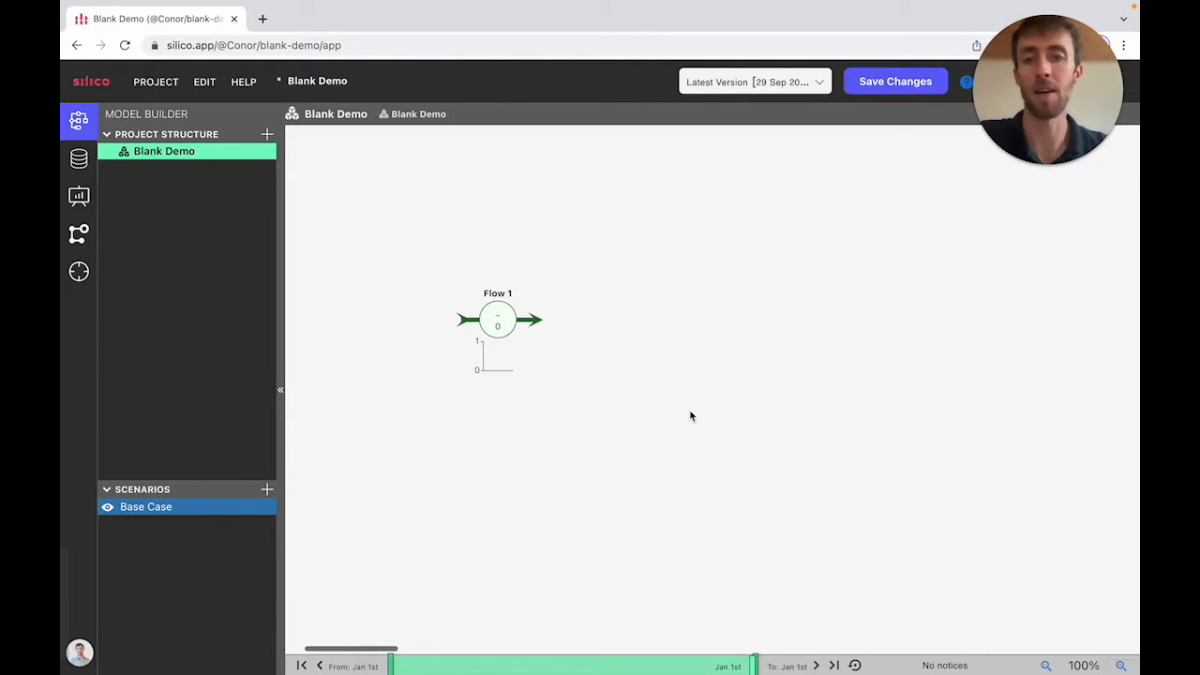
click(551, 319)
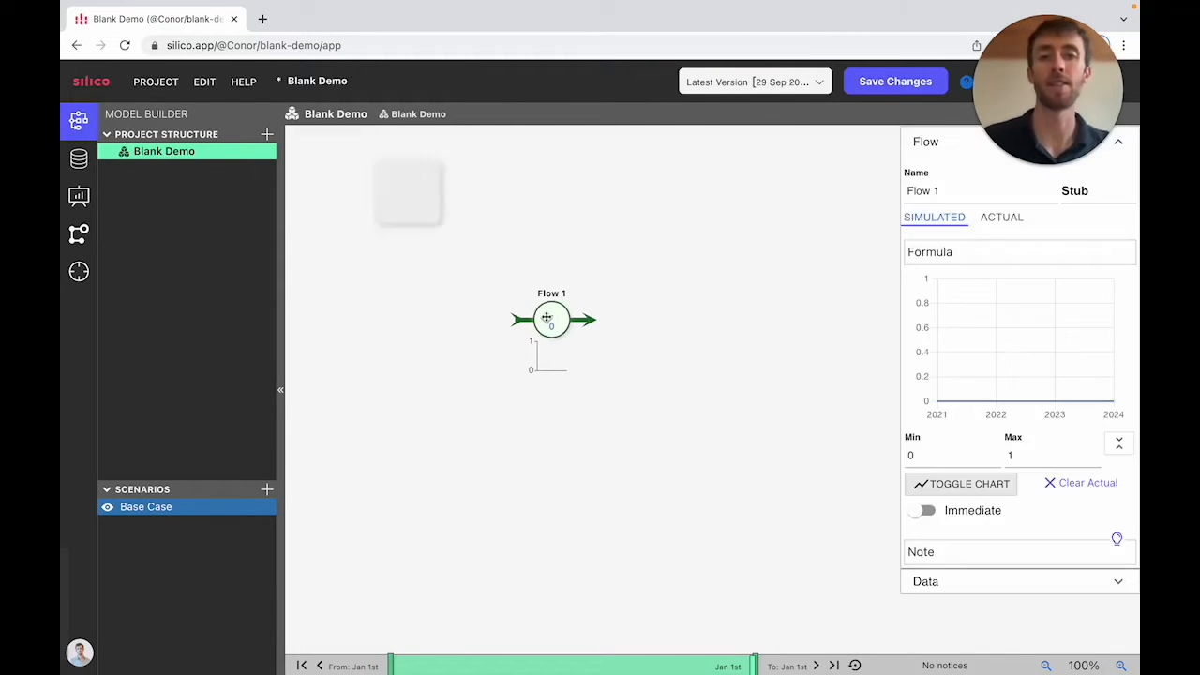
click(938, 189)
triple_click(938, 189)
text(In)
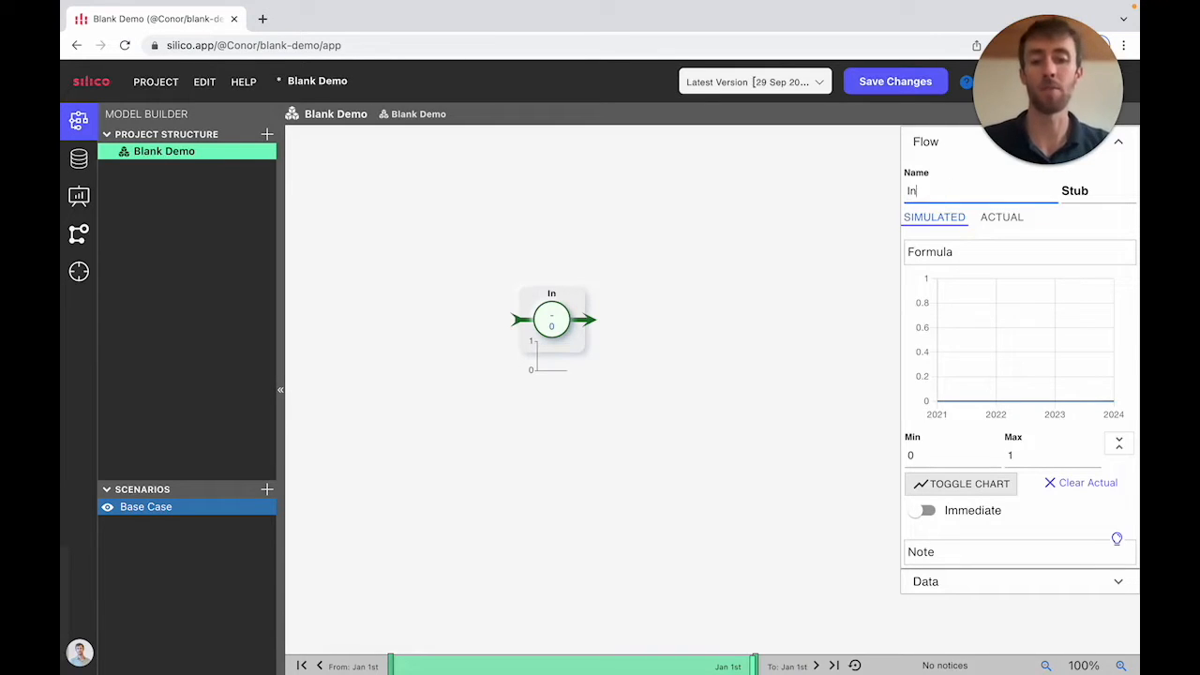
text(voicesr)
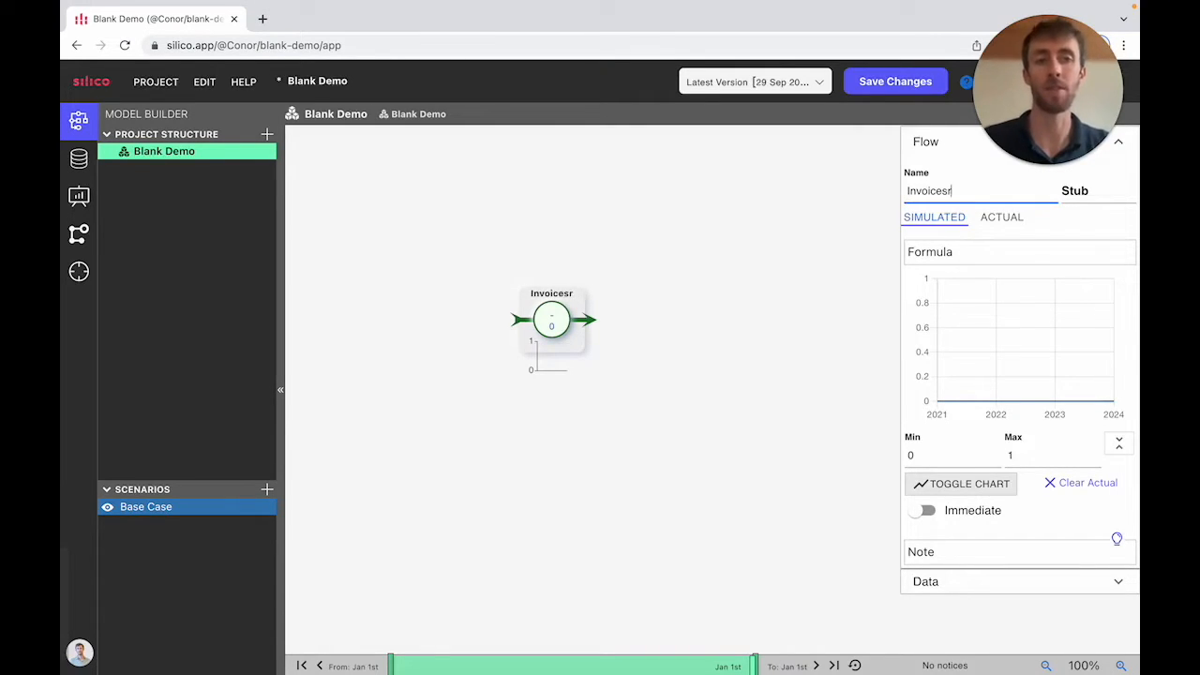
key(BackSpace)
text(received per day)
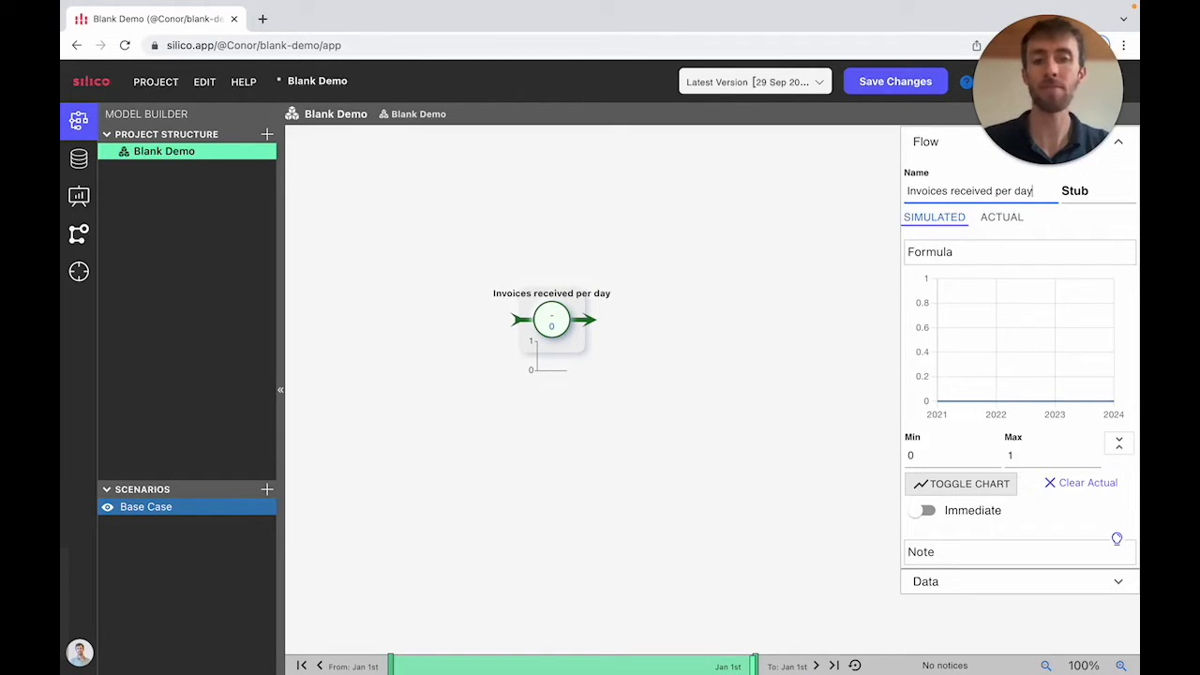
Give the invoices received flow the stub "Invoices per day" and the formula 100.
key(Tab)
text(I)
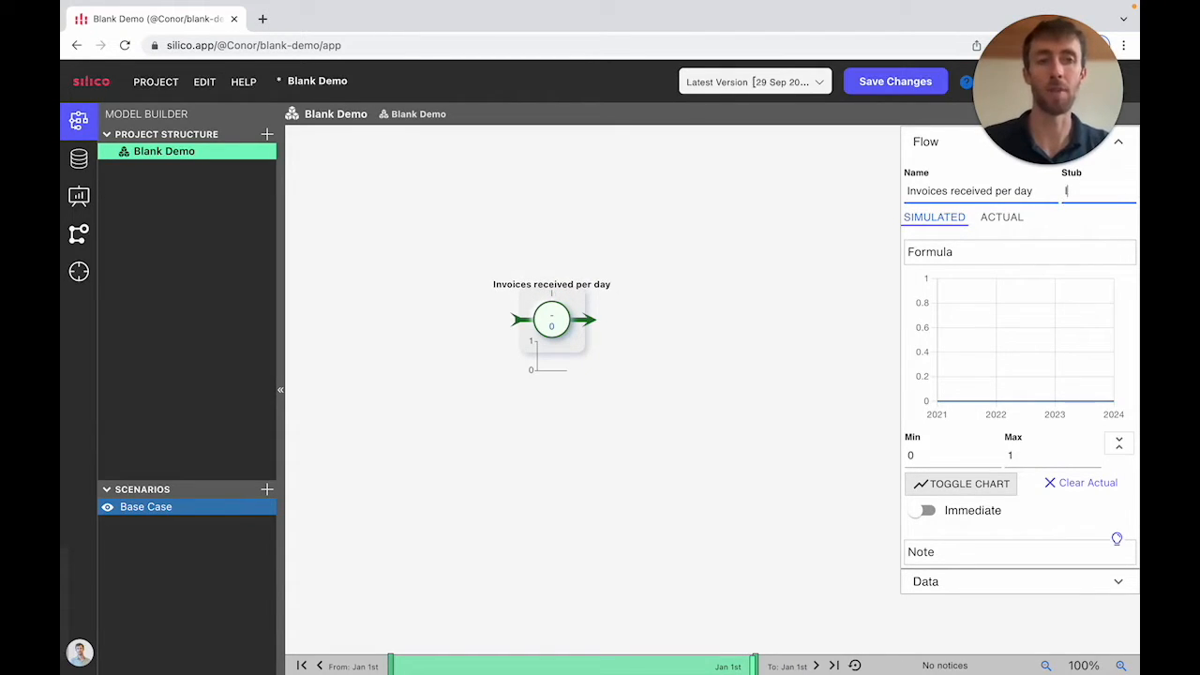
text(nvoices per day)
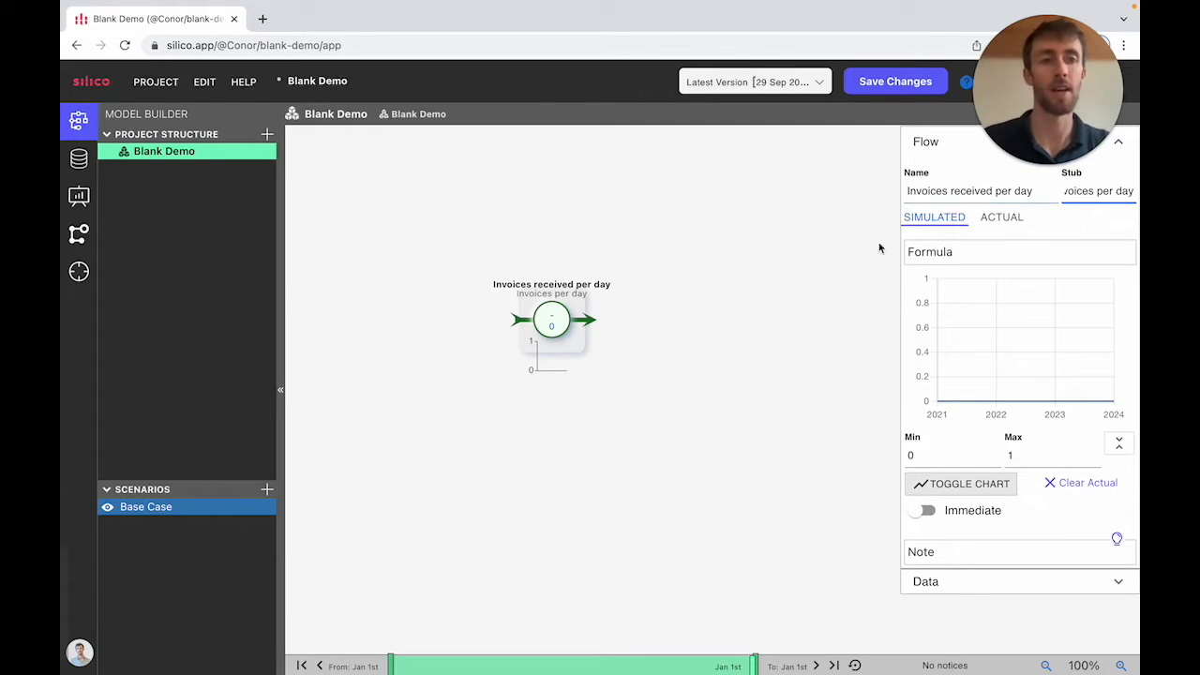
click(955, 257)
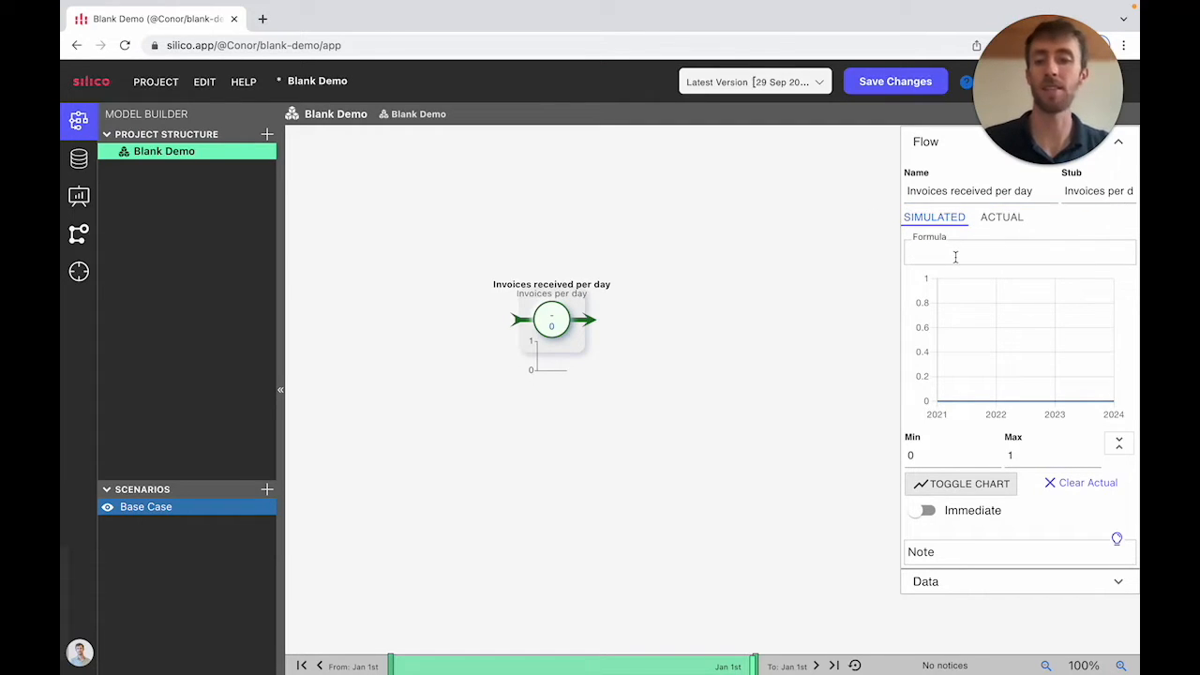
text(100)
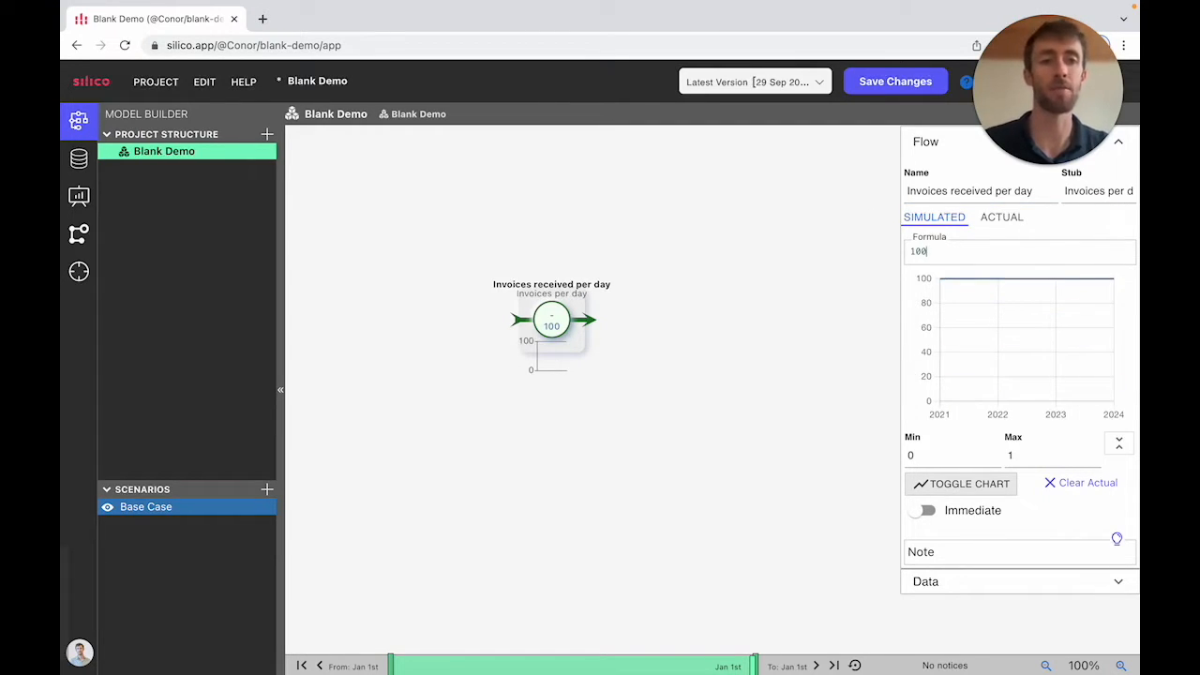
Examine the flow's simulated daily data from the first to the last date of the time range.
click(983, 581)
scroll(983, 588, down, 3)
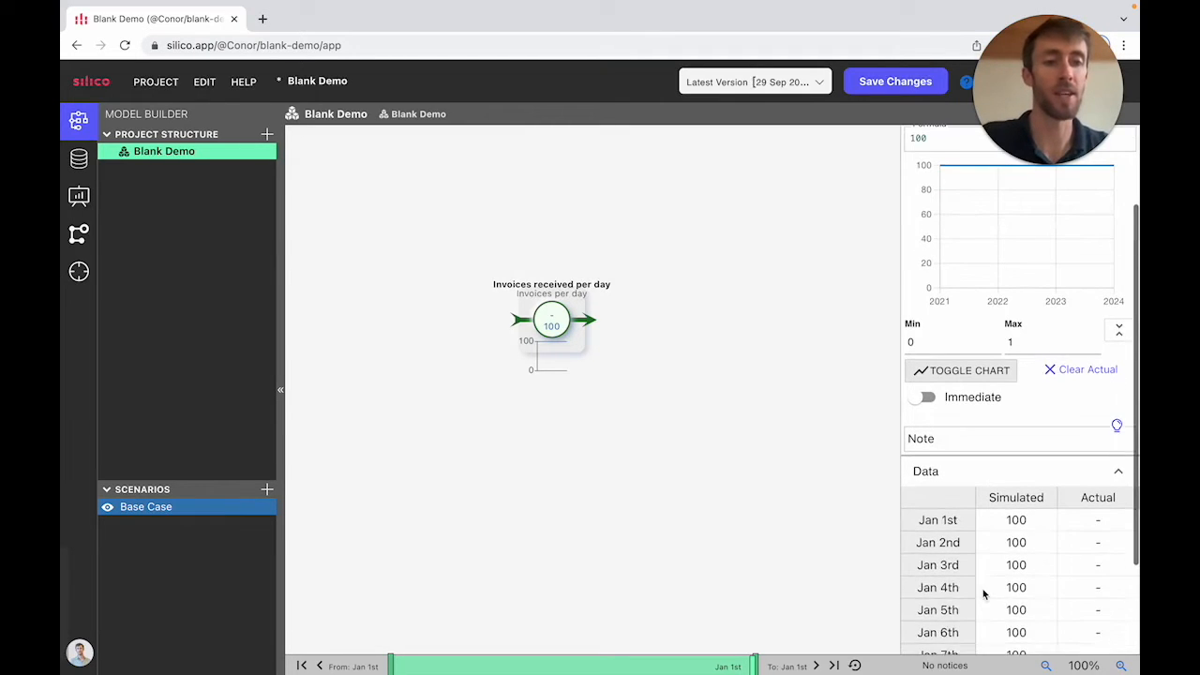
scroll(982, 589, up, 2)
scroll(982, 588, up, 2)
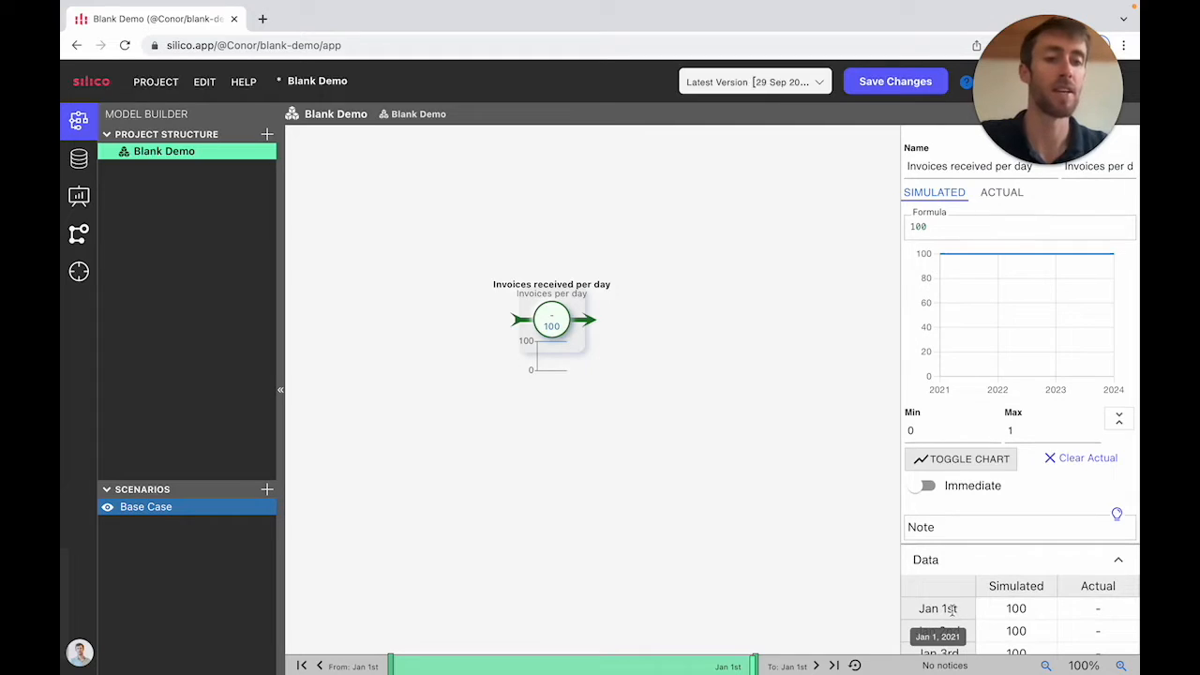
scroll(951, 609, down, 1)
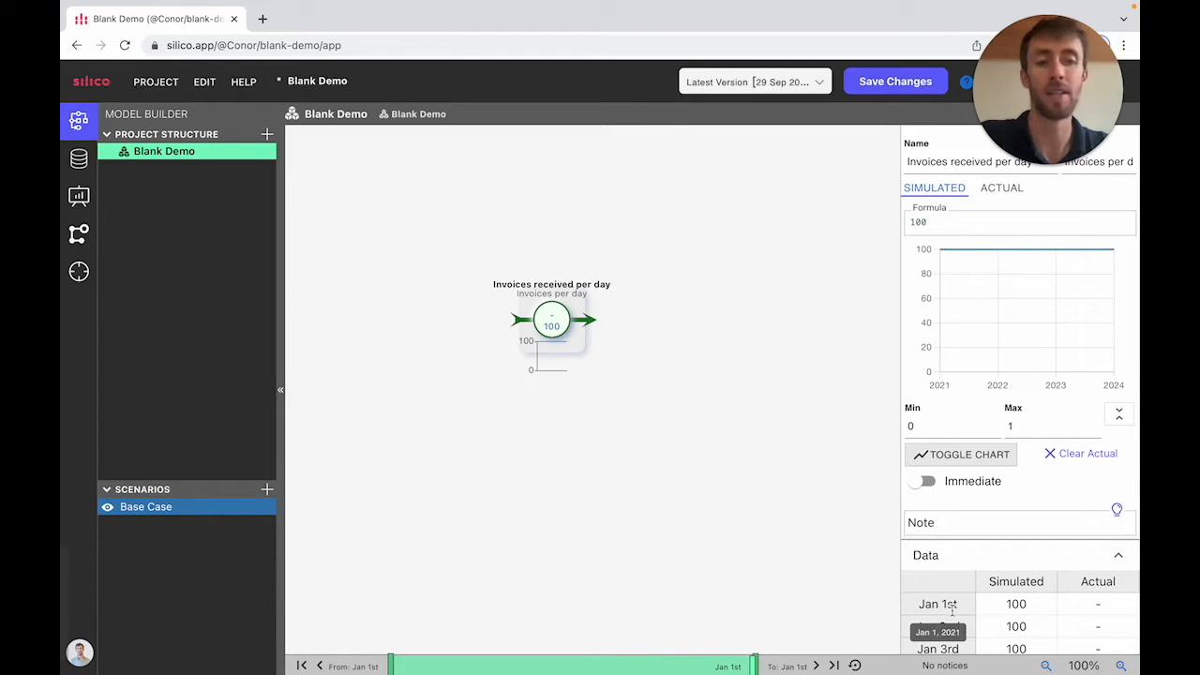
scroll(995, 608, down, 20)
scroll(995, 606, down, 20)
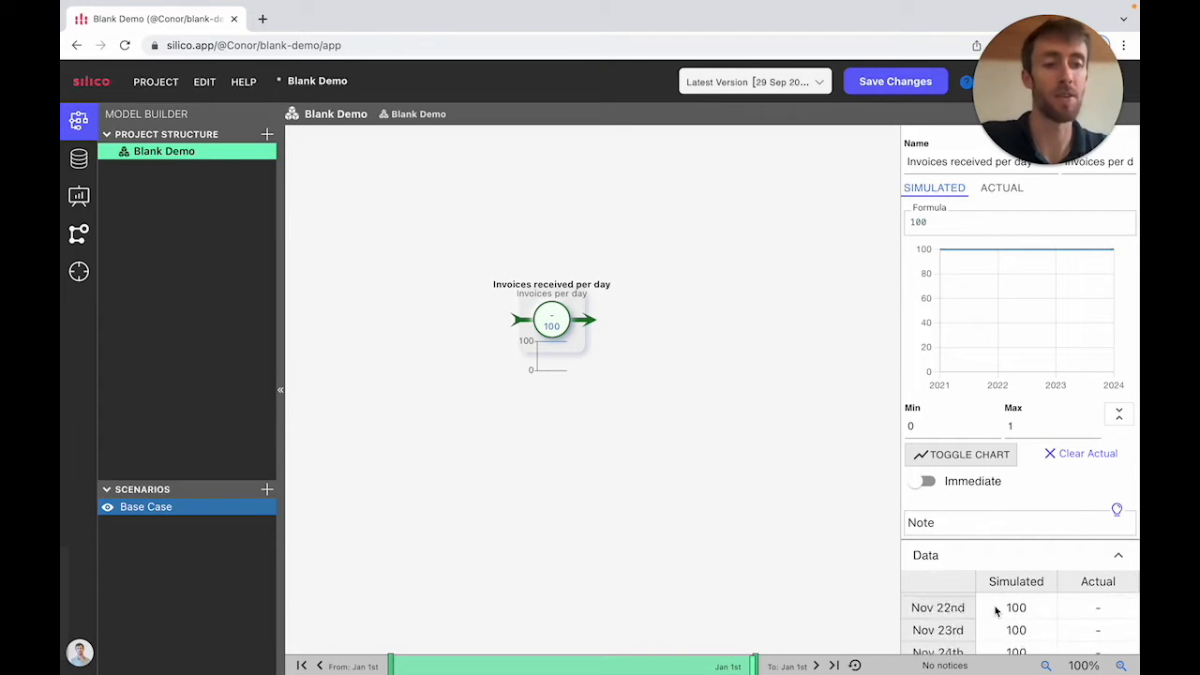
scroll(995, 606, down, 20)
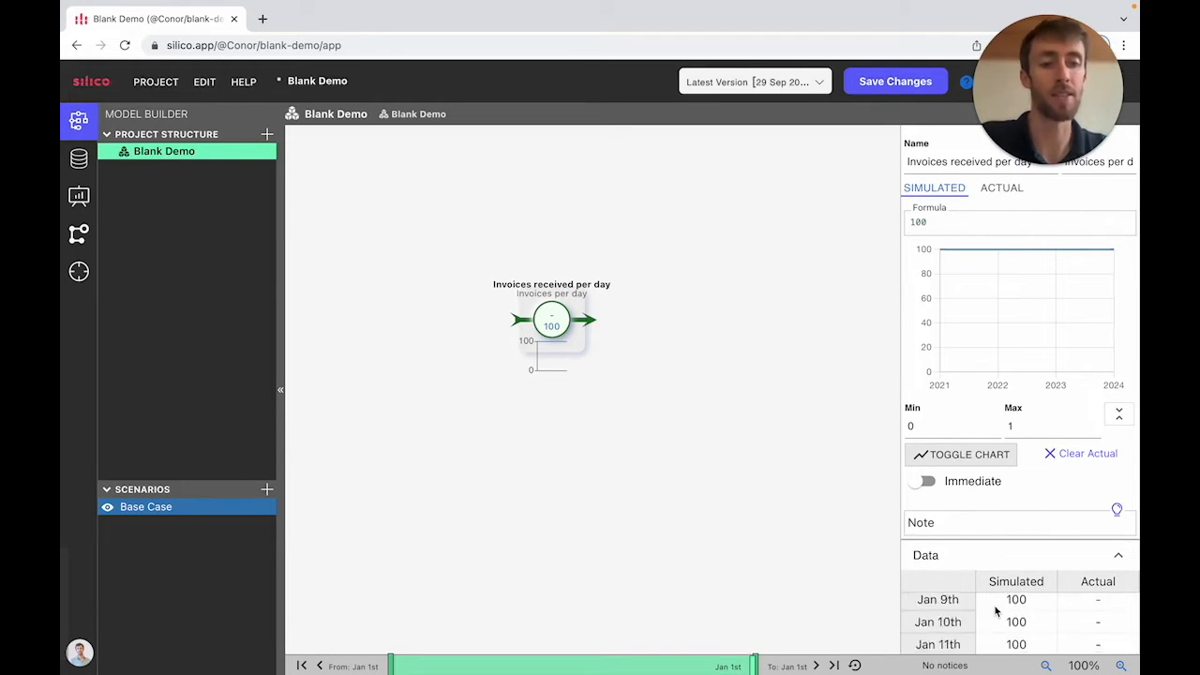
scroll(997, 606, down, 2)
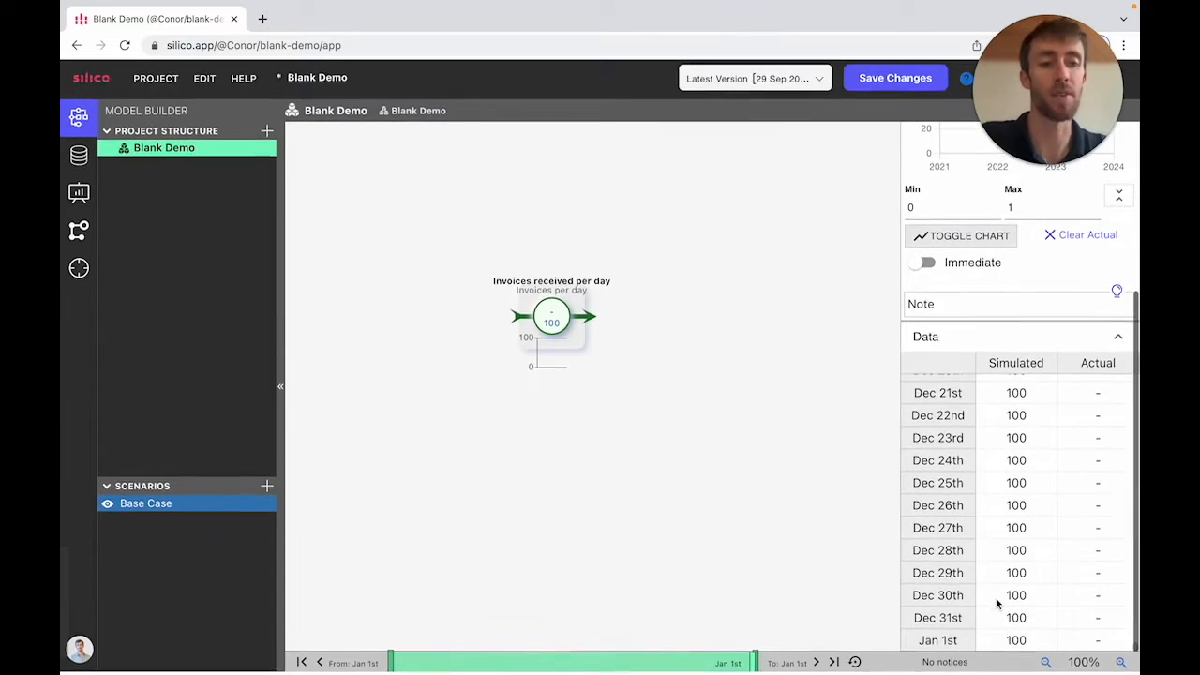
click(769, 486)
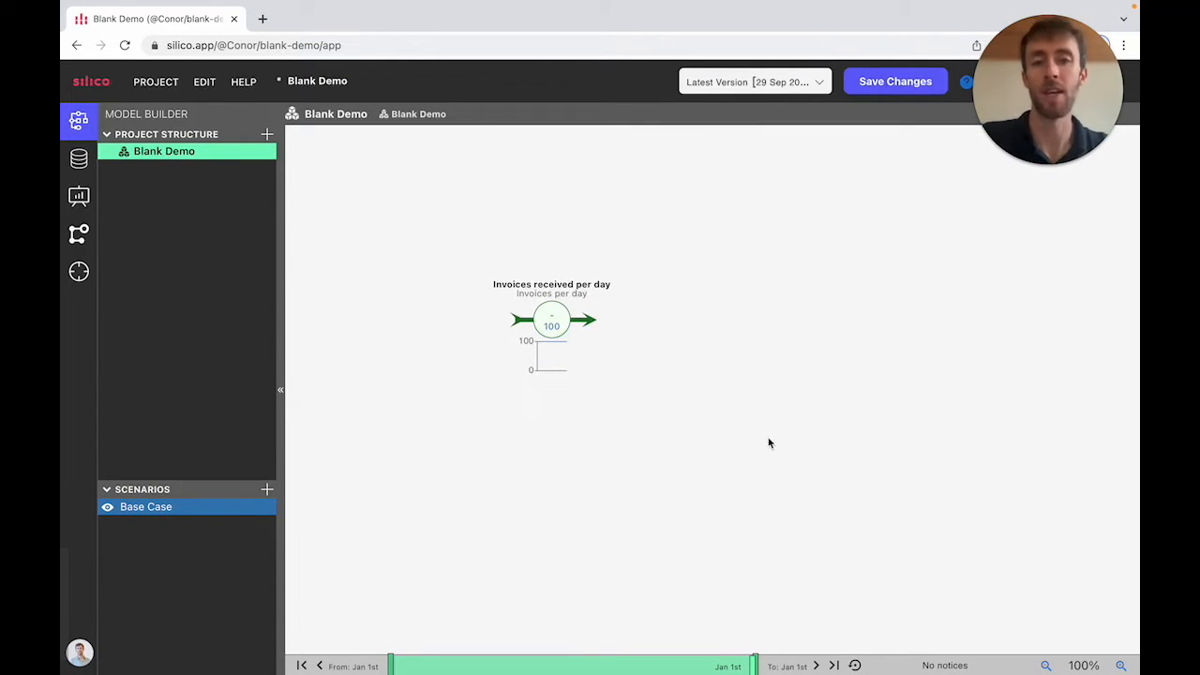
Create a stock beside the "Invoices received per day" flow and connect the flow's outgoing end to it.
right_click(670, 308)
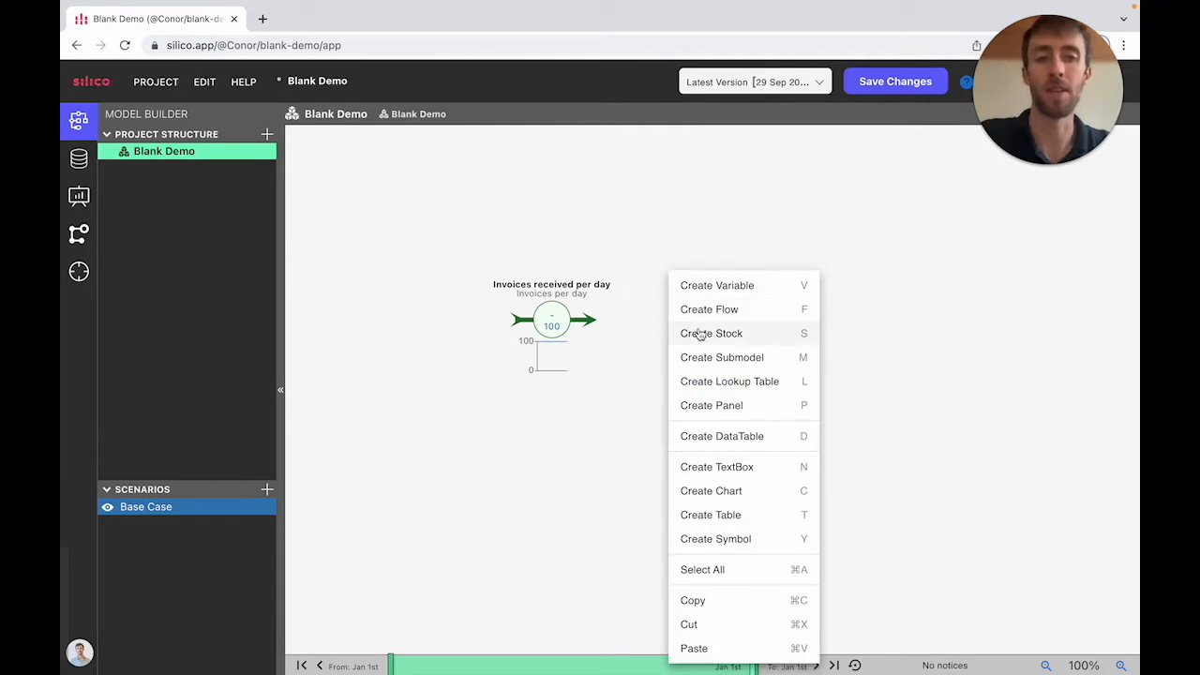
click(701, 333)
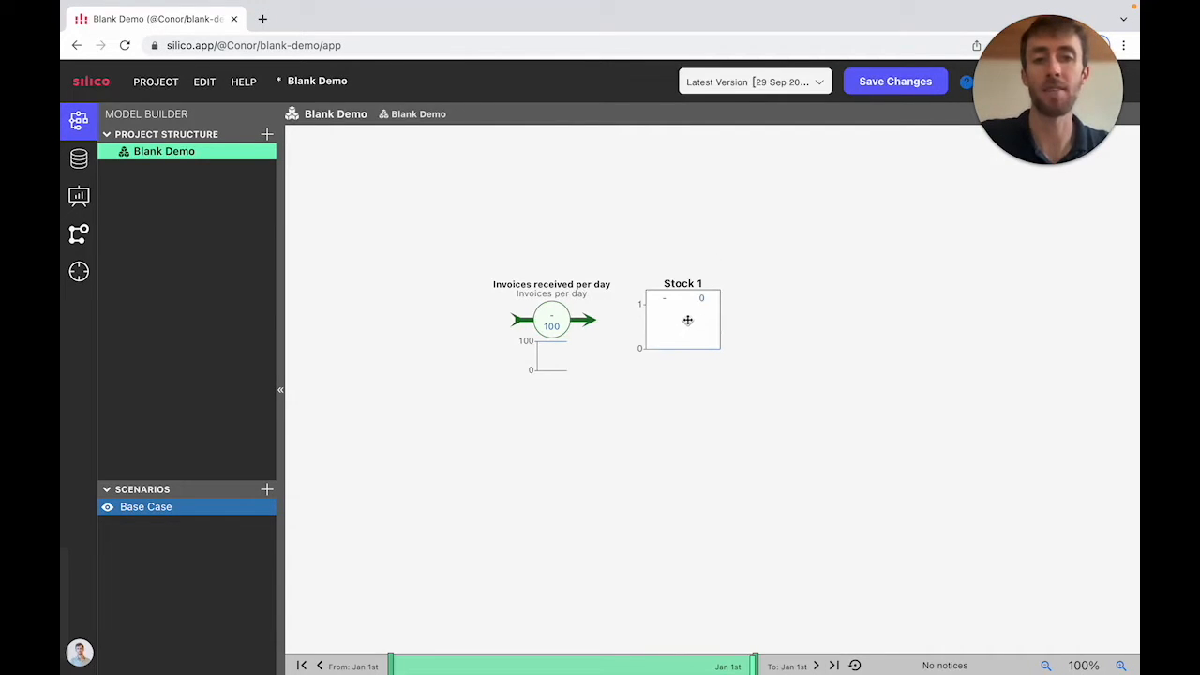
drag(587, 320, 667, 320)
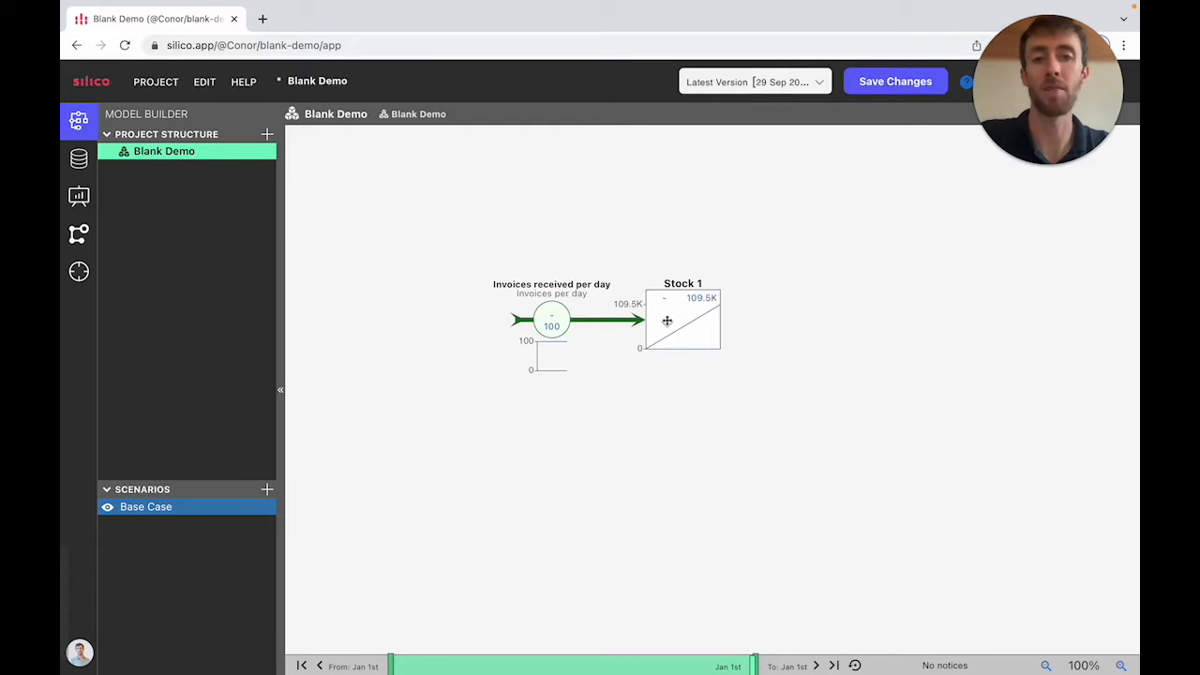
Name the stock "Invoices waiting to be assessed" with initial value 0, and space it slightly farther from the inflow.
click(696, 329)
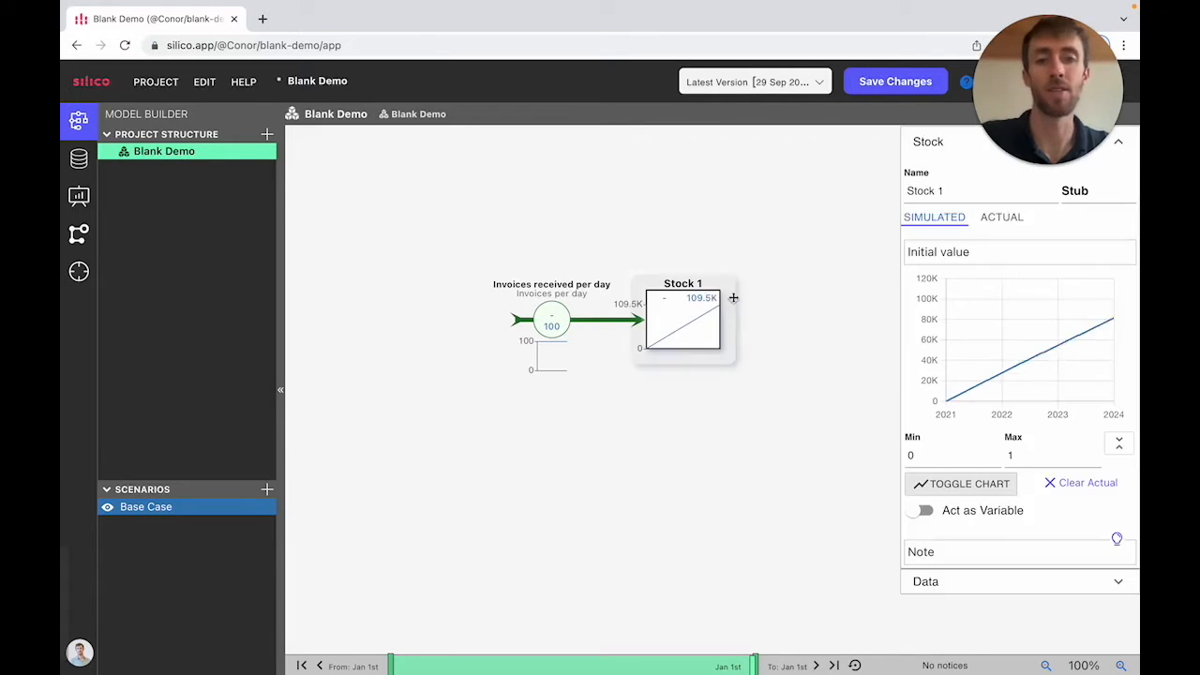
triple_click(934, 192)
text(In)
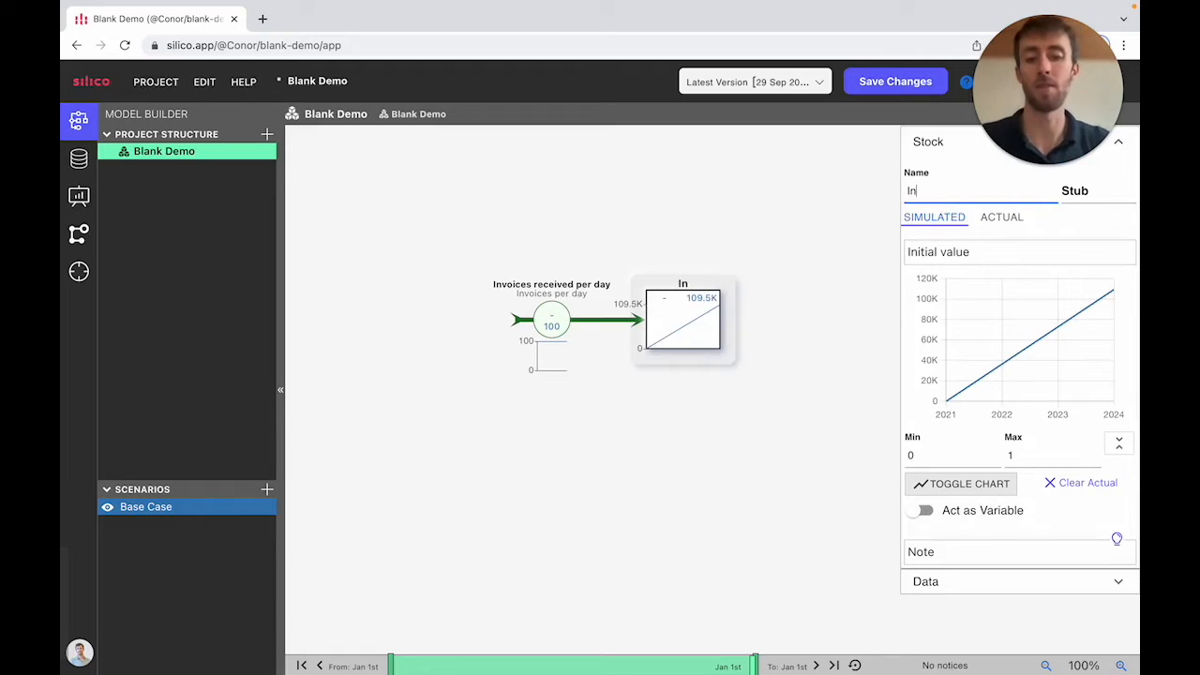
text(voices waiting to )
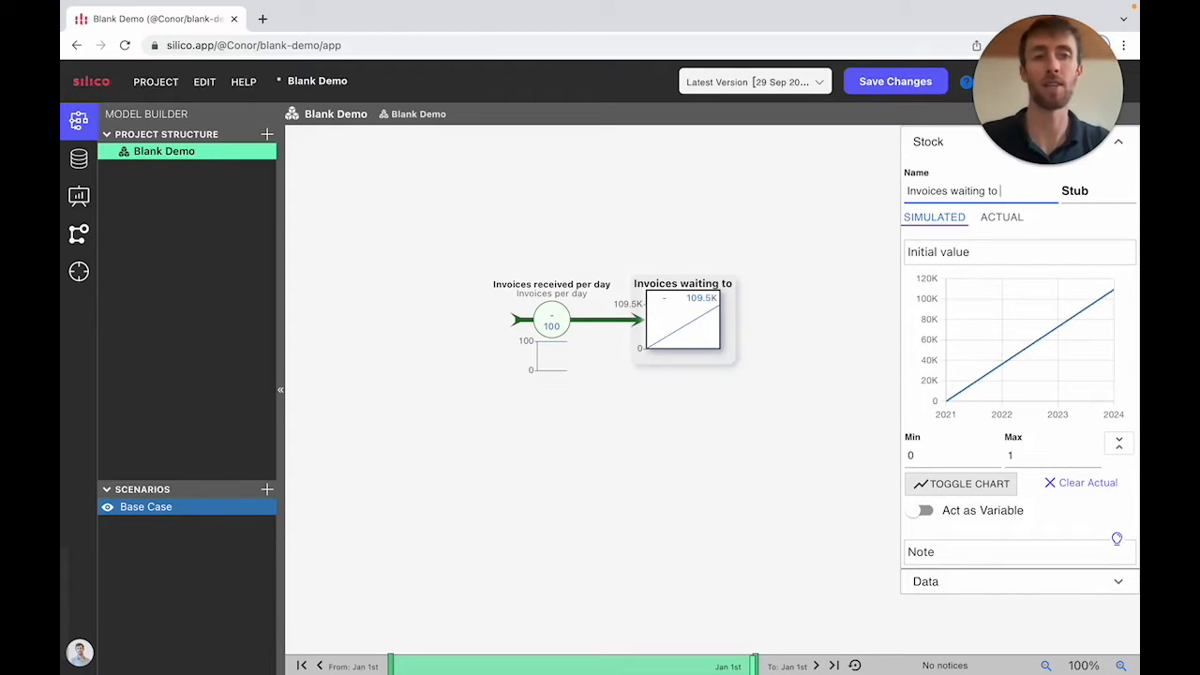
text(be assessed)
click(945, 254)
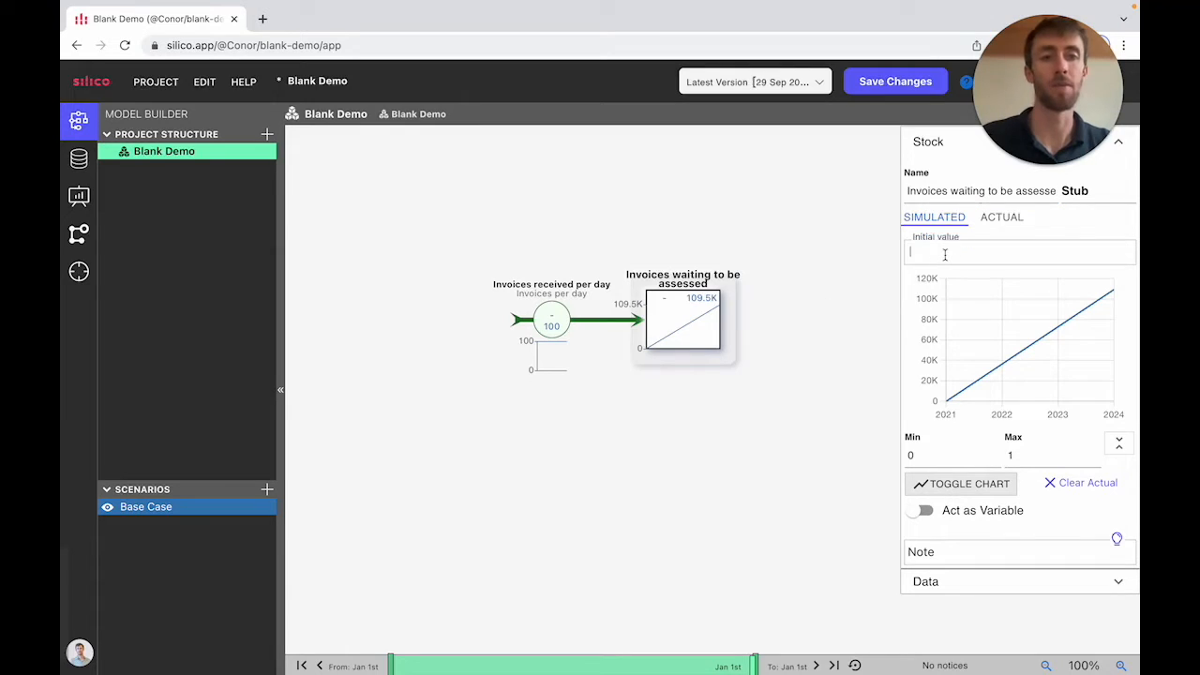
text(0)
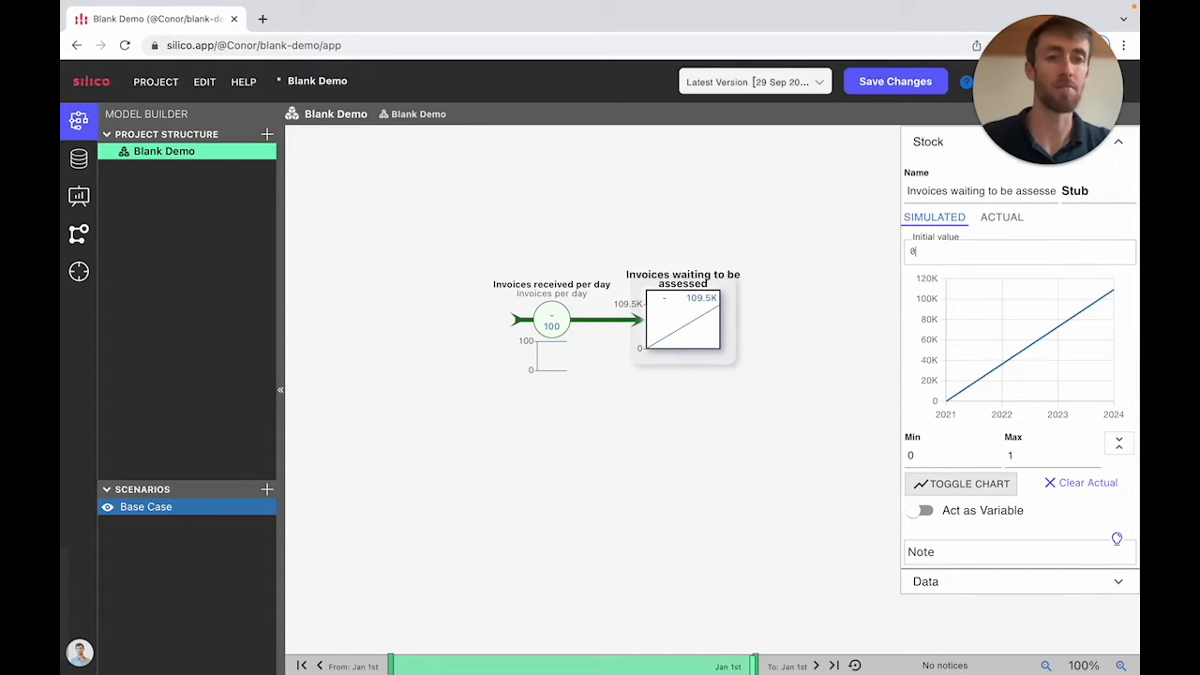
click(844, 330)
drag(722, 324, 737, 324)
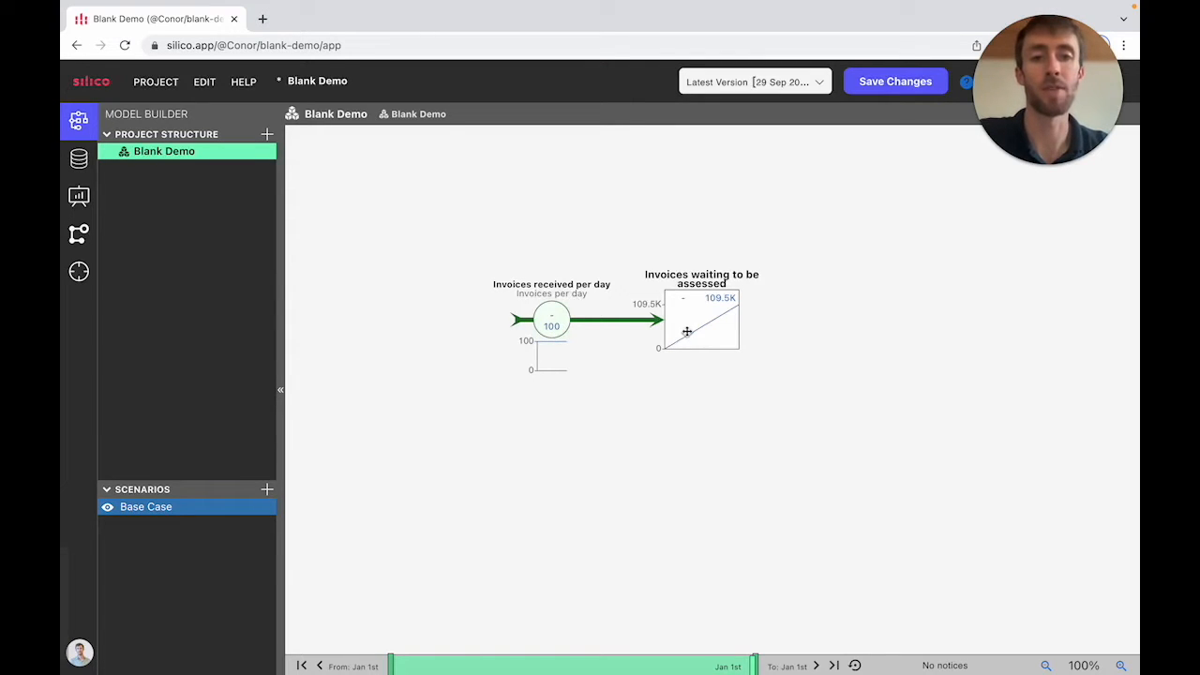
Create a second flow to the right of the "Invoices waiting to be assessed" stock and connect its incoming end to that stock.
scroll(788, 405, right, 1)
scroll(788, 405, right, 2)
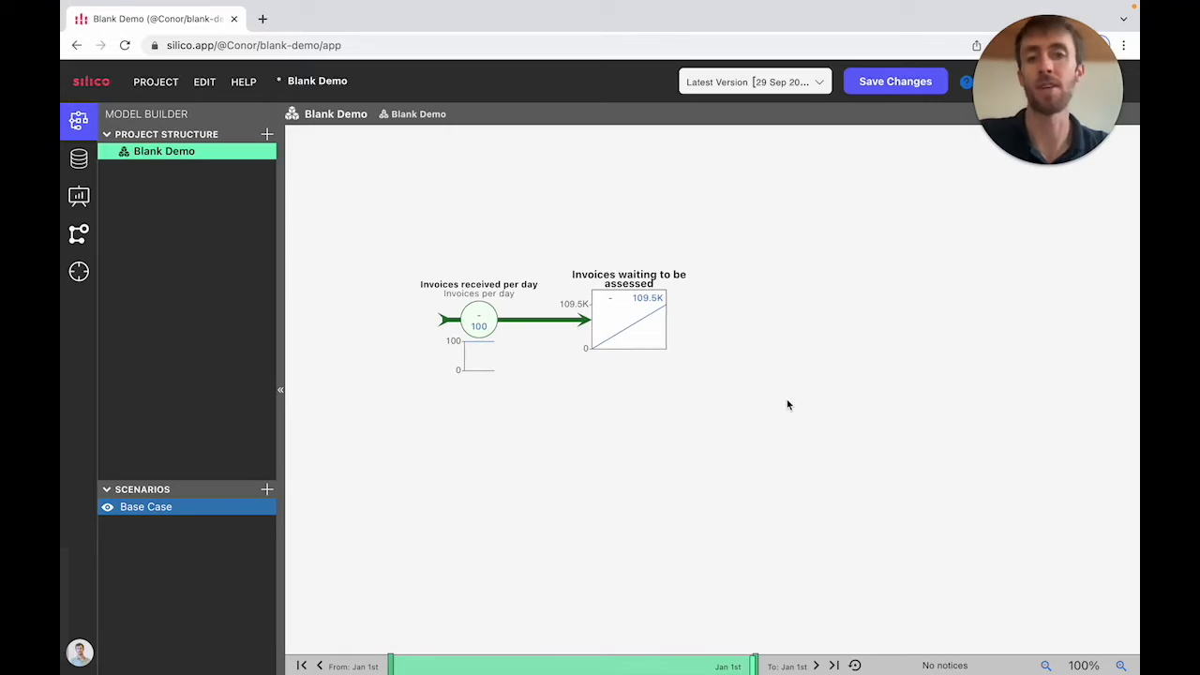
click(759, 321)
drag(759, 320, 666, 320)
Name the stock's outflow "Invoices assessed per day" and move it slightly farther from the stock.
click(741, 320)
click(957, 193)
key(ctrl+a)
key(BackSpace)
text(Invoices assessed per day)
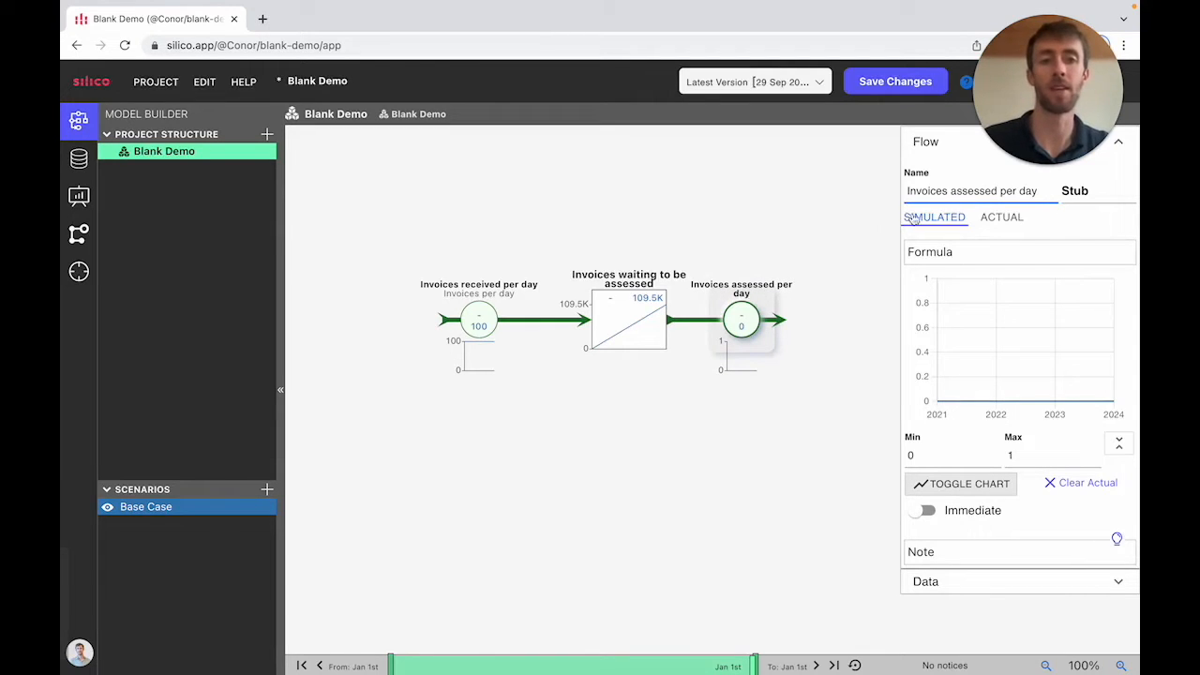
click(846, 229)
drag(748, 317, 764, 317)
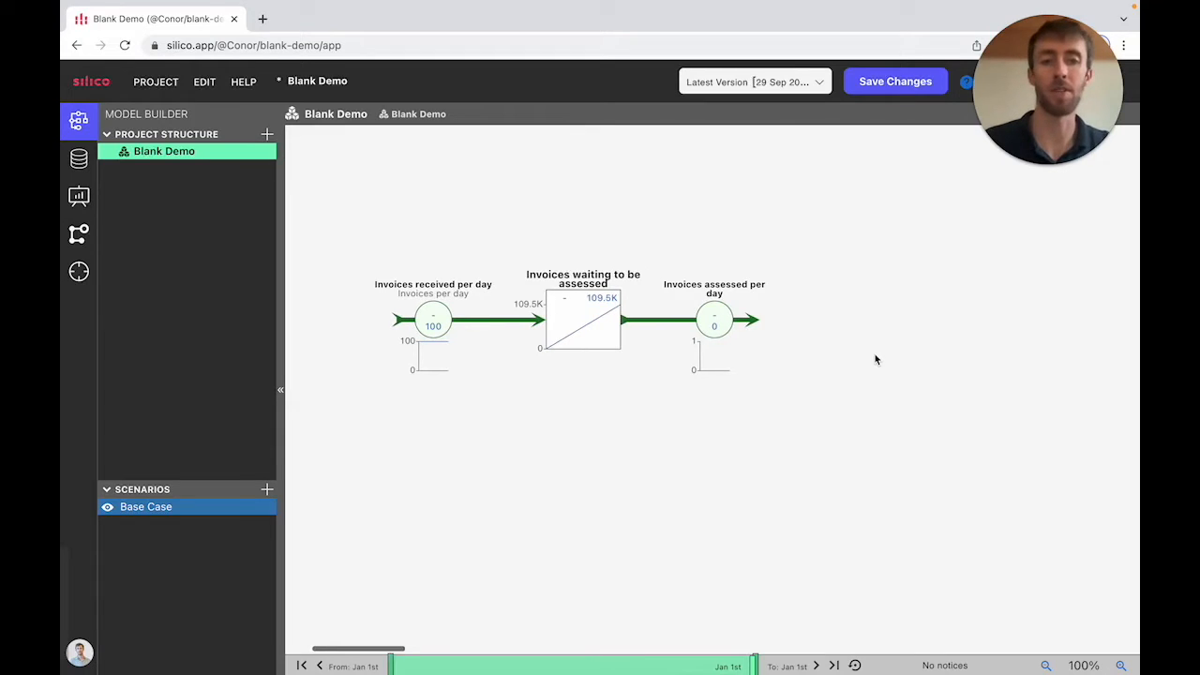
Add a stock fed by the "Invoices assessed per day" flow, name it "Invoices waiting to be paid", and space it slightly farther right.
double_click(835, 316)
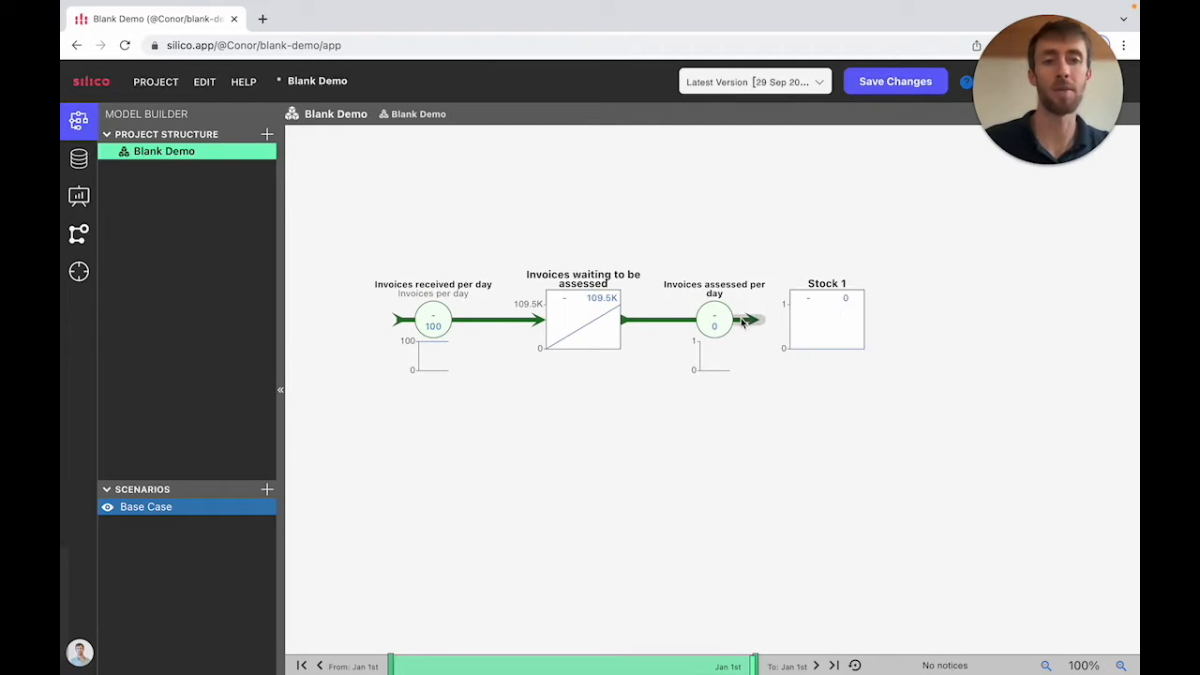
drag(759, 323, 818, 321)
double_click(945, 191)
triple_click(947, 190)
text(Inv)
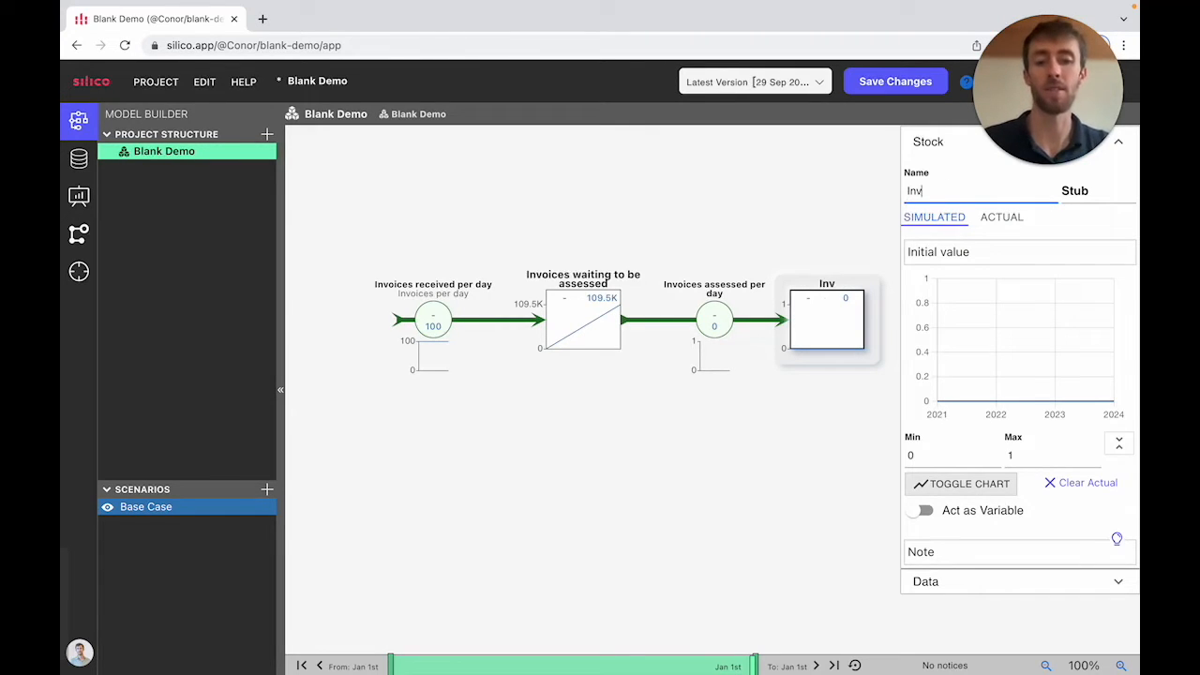
text(oices waiting to)
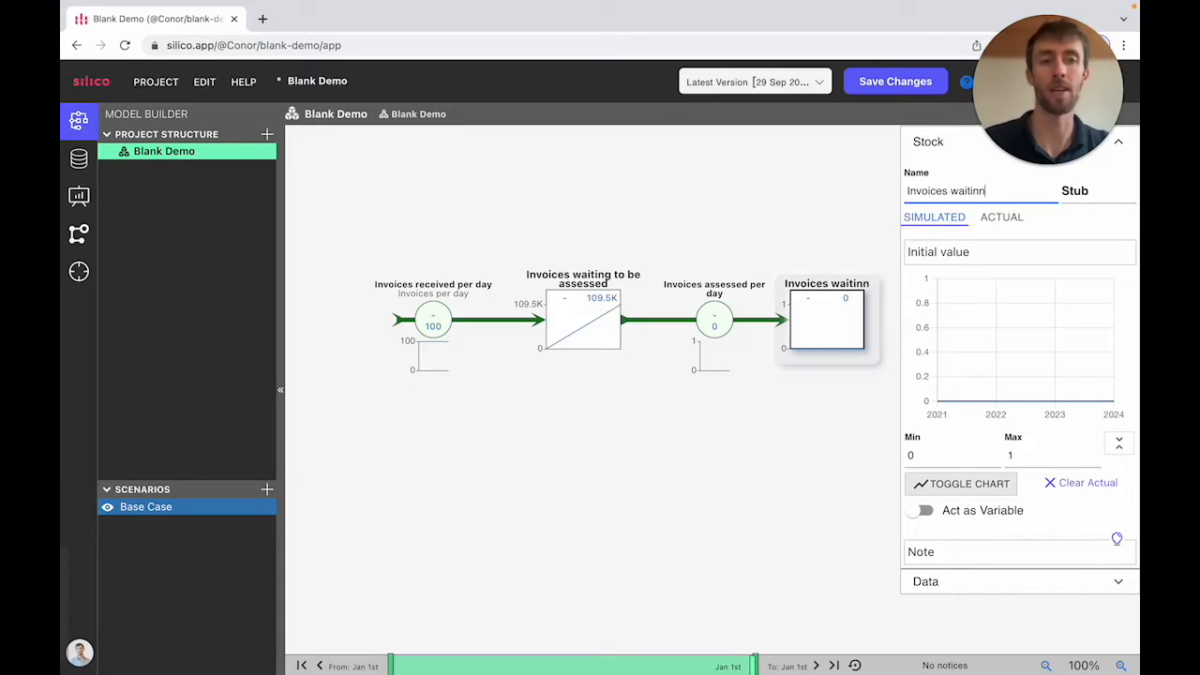
text( be paid)
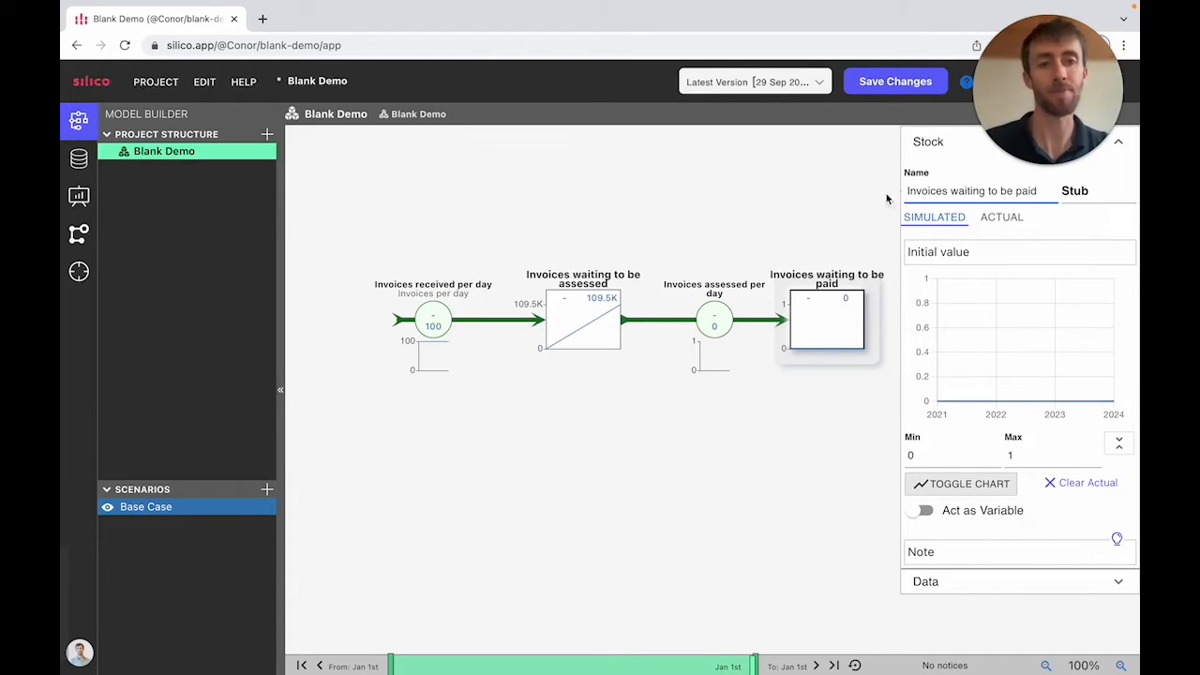
click(829, 207)
drag(840, 329, 858, 329)
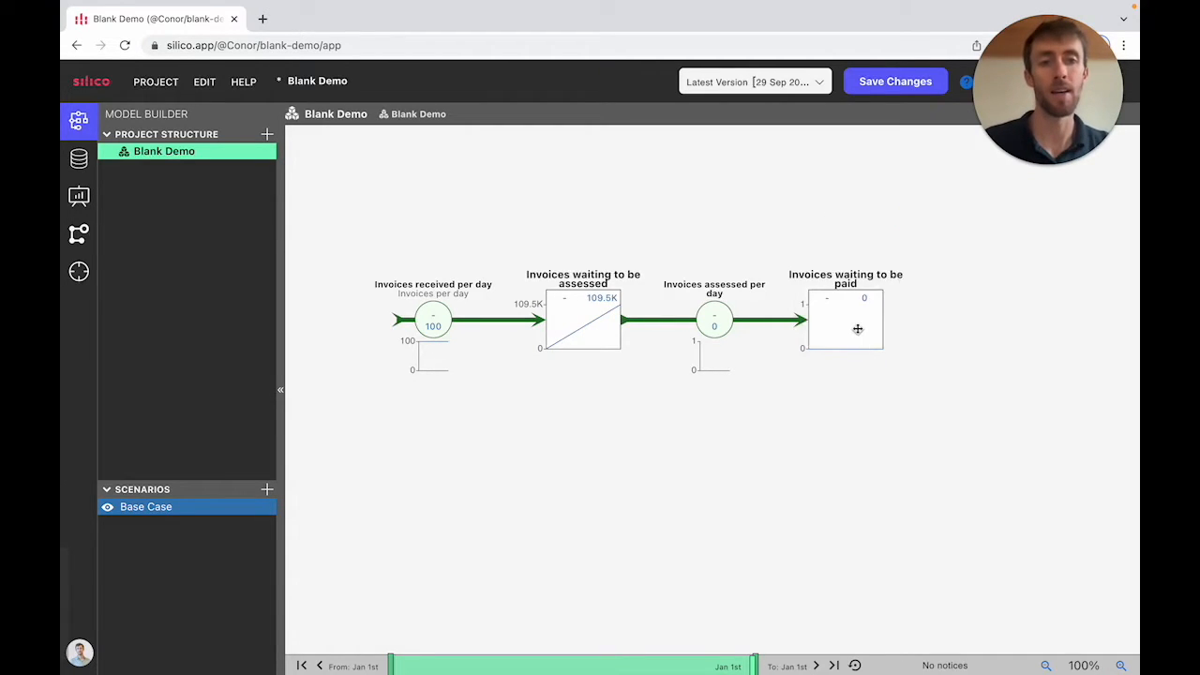
Add an outflow to the "Invoices waiting to be paid" stock and name it "Invoices paid per day".
scroll(949, 376, right, 1)
key(f)
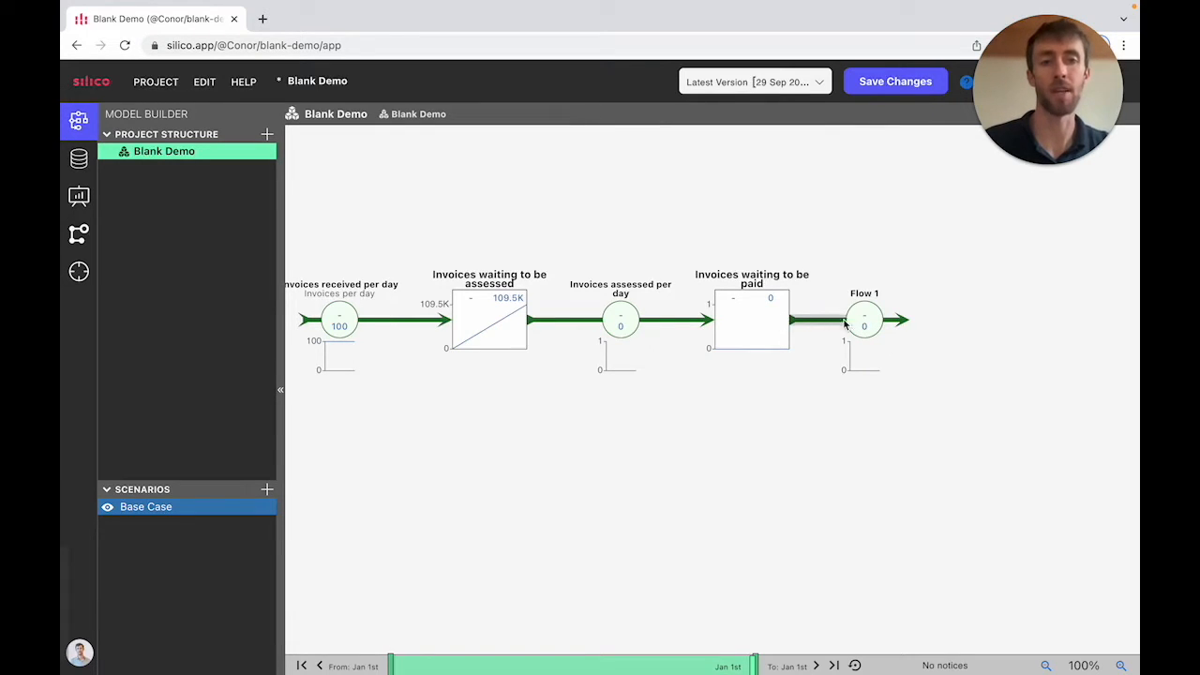
click(834, 322)
triple_click(952, 201)
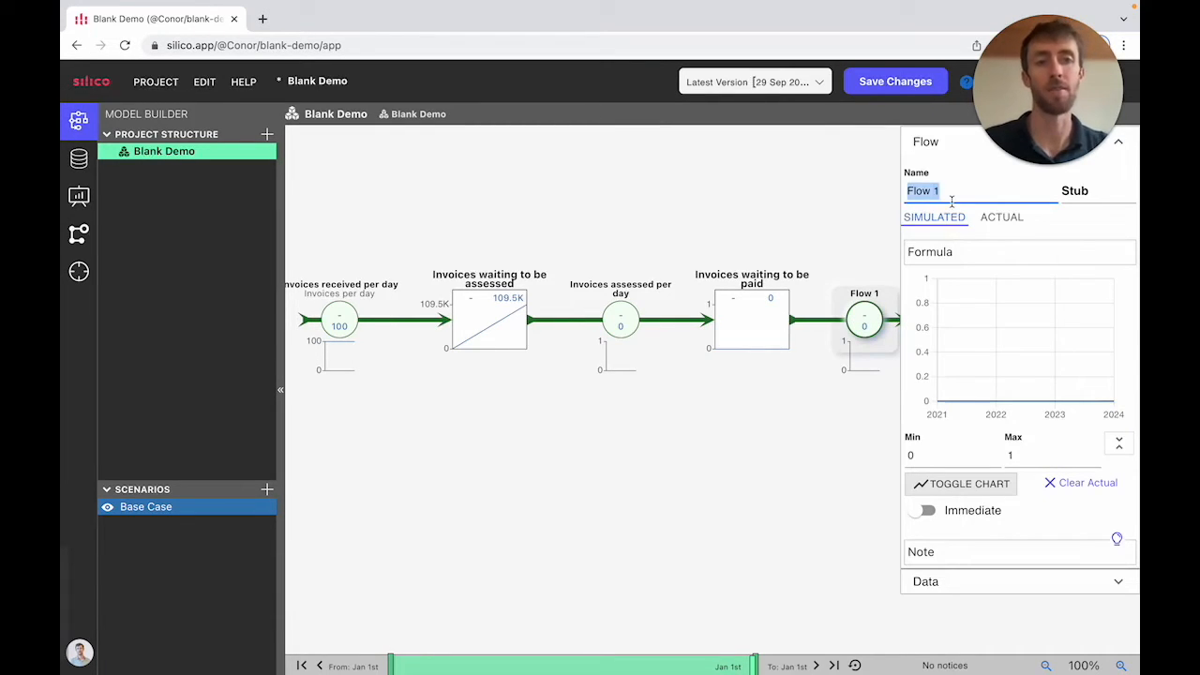
text(Invoices p)
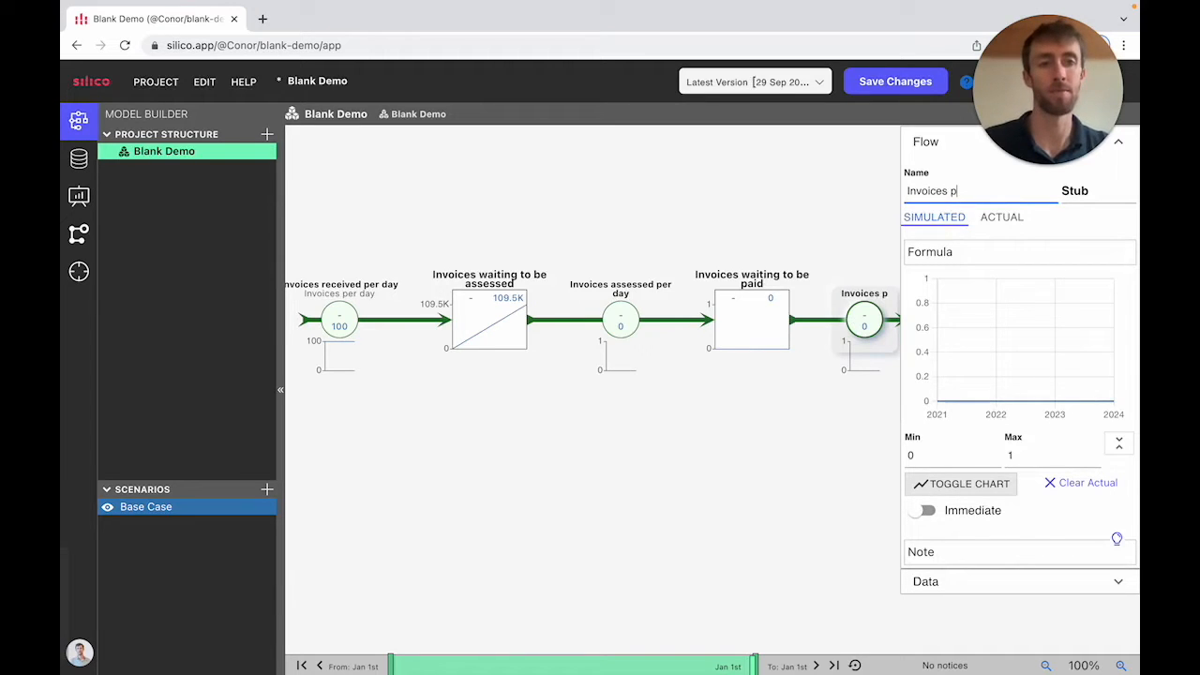
text(aid per day)
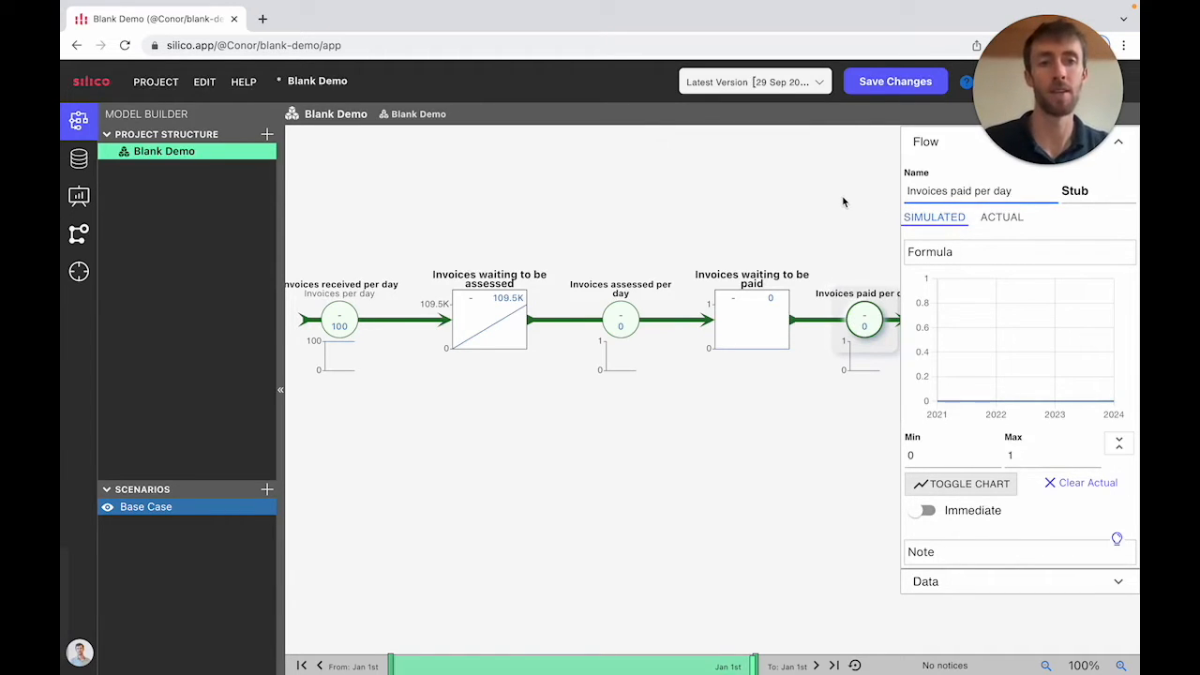
click(843, 198)
click(868, 326)
click(832, 230)
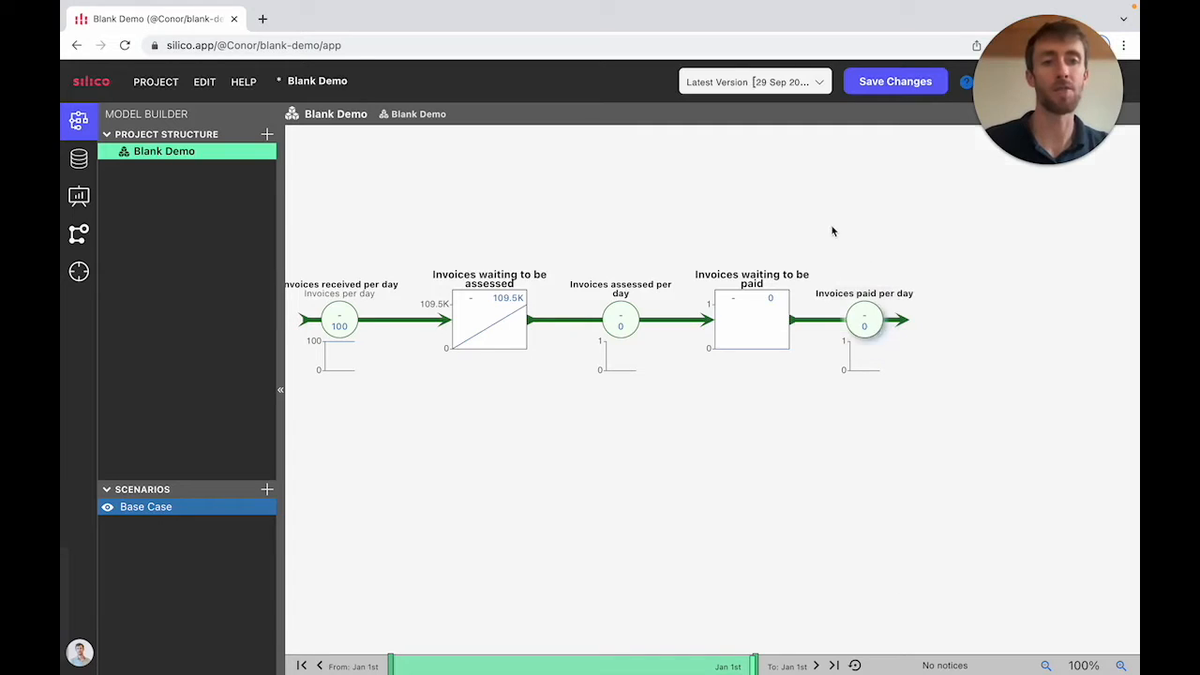
Add a stock fed by the "Invoices paid per day" flow and name it "Total invoices paid".
scroll(933, 305, right, 1)
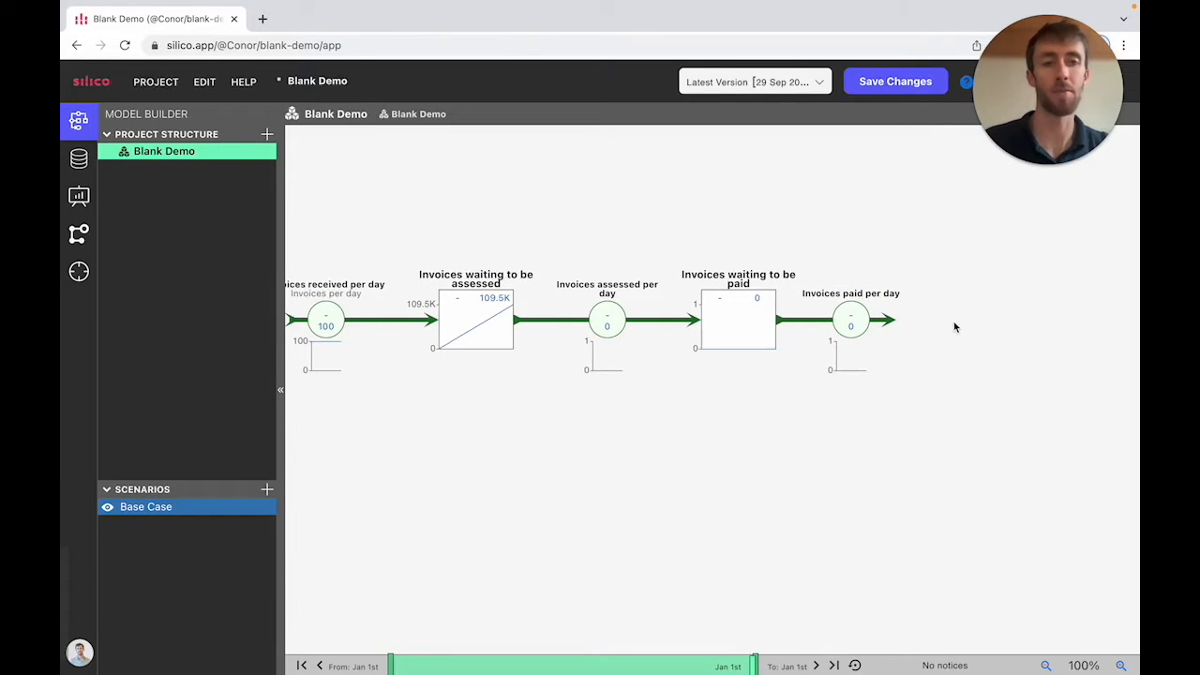
key(s)
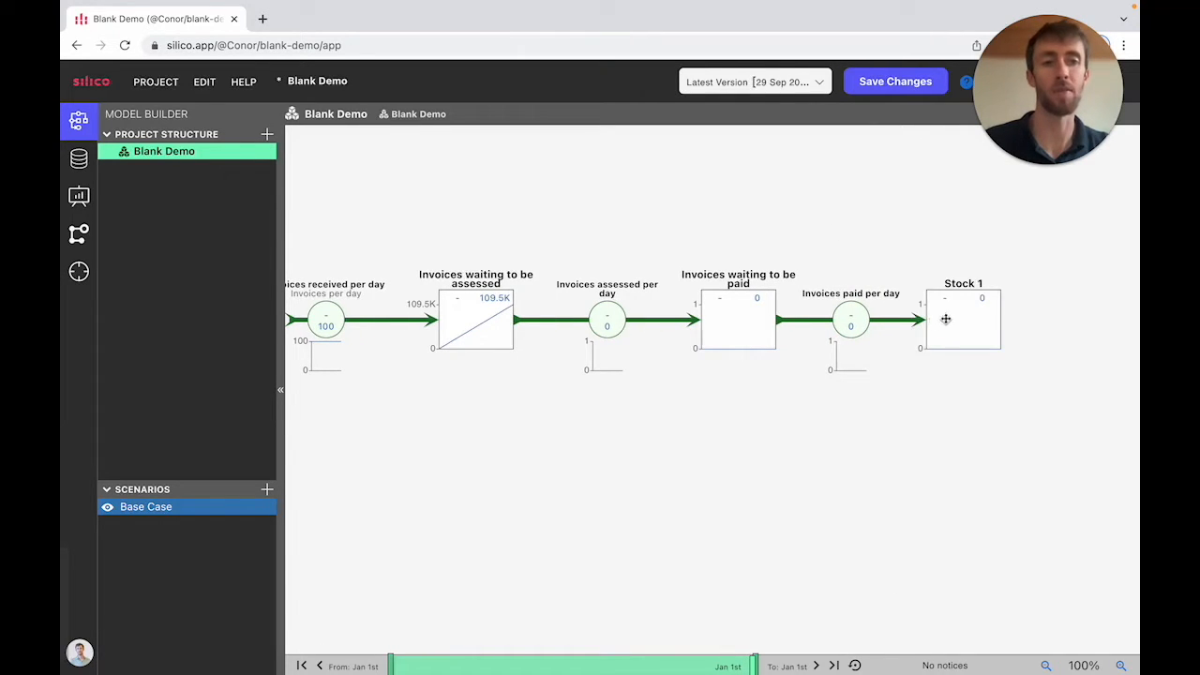
click(940, 322)
click(964, 189)
triple_click(964, 188)
text(Tot)
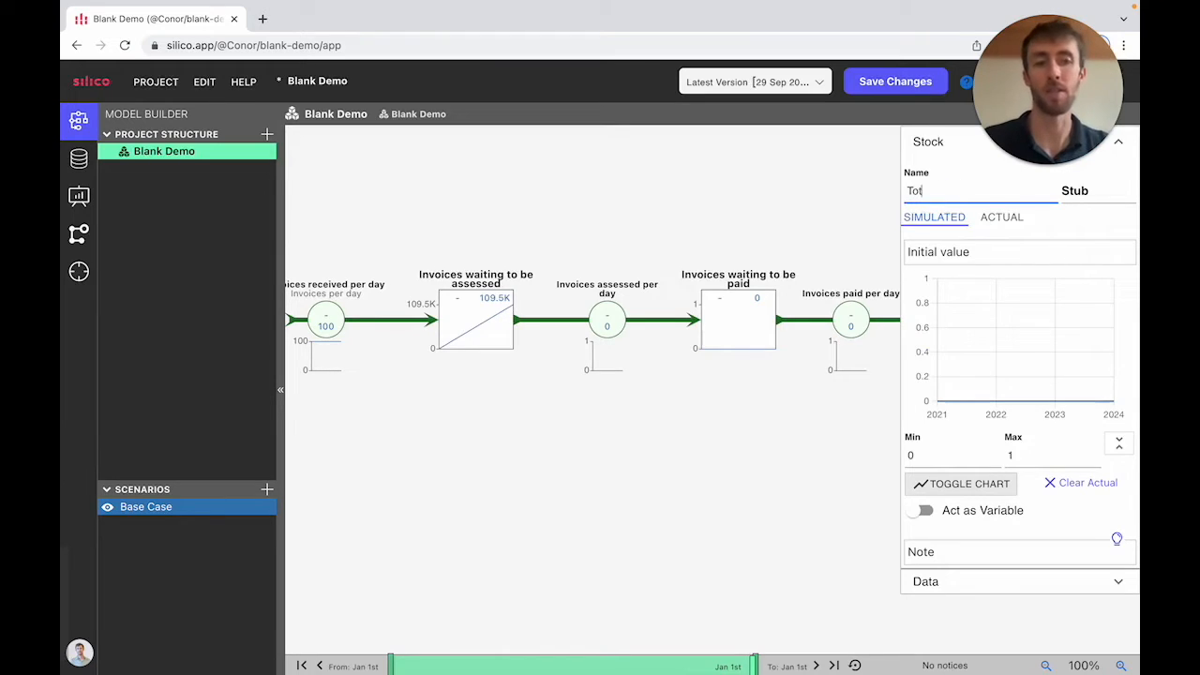
text(al invoices paid)
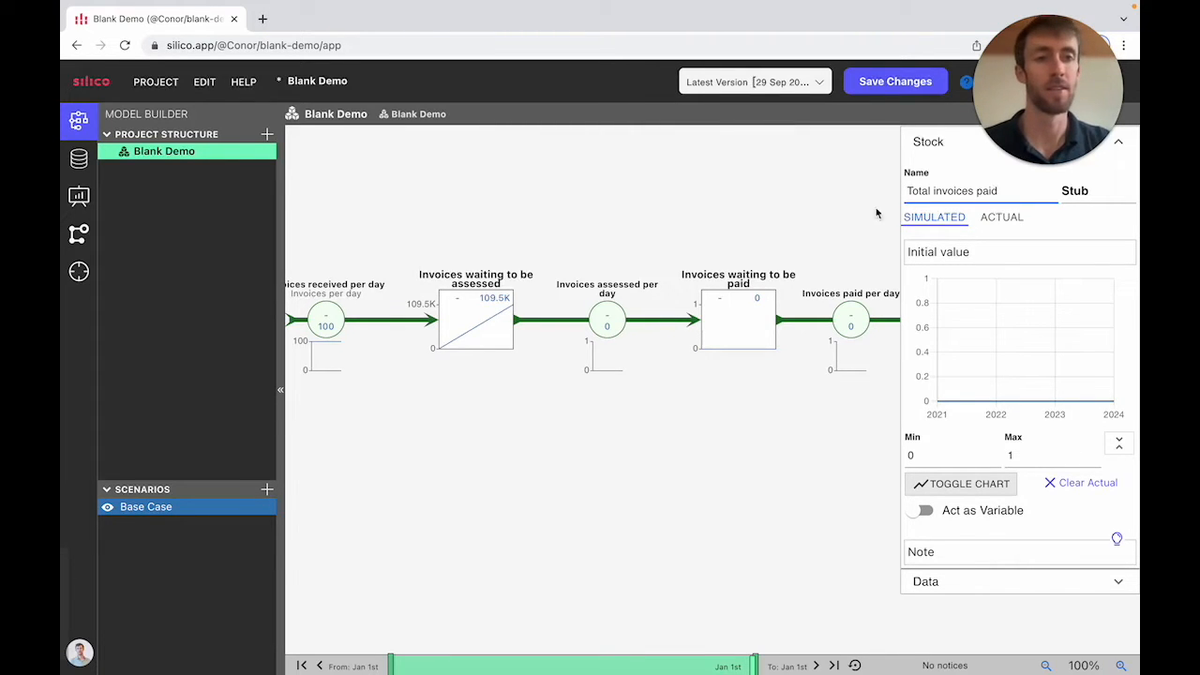
click(774, 216)
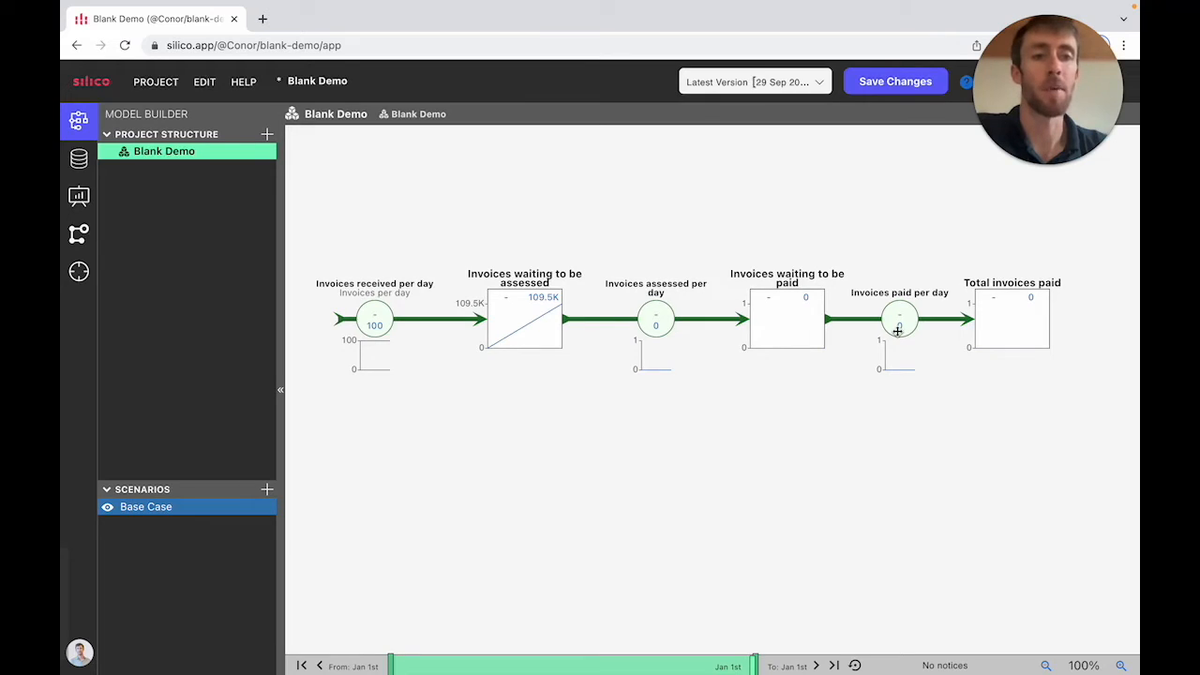
Link the "Invoices waiting to be assessed" stock to the "Invoices assessed per day" flow.
scroll(810, 480, left, 1)
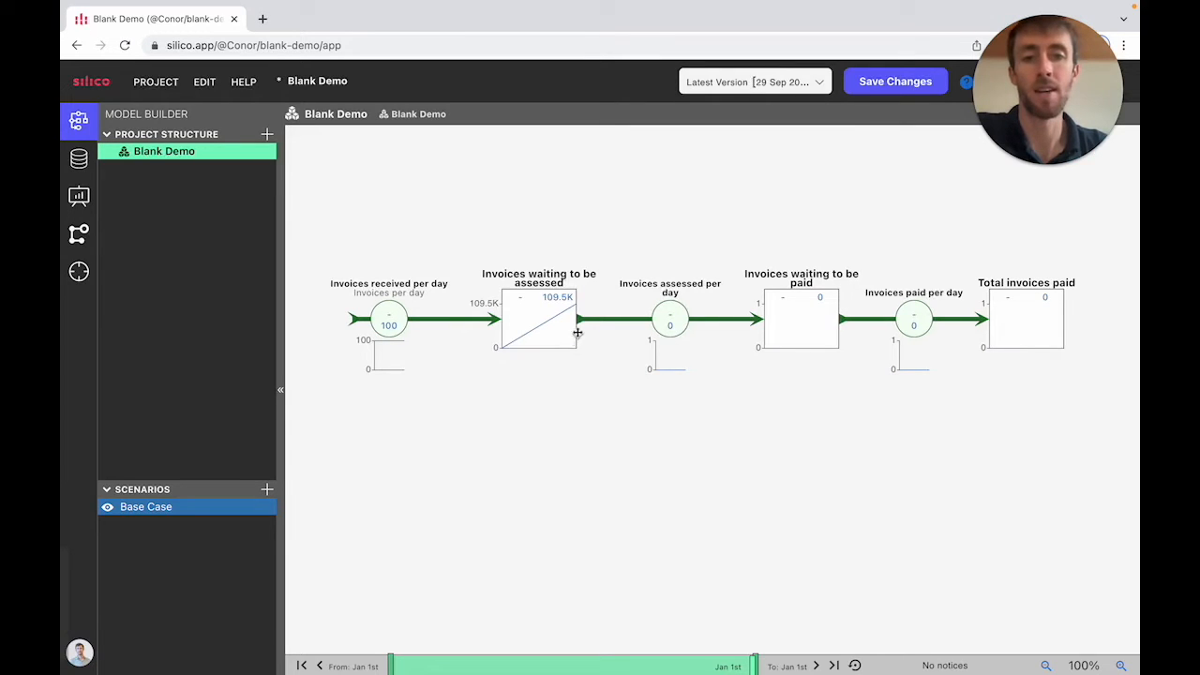
drag(581, 330, 660, 330)
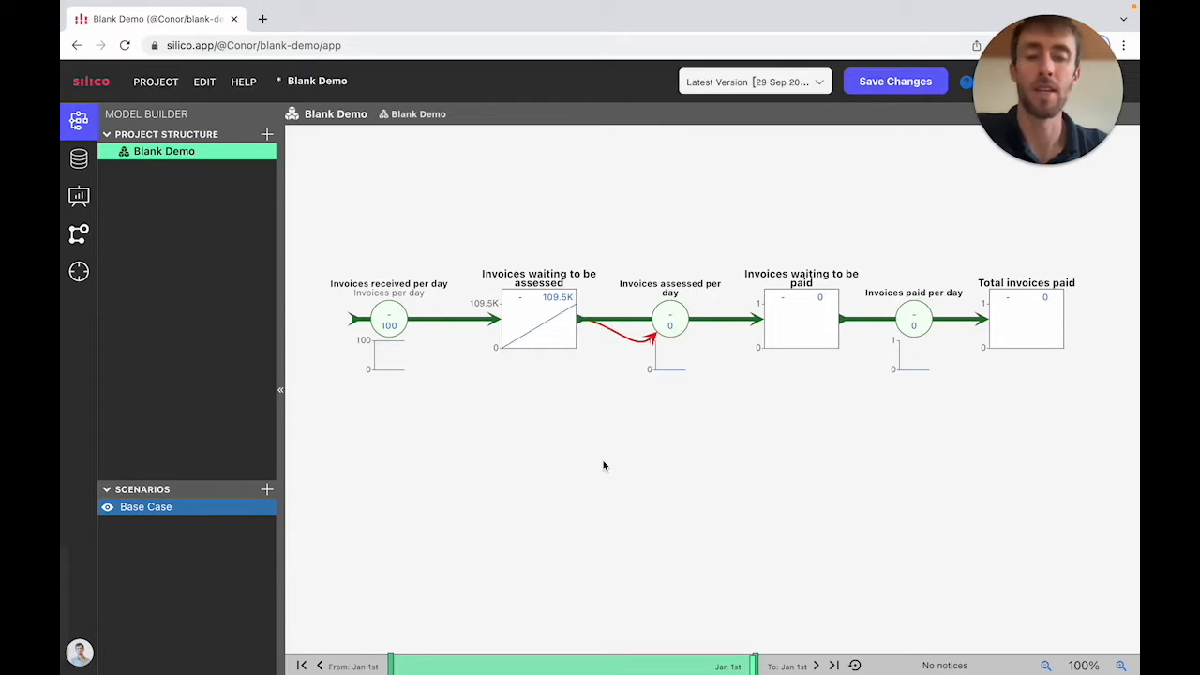
Add a variable below the "Invoices assessed per day" flow, named "FTEs assessing invoices", with formula 3 and its chart hidden.
scroll(600, 450, down, 1)
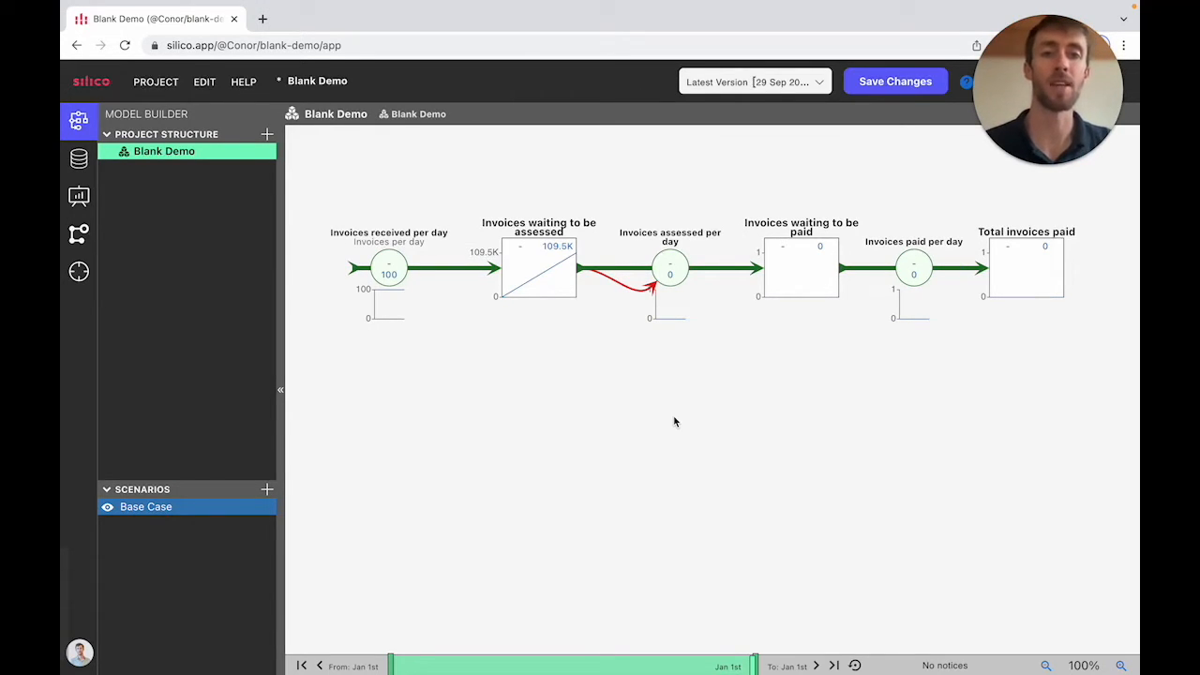
click(666, 476)
triple_click(957, 193)
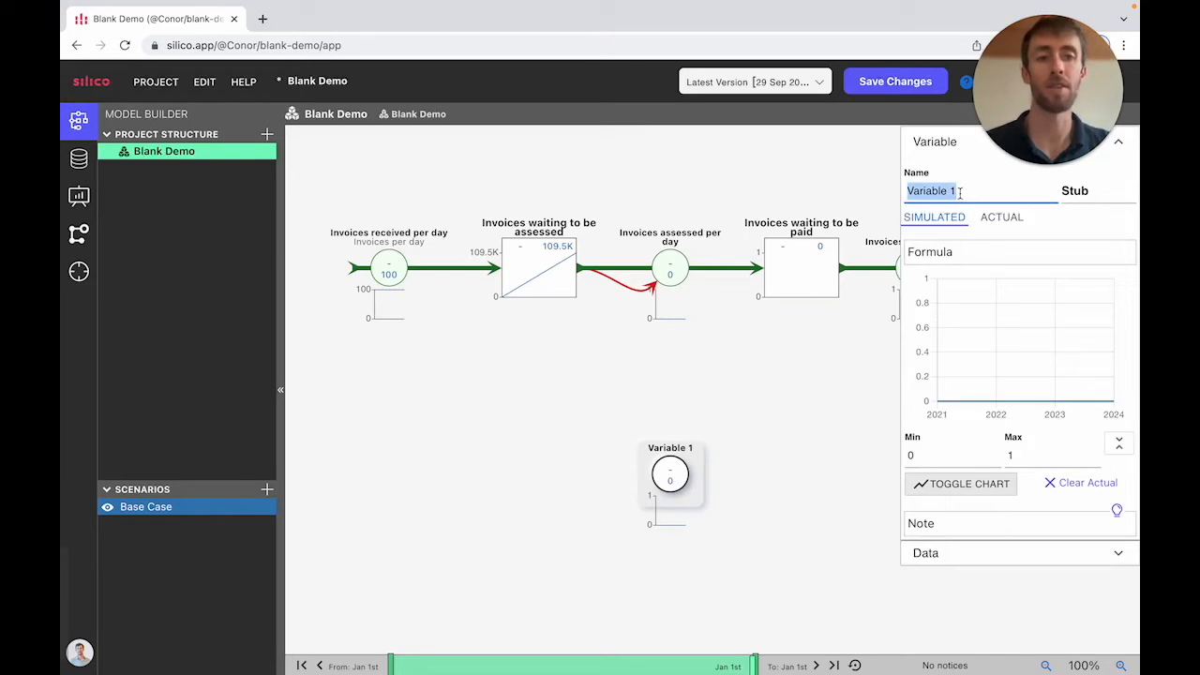
text(FTEs asse)
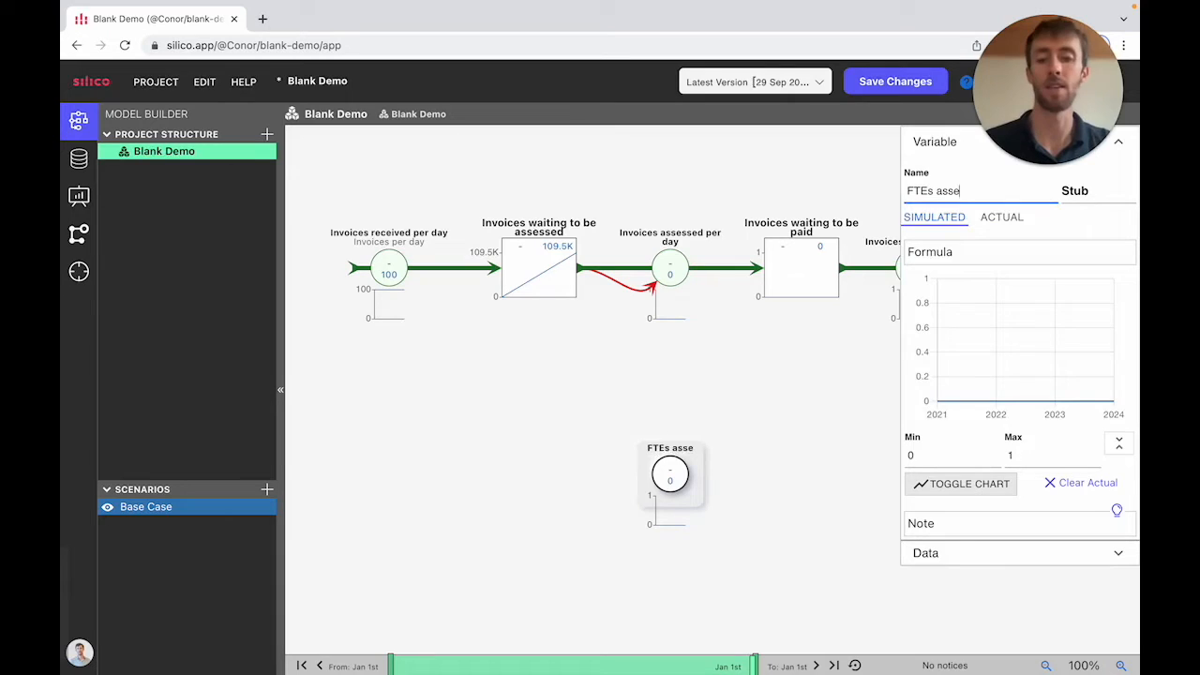
text(ssing invoices)
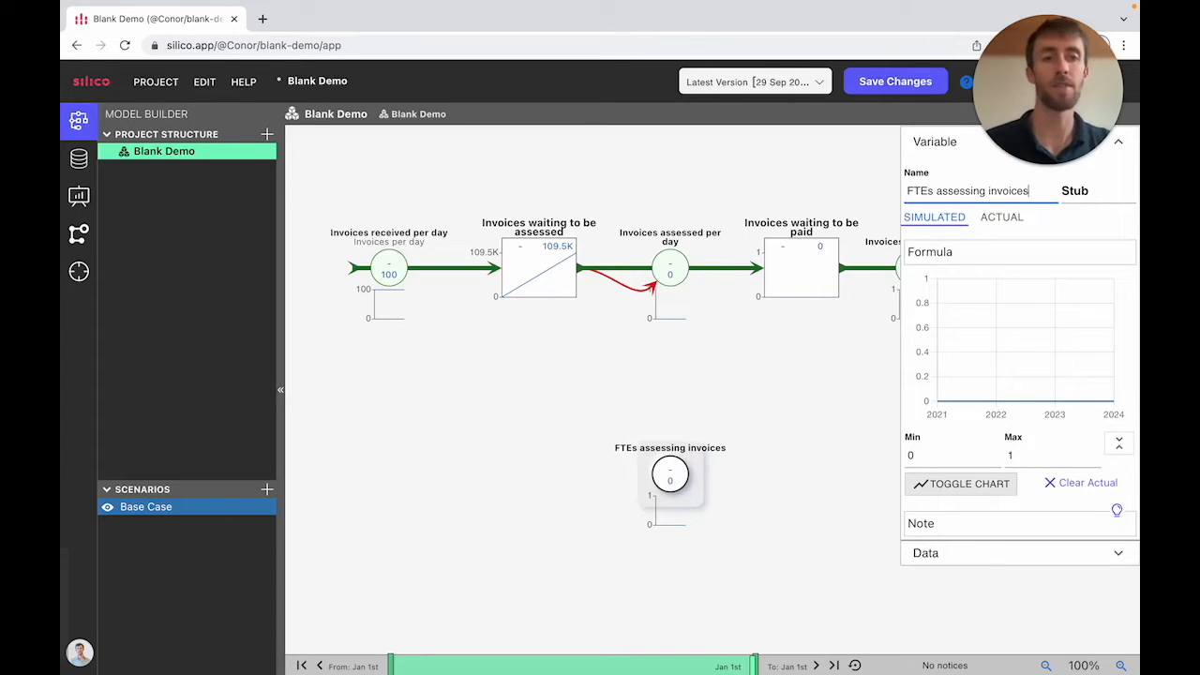
click(934, 254)
text(3)
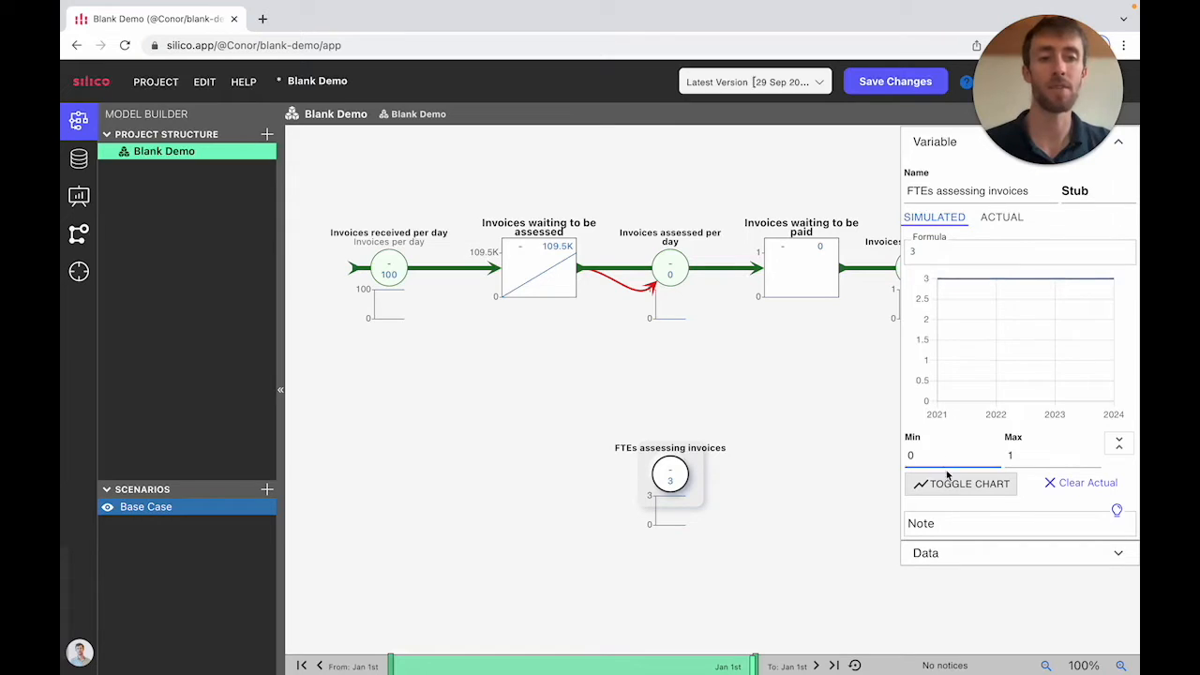
click(664, 396)
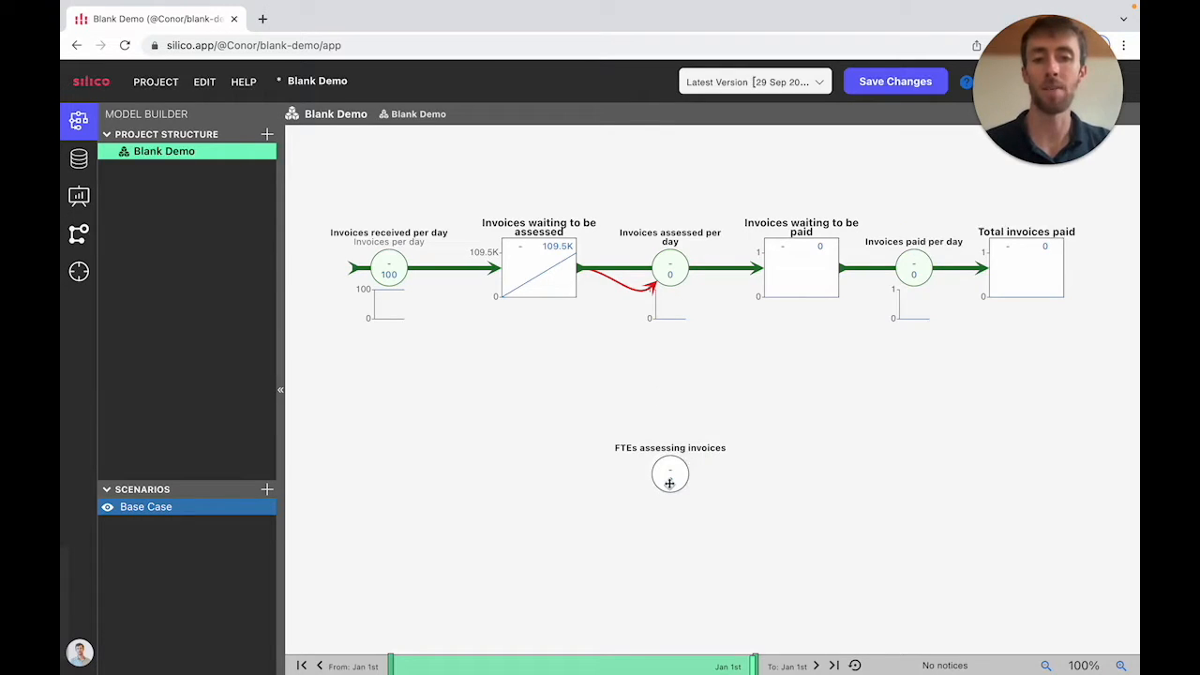
Add a variable named "Max invoices assessed per day per FTE" above "FTEs assessing invoices" and move both variables lower on the canvas.
drag(670, 483, 669, 521)
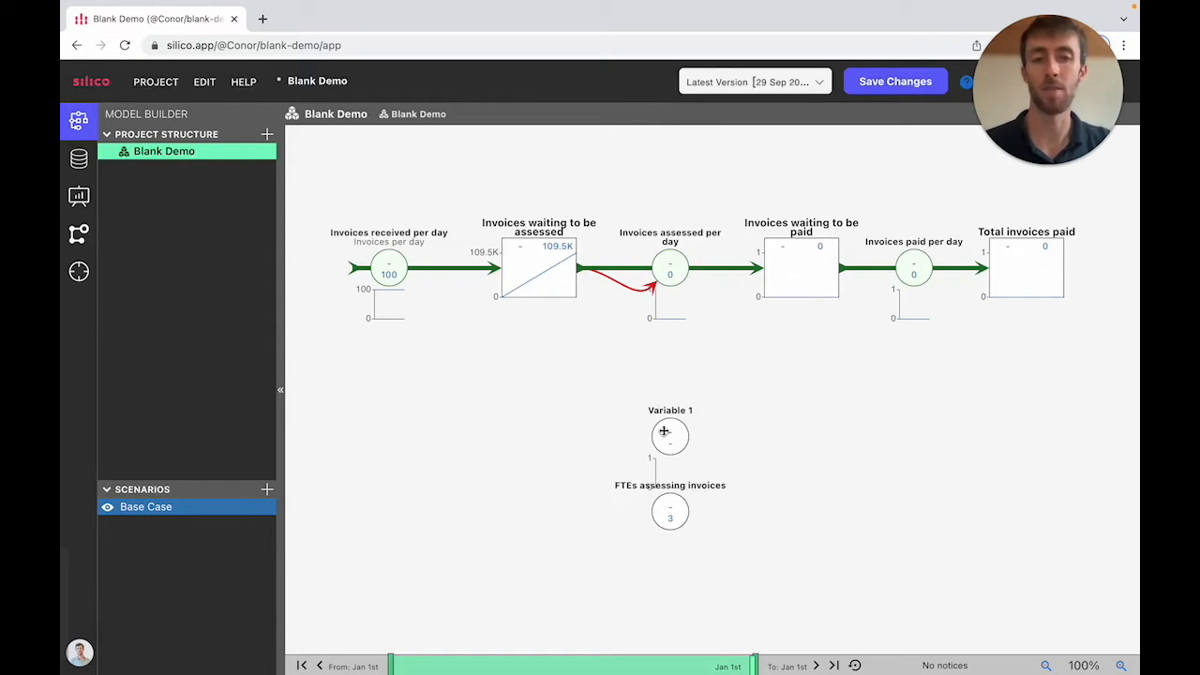
click(664, 431)
key(ctrl+a)
text(Max invoices assessed)
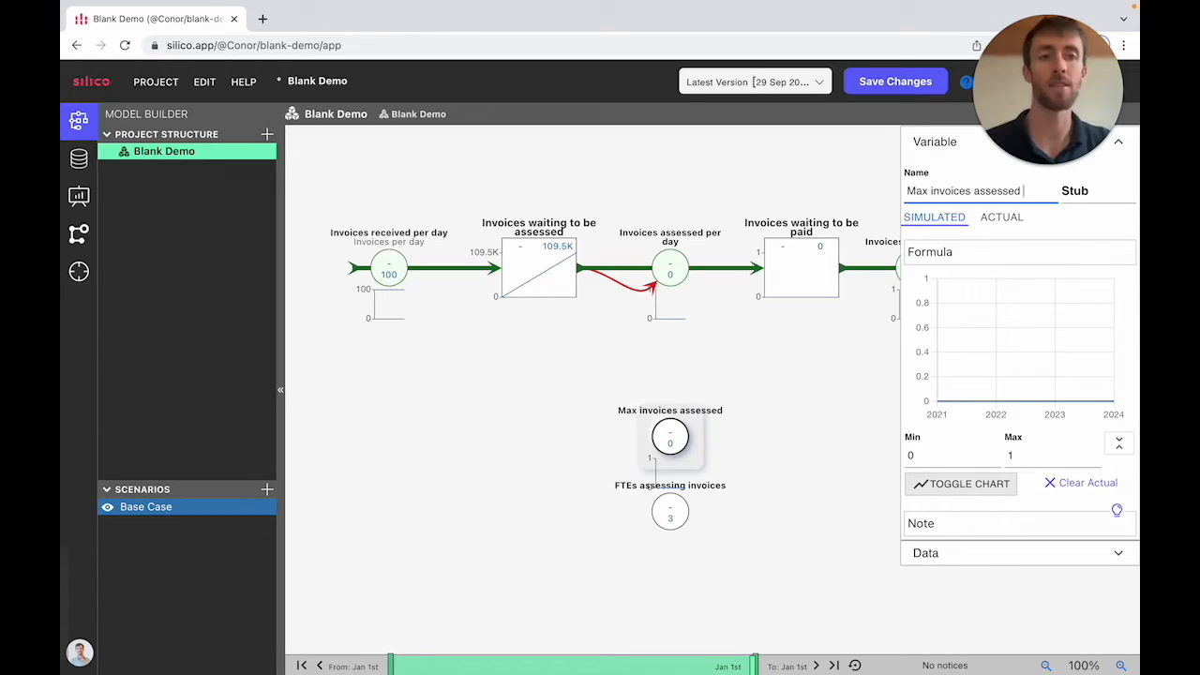
text( per day per)
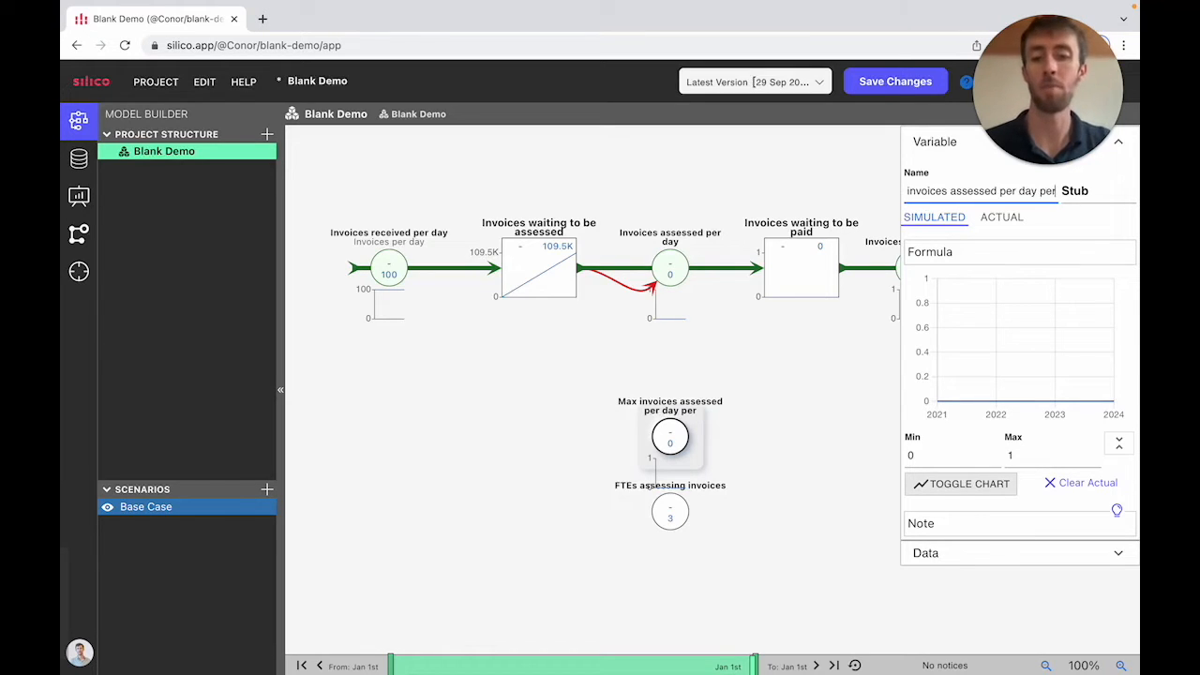
text( FTE)
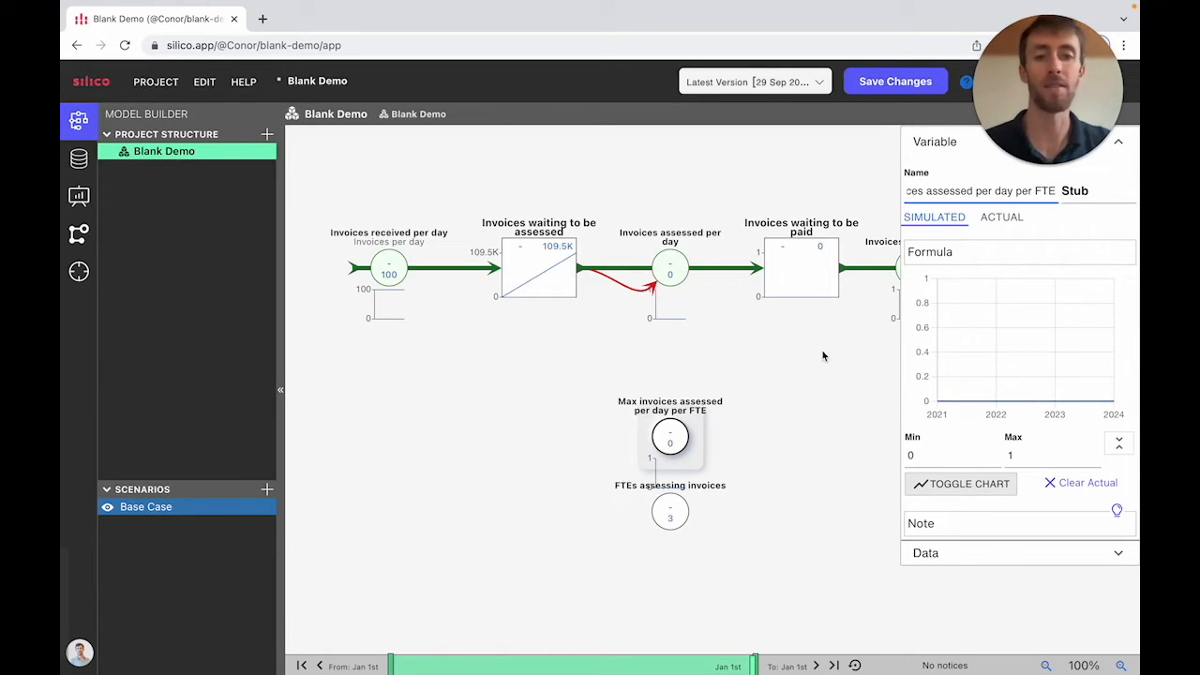
click(798, 406)
drag(672, 531, 672, 562)
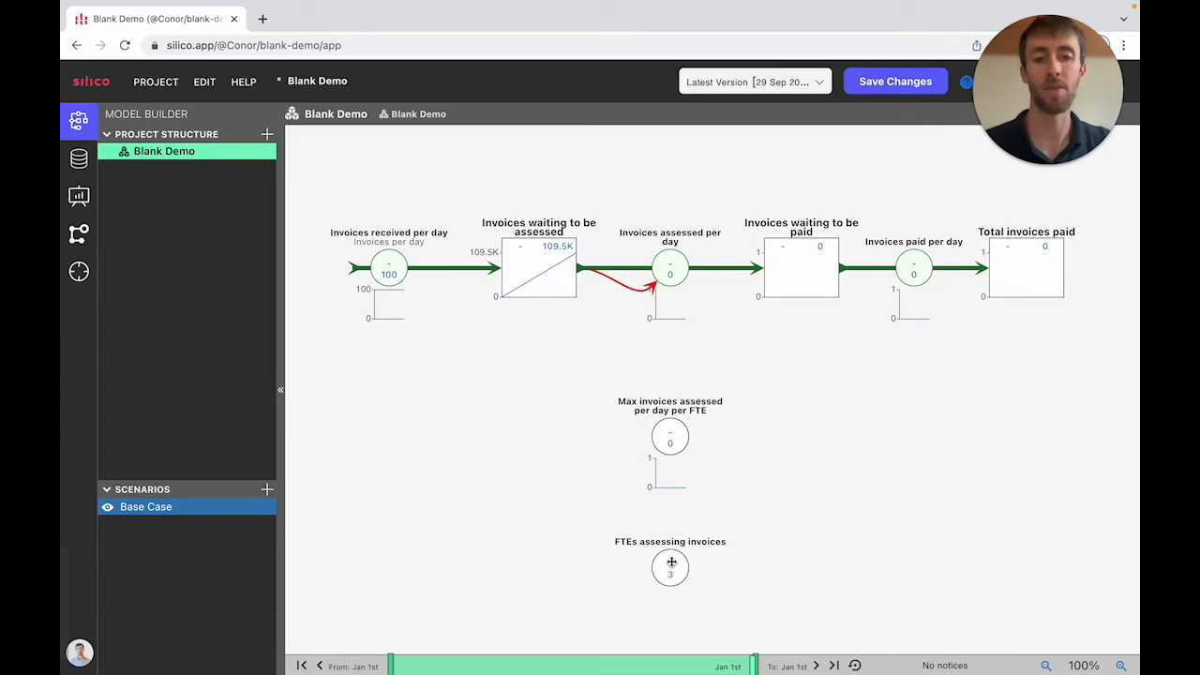
drag(671, 435, 670, 477)
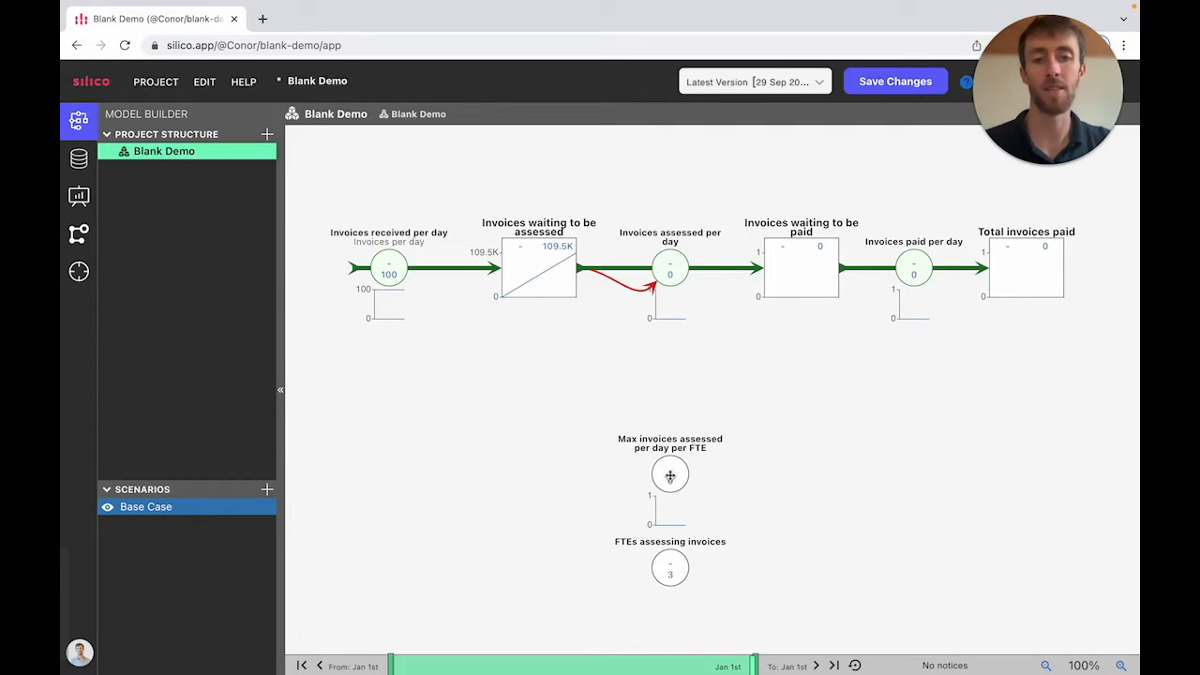
Add a variable named "Max number of invoices assessed per day" between the "Invoices assessed per day" flow and the two lower variables.
click(671, 389)
click(945, 190)
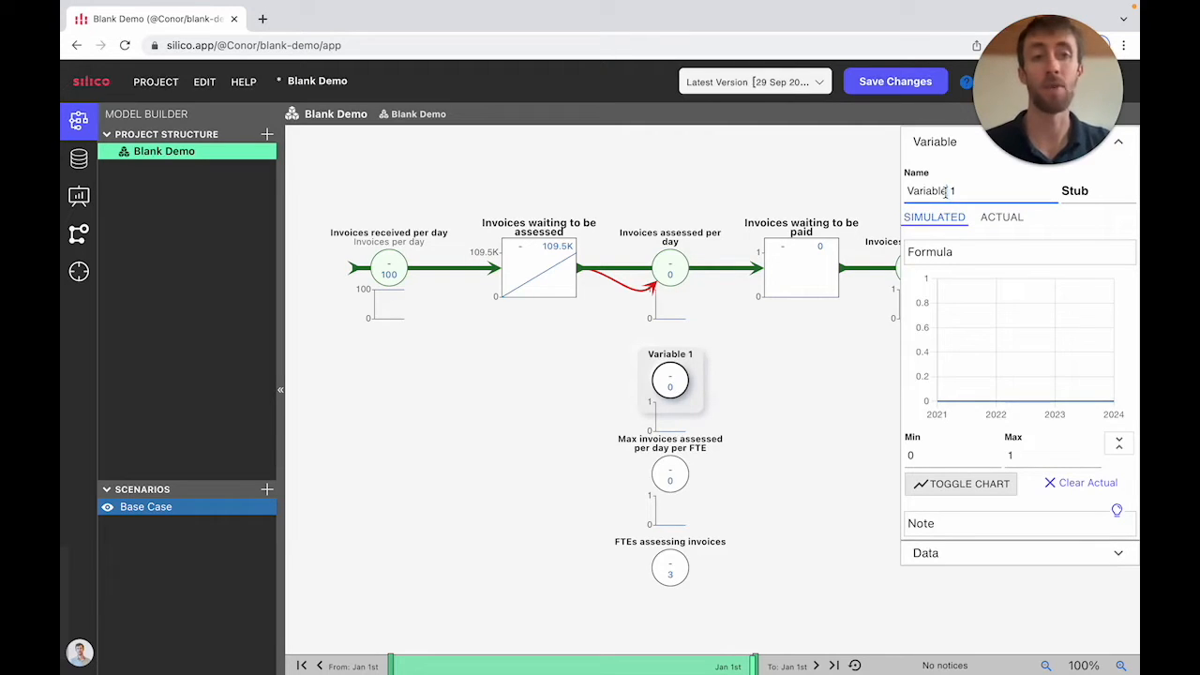
triple_click(945, 190)
text(MAx)
key(BackSpace)
key(BackSpace)
key(BackSpace)
text(ax number of invoices asse)
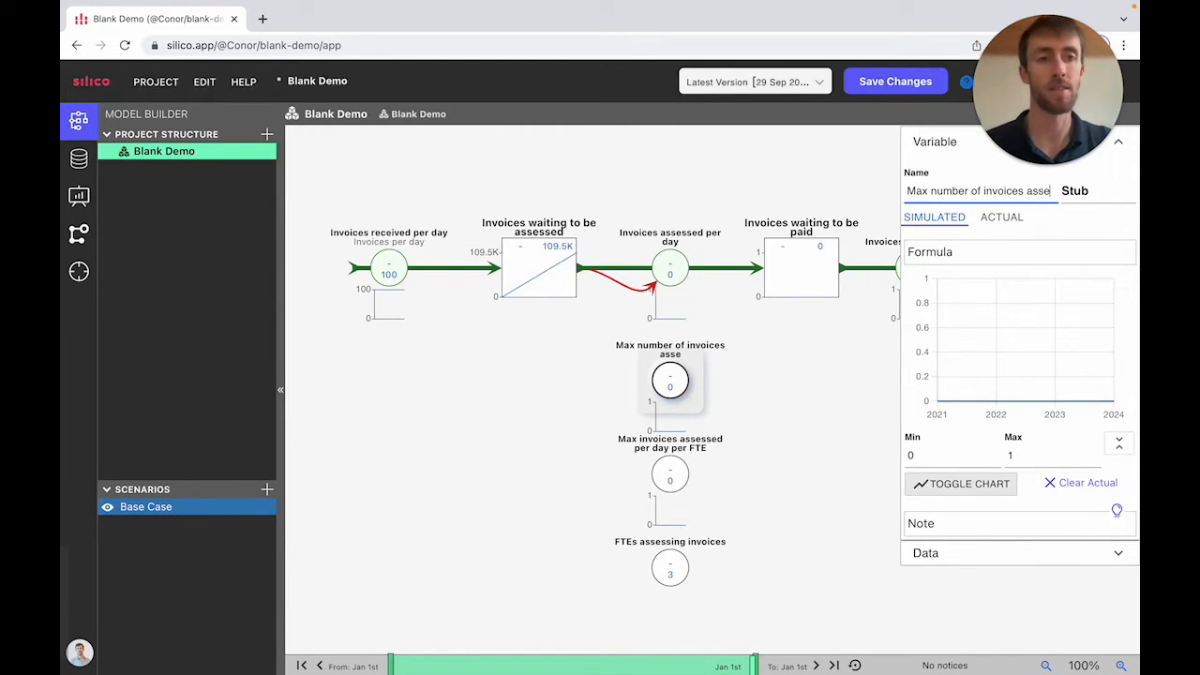
text(ssed per day)
key(BackSpace)
key(BackSpace)
key(BackSpace)
key(BackSpace)
key(BackSpace)
key(BackSpace)
key(BackSpace)
text(o)
key(BackSpace)
key(BackSpace)
text(per day)
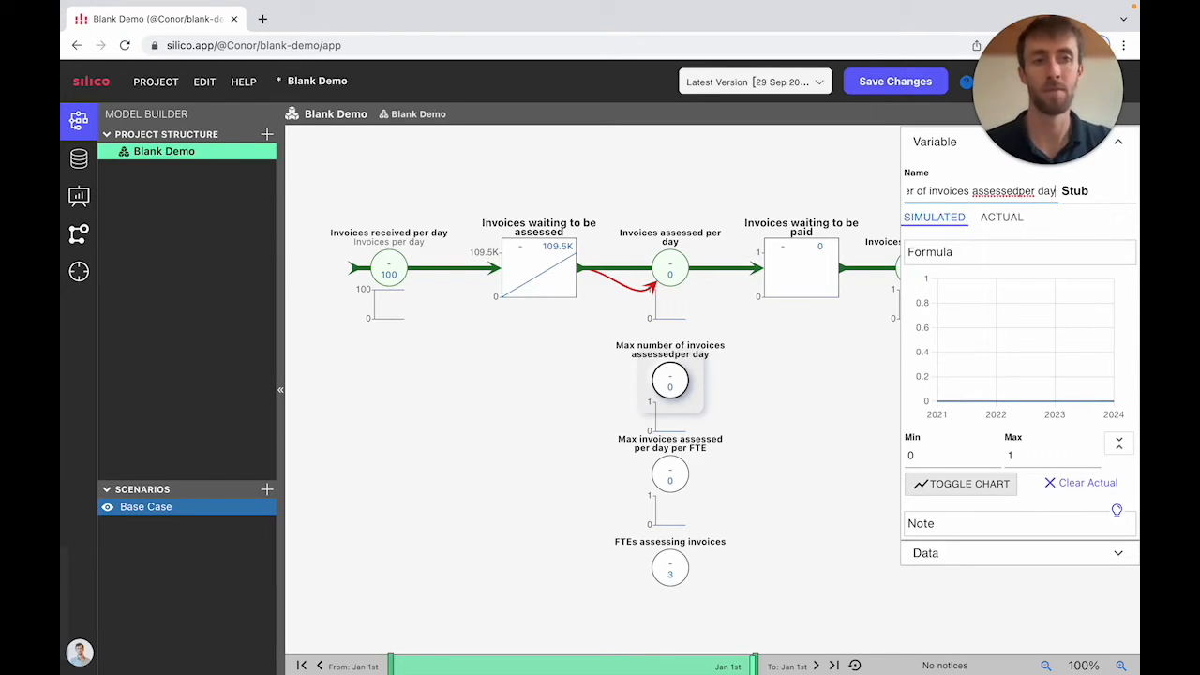
click(1017, 190)
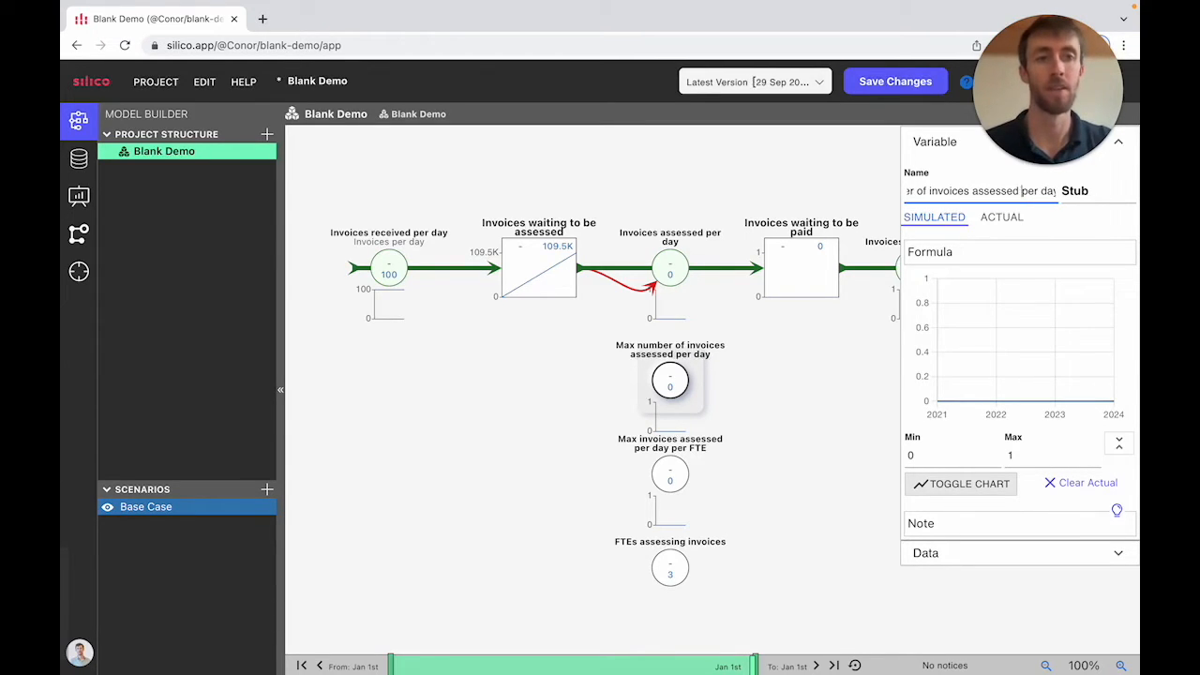
click(804, 395)
Link the two lower variables to "Max number of invoices assessed per day" and tidy the layout, placing their labels right of the circles.
drag(668, 543, 769, 483)
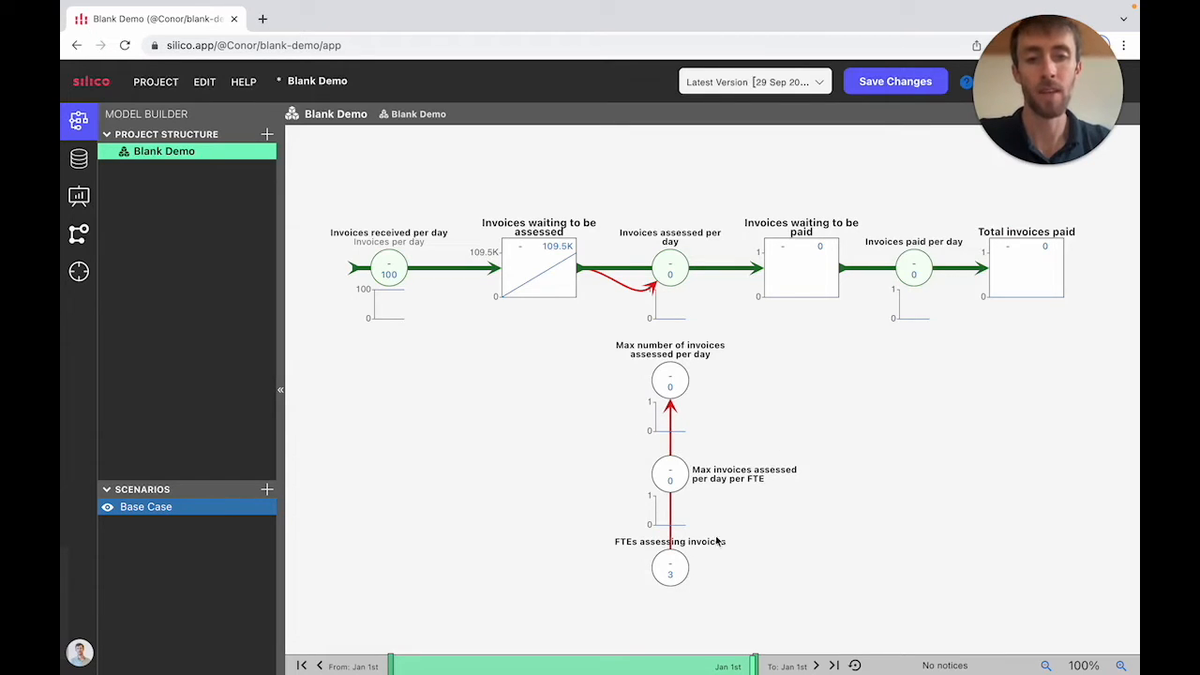
drag(723, 540, 749, 550)
drag(672, 386, 673, 404)
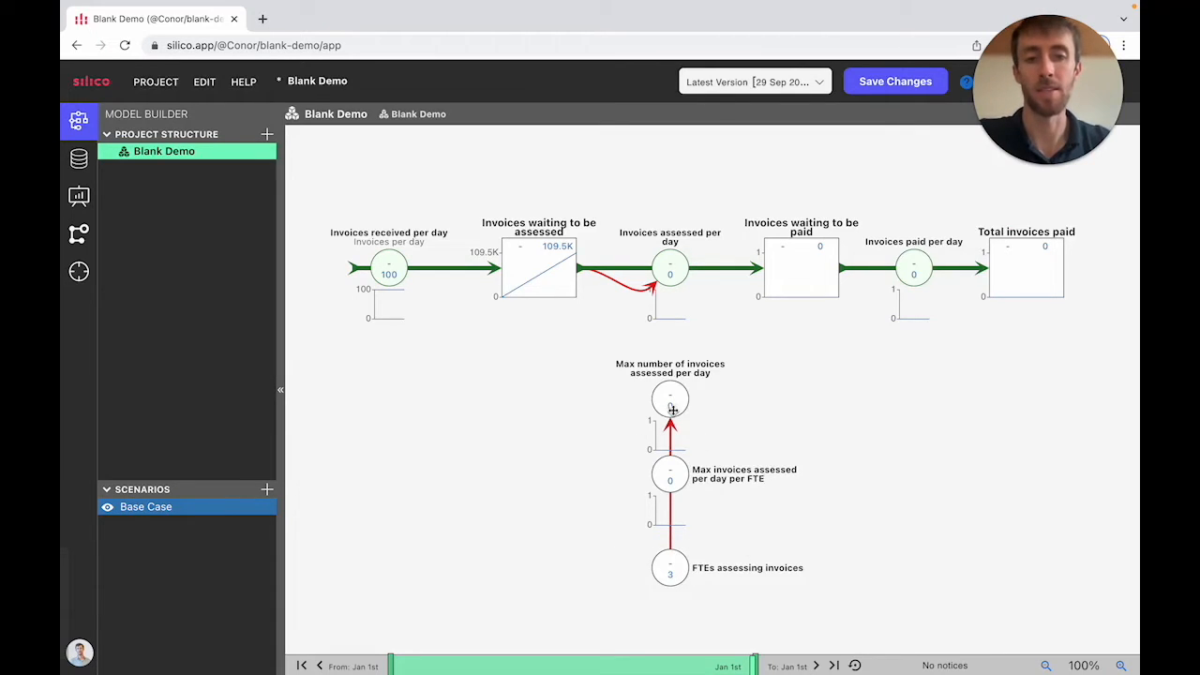
Set the formula of "Max invoices assessed per day per FTE" to 20.
click(670, 475)
click(975, 247)
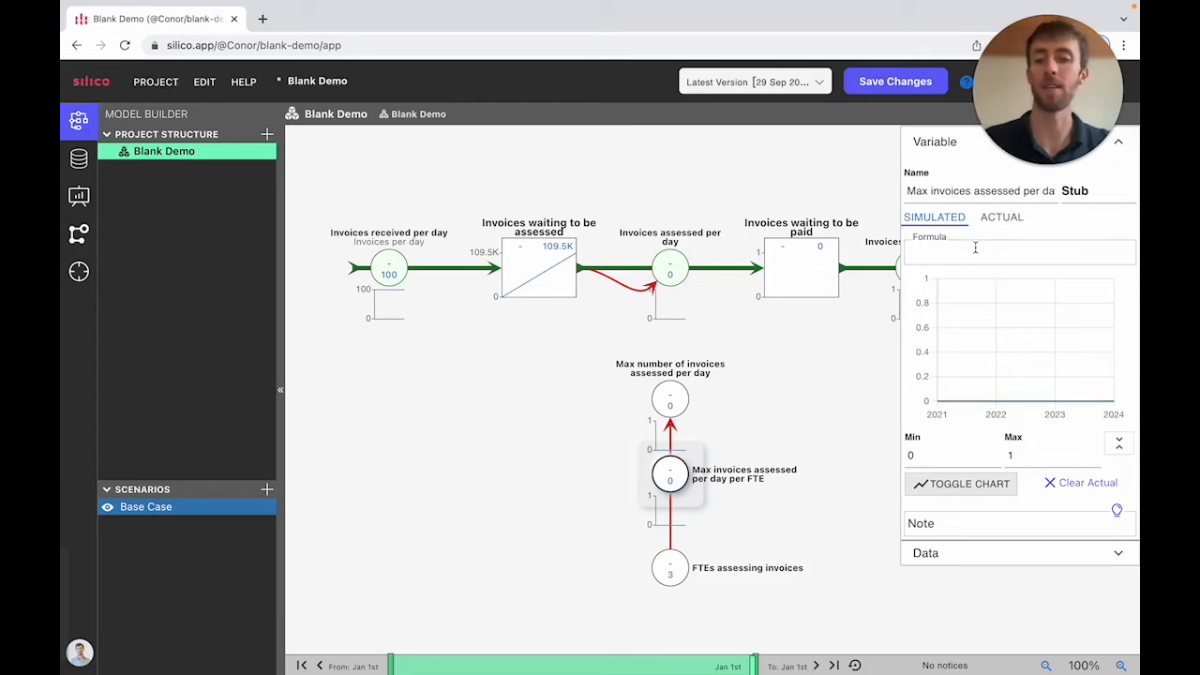
text(20)
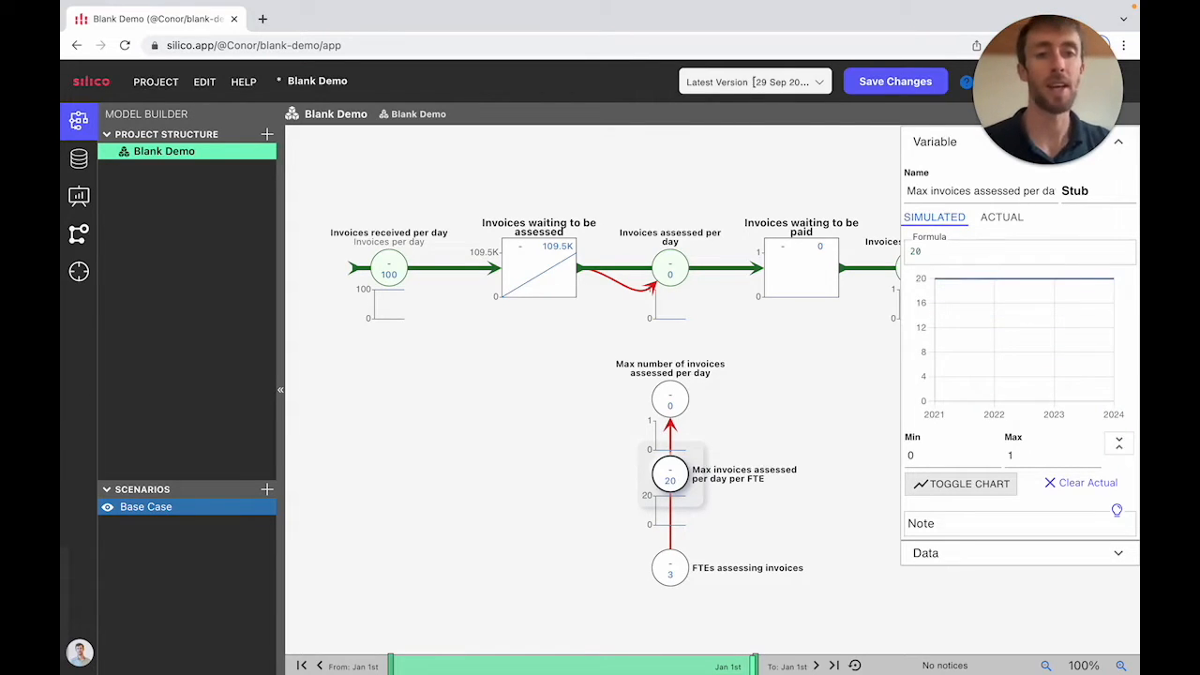
click(786, 420)
Set the formula of "Max number of invoices assessed per day" to "FTEs assessing invoices"*"Max invoices assessed per day per FTE".
click(673, 395)
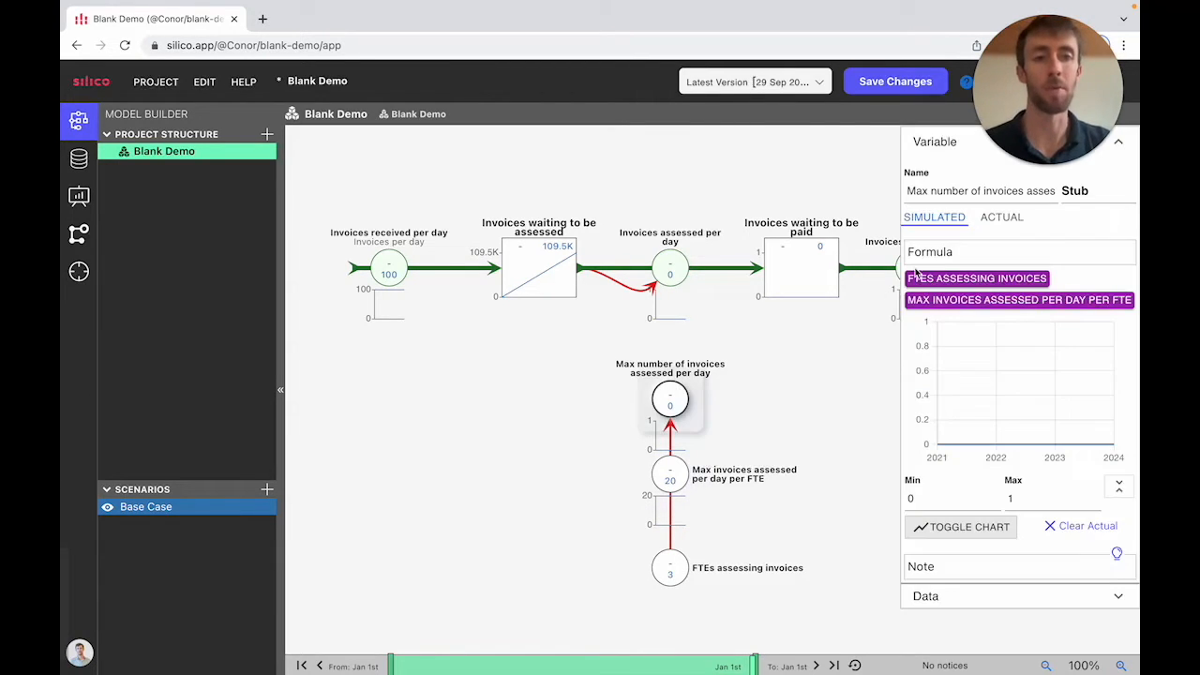
click(945, 280)
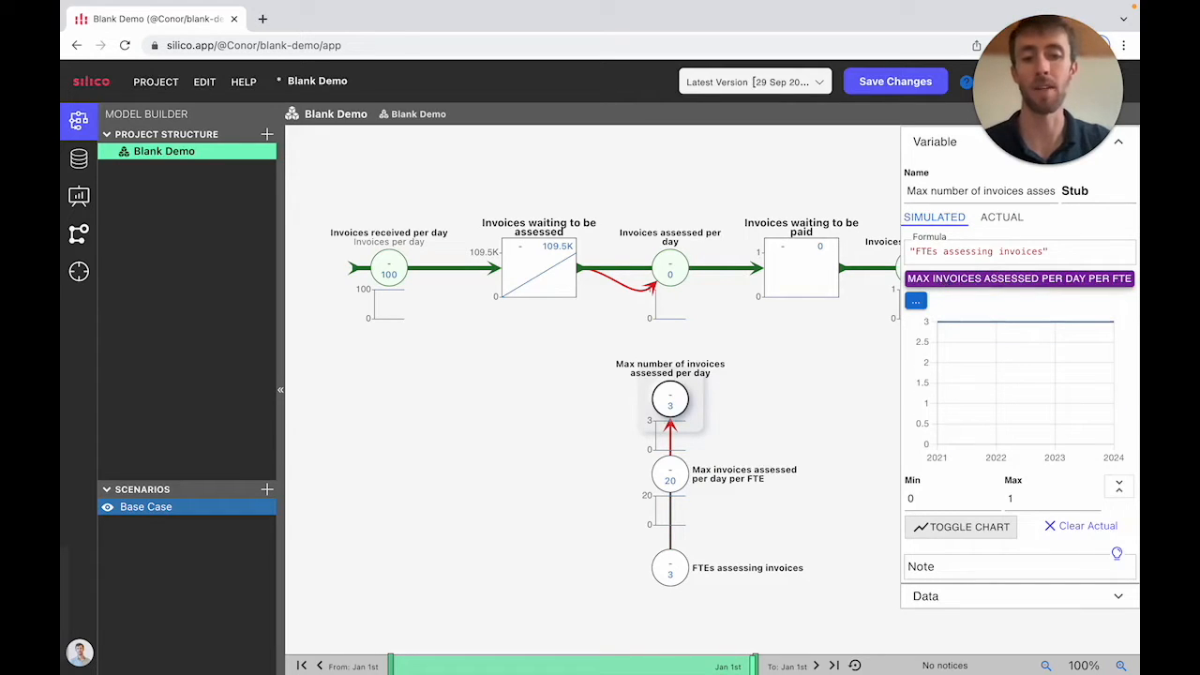
text(*)
click(963, 280)
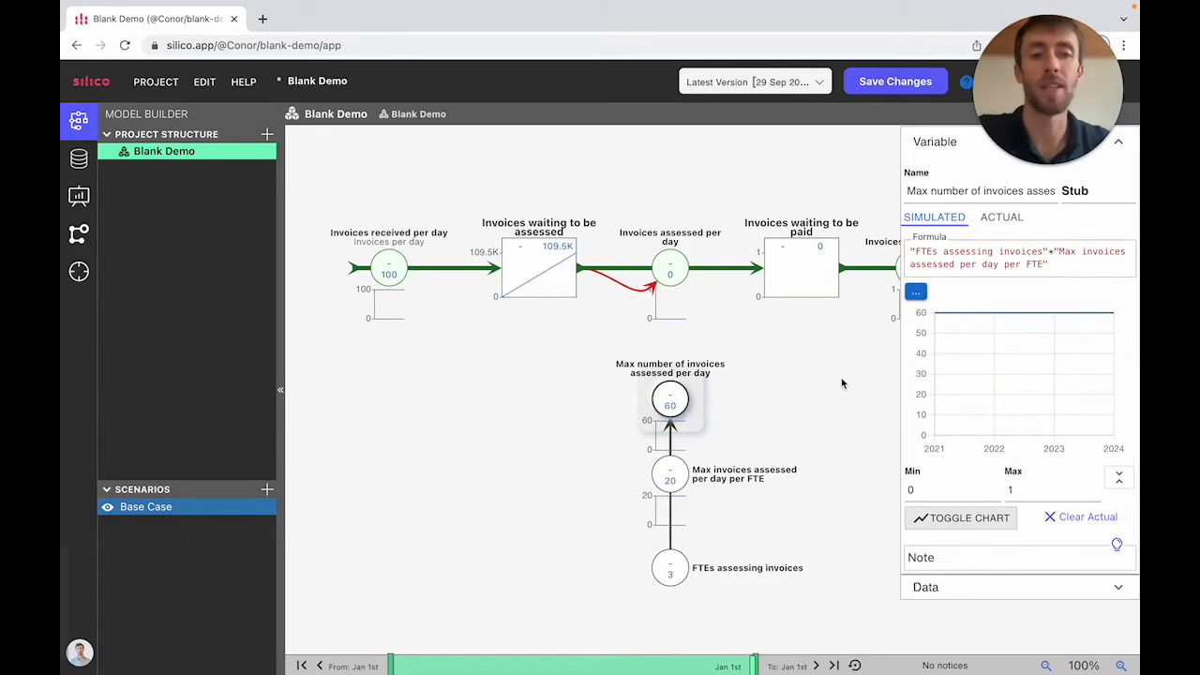
Link the "Max number of invoices assessed per day" variable to the "Invoices assessed per day" flow.
click(841, 381)
click(670, 384)
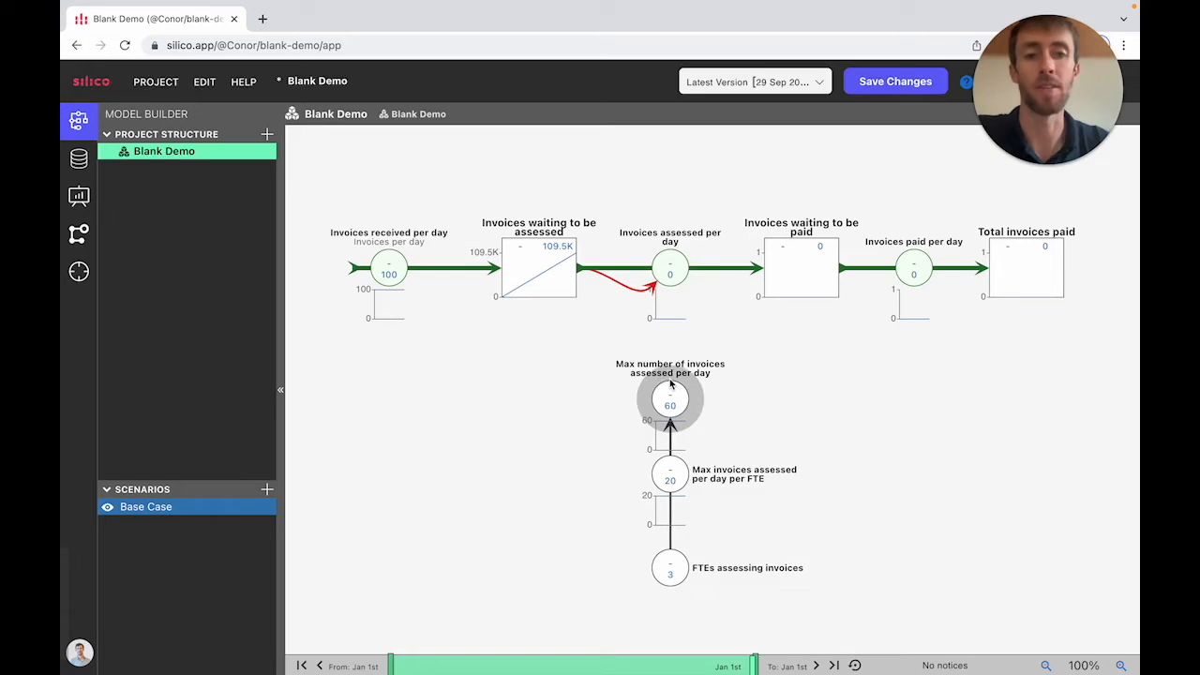
drag(670, 382, 667, 284)
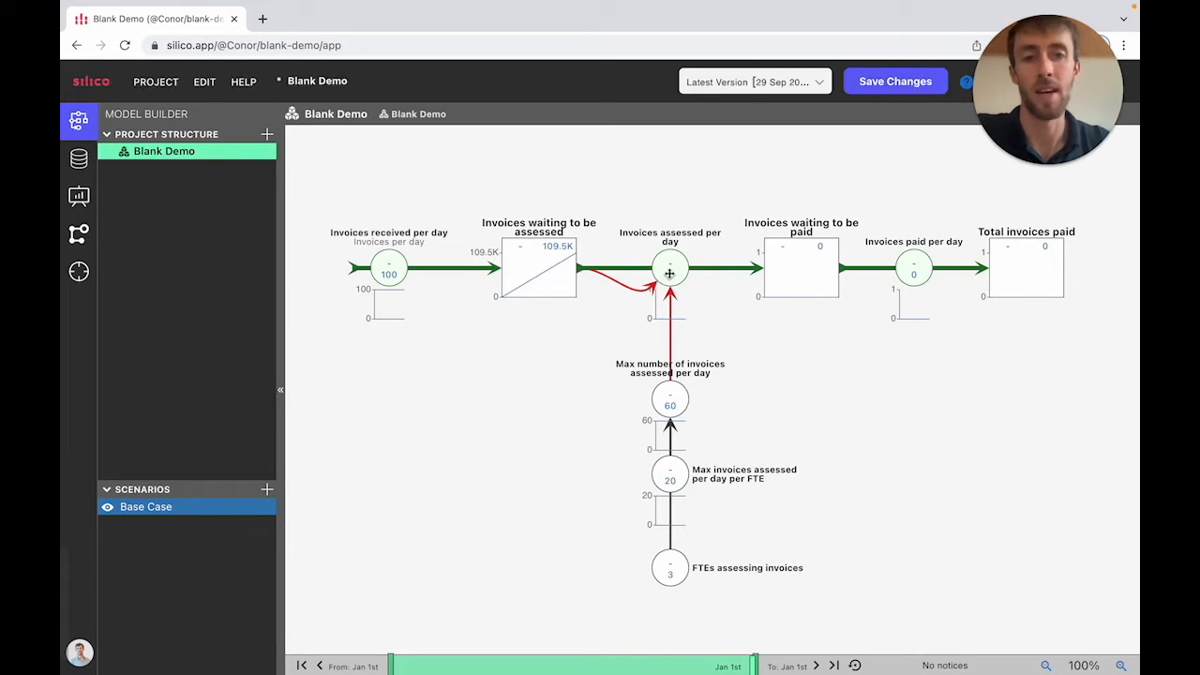
Set the "Invoices assessed per day" formula to min("Invoices waiting to be assessed","Max number of invoices assessed per day") and move the latter's label beside its circle.
click(670, 273)
click(931, 255)
text(min()
key(Return)
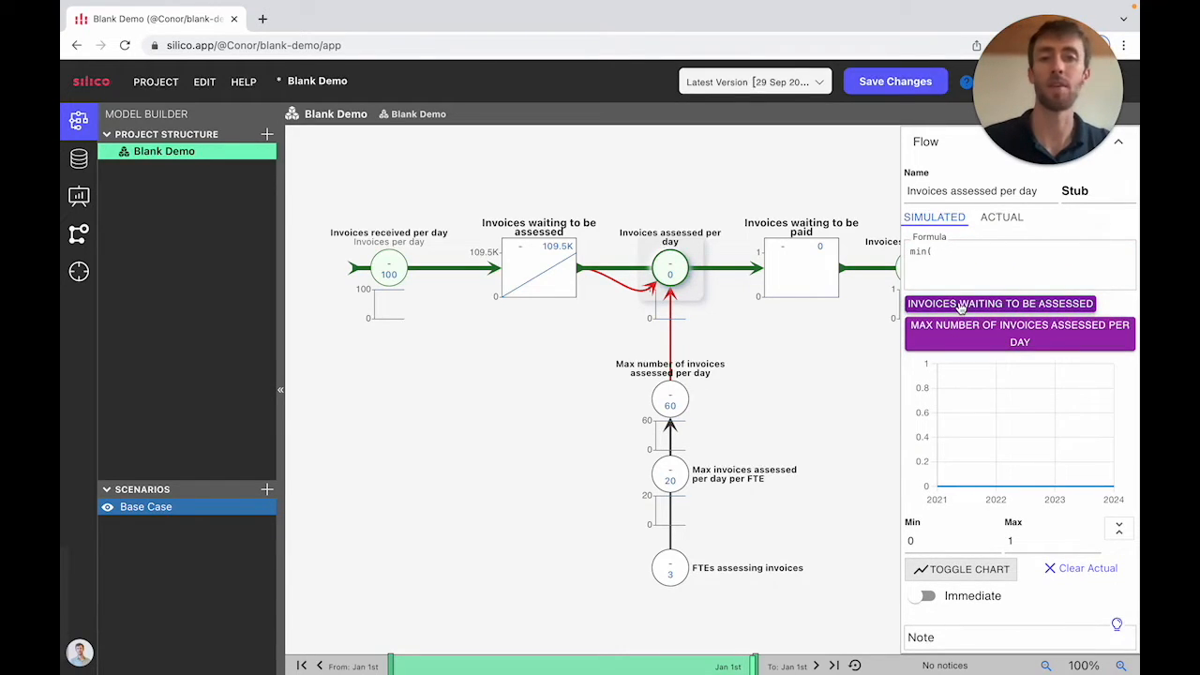
click(961, 307)
text(,)
key(Return)
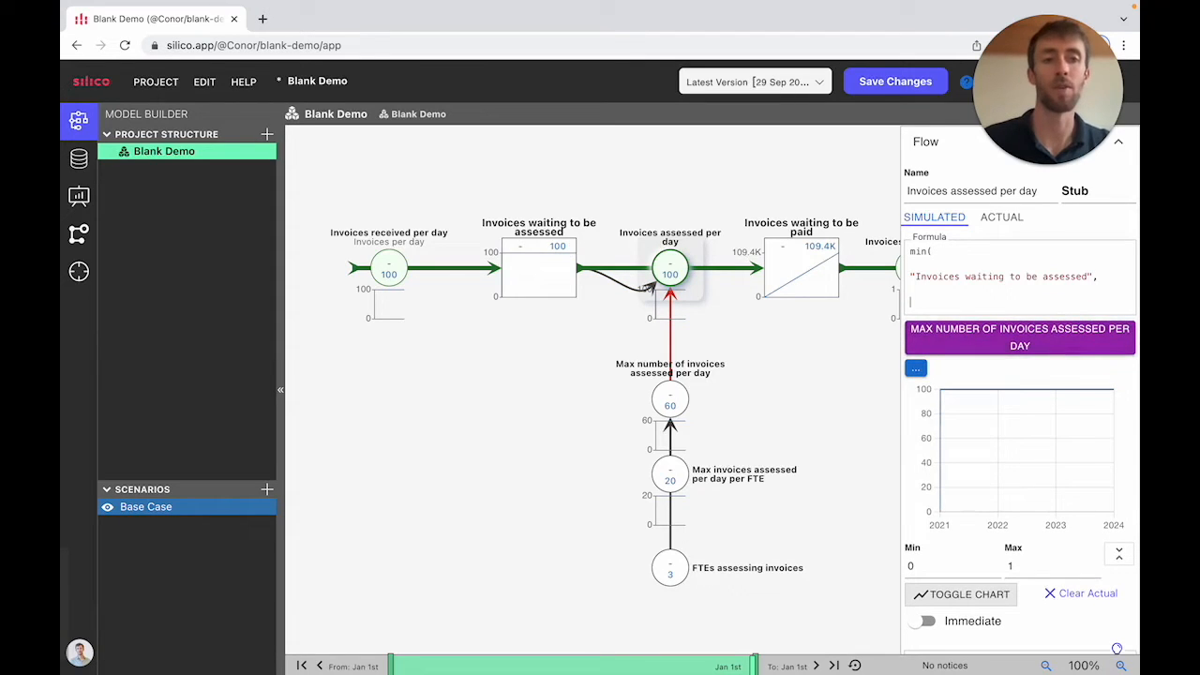
click(975, 337)
text())
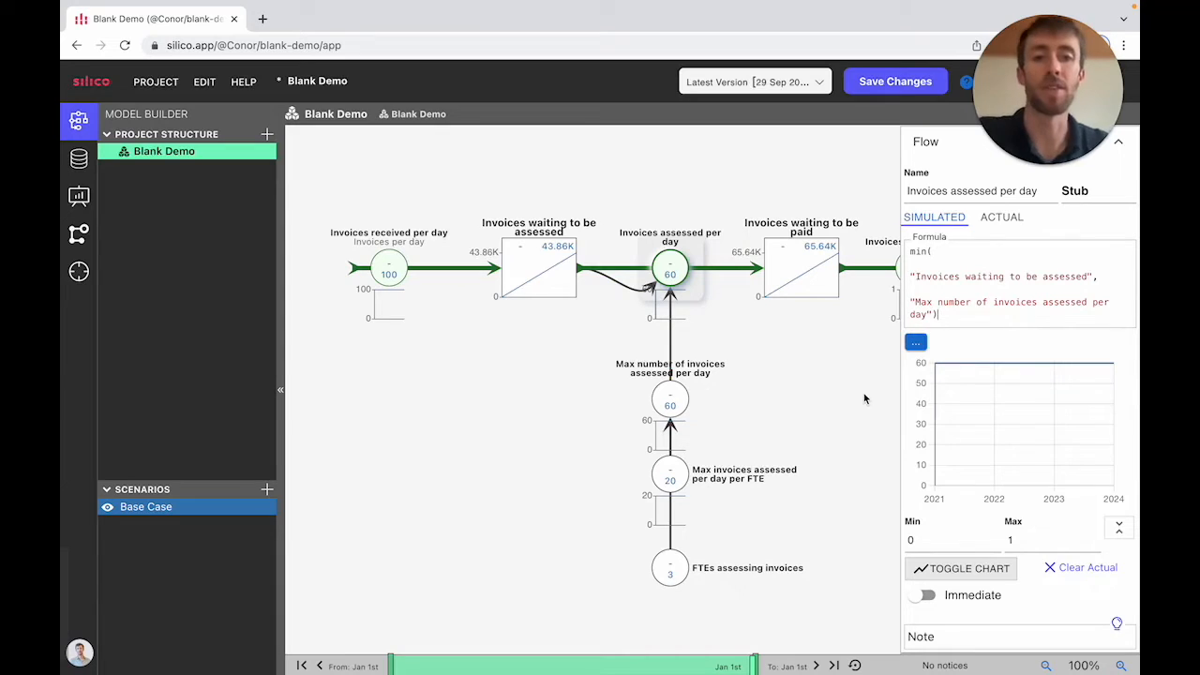
drag(705, 373, 730, 398)
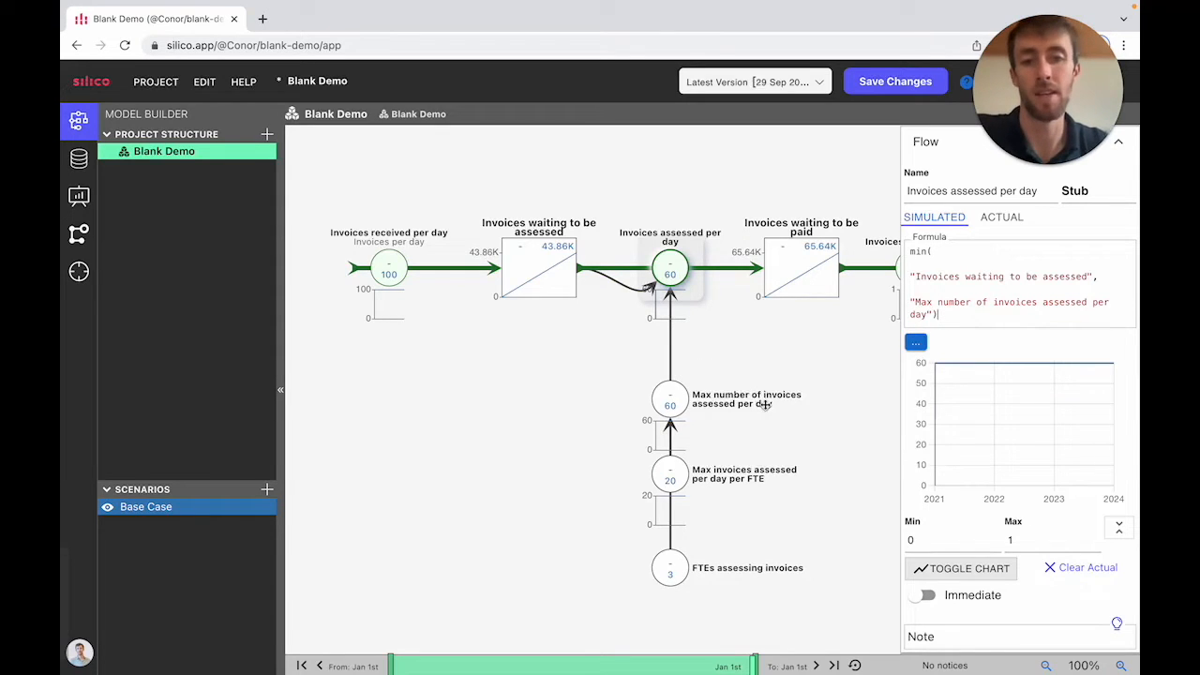
click(785, 347)
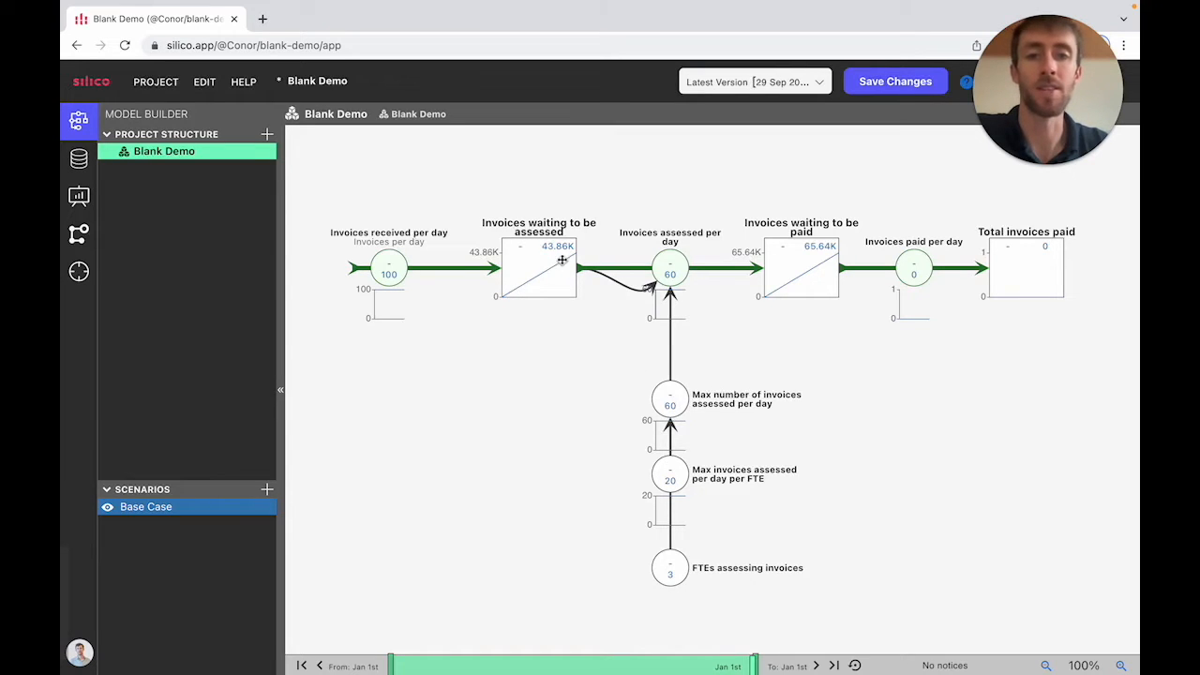
Set the formula of "FTEs assessing invoices" to 6 to test the effect of more assessment capacity.
click(672, 572)
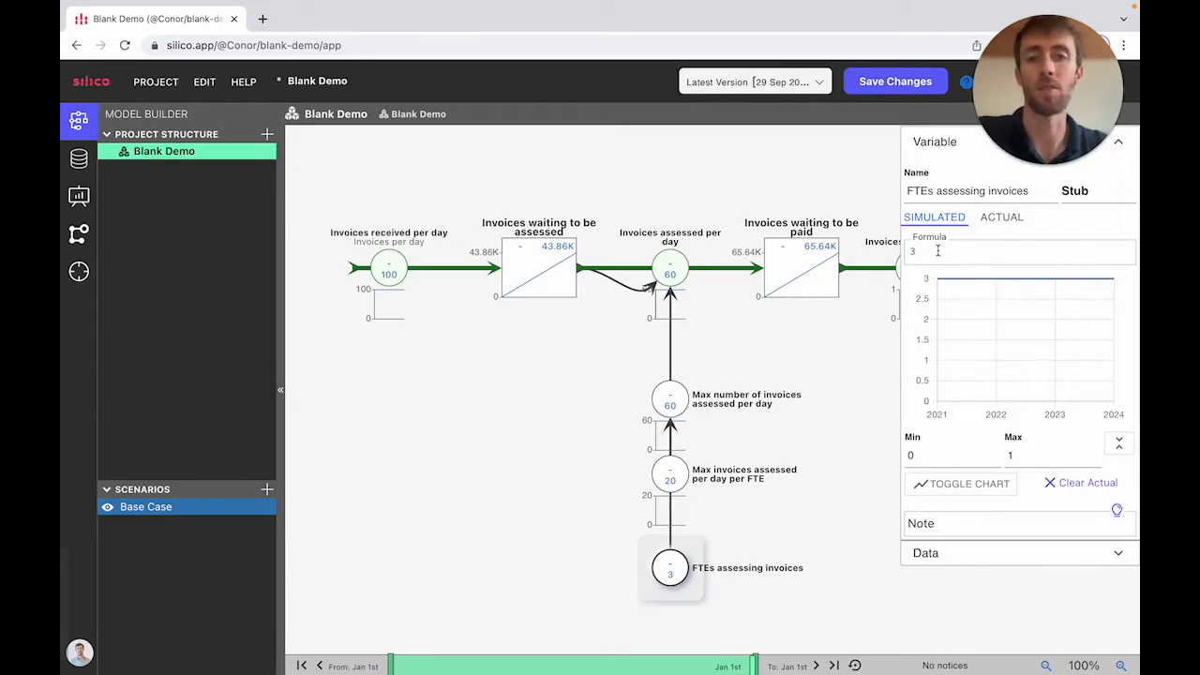
key(BackSpace)
text(6)
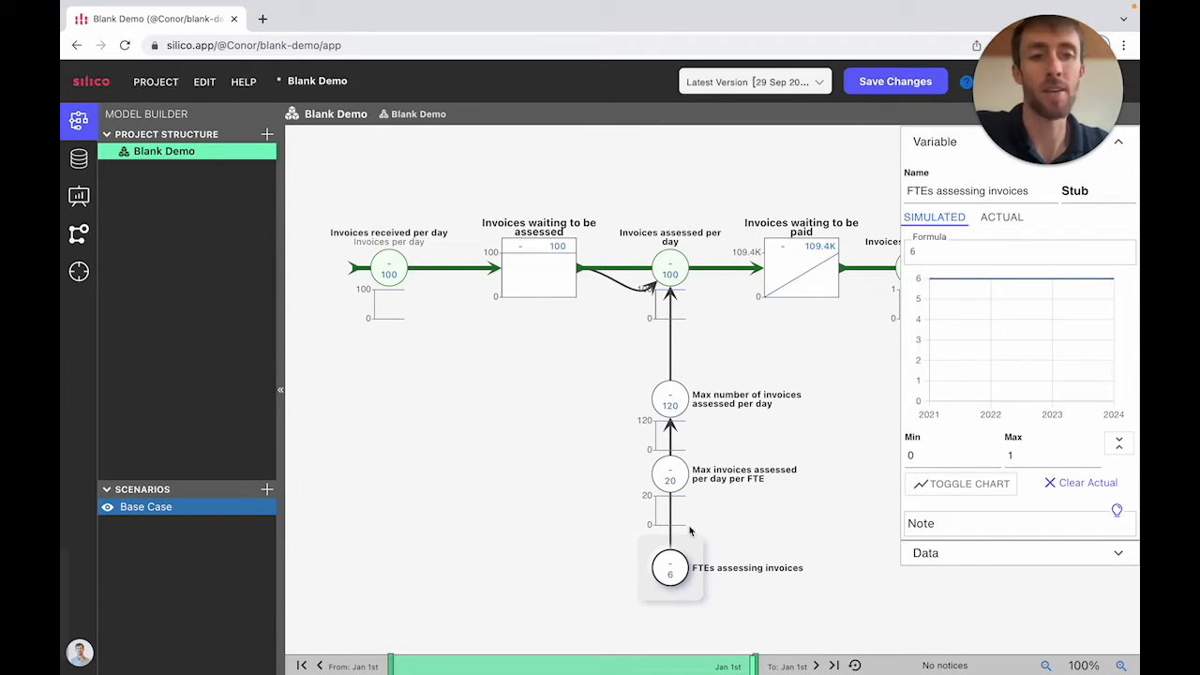
Restore the formula of "FTEs assessing invoices" to 3.
click(953, 254)
key(BackSpace)
text(3)
click(841, 431)
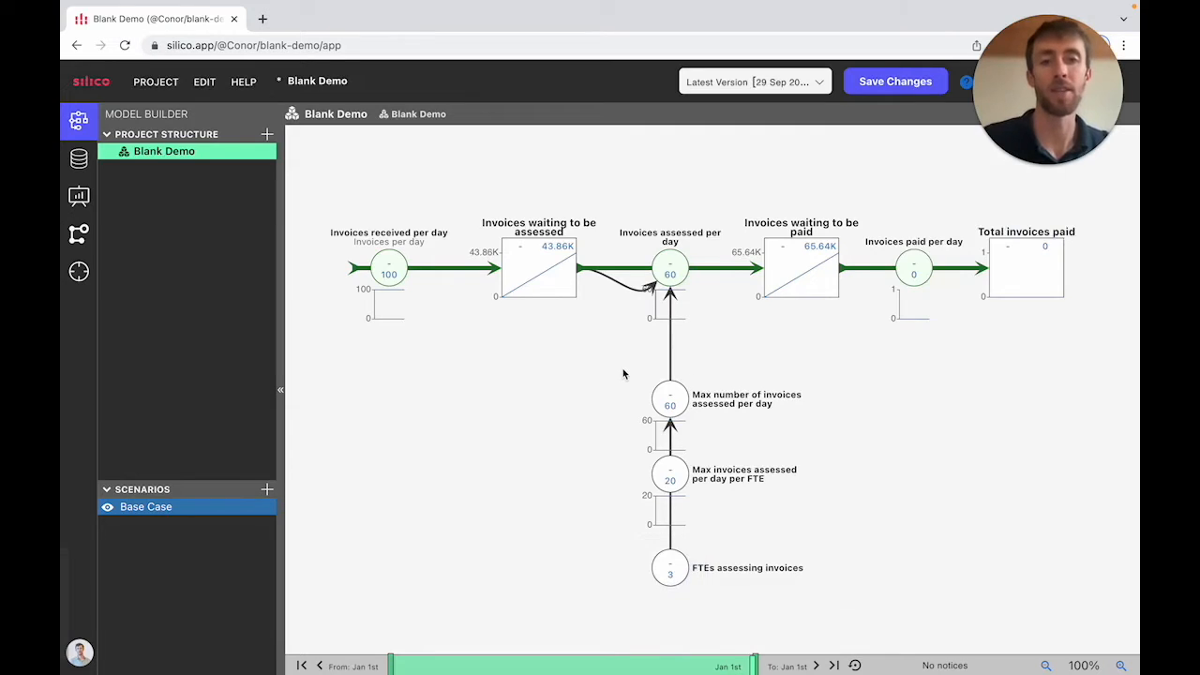
Duplicate the three linked assessment capacity variables and align the copies beneath the "Invoices paid per day" flow.
scroll(619, 354, down, 1)
drag(619, 353, 789, 606)
key(ctrl+c)
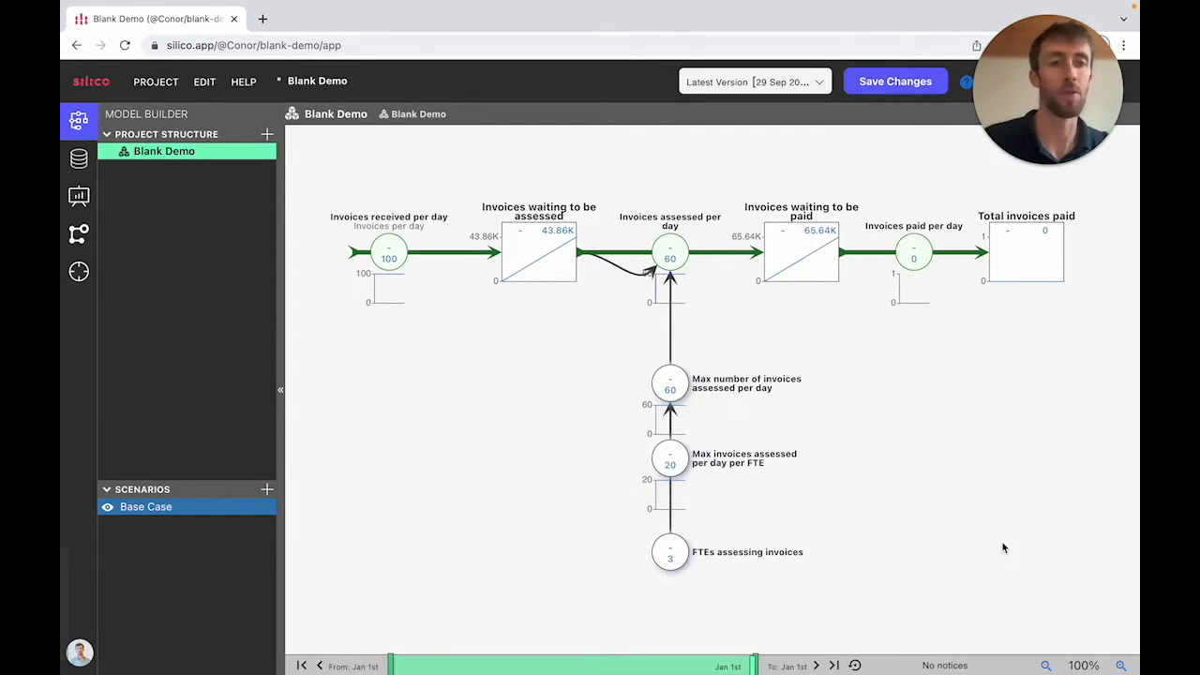
key(ctrl+v)
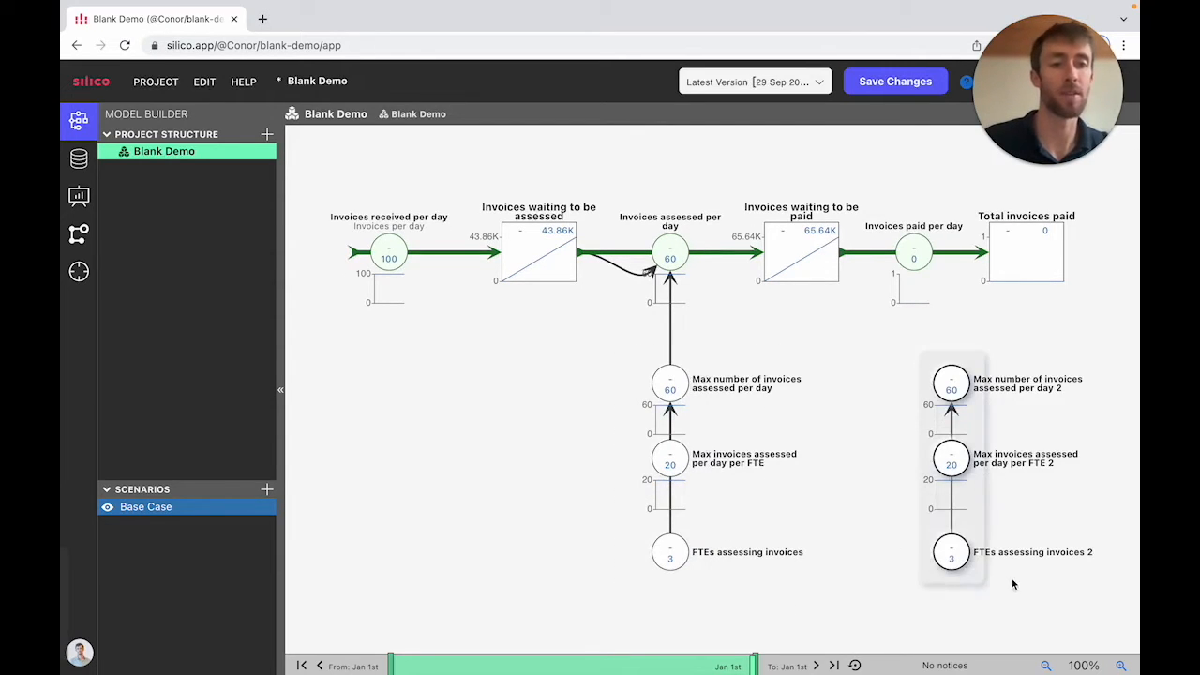
drag(957, 573, 917, 555)
Rename the copied "FTEs assessing invoices 2" variable as "FTEs paying invoices".
click(916, 555)
double_click(951, 191)
text(paying invoices)
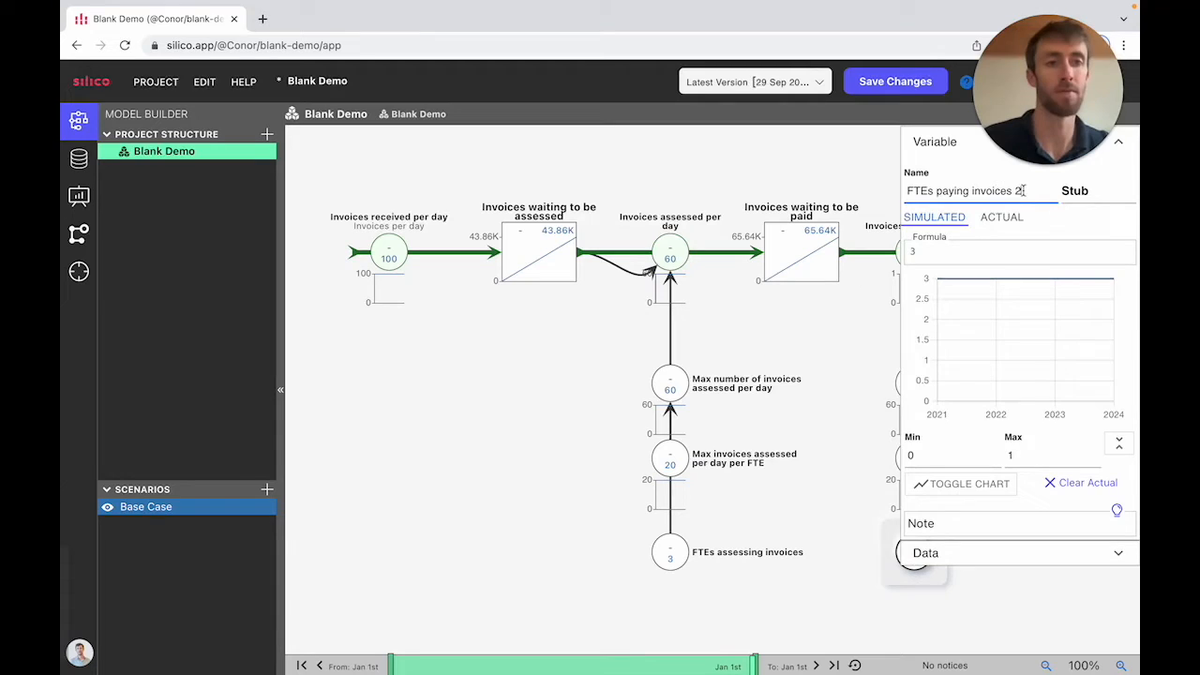
click(884, 354)
Rename the copied "Max invoices assessed per day per FTE 2" variable as "Max invoices paid per day per FTE".
click(917, 459)
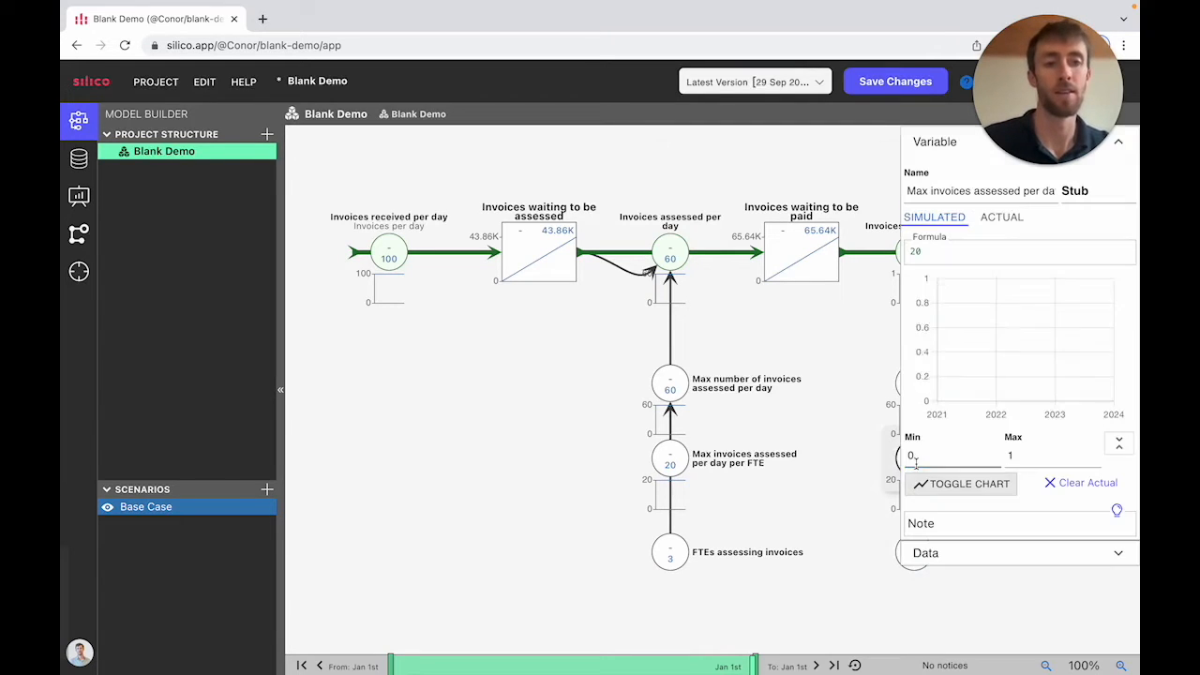
click(990, 192)
double_click(966, 190)
text(paid)
key(BackSpace)
key(BackSpace)
key(BackSpace)
key(BackSpace)
text(aid)
key(super+Right)
key(Return)
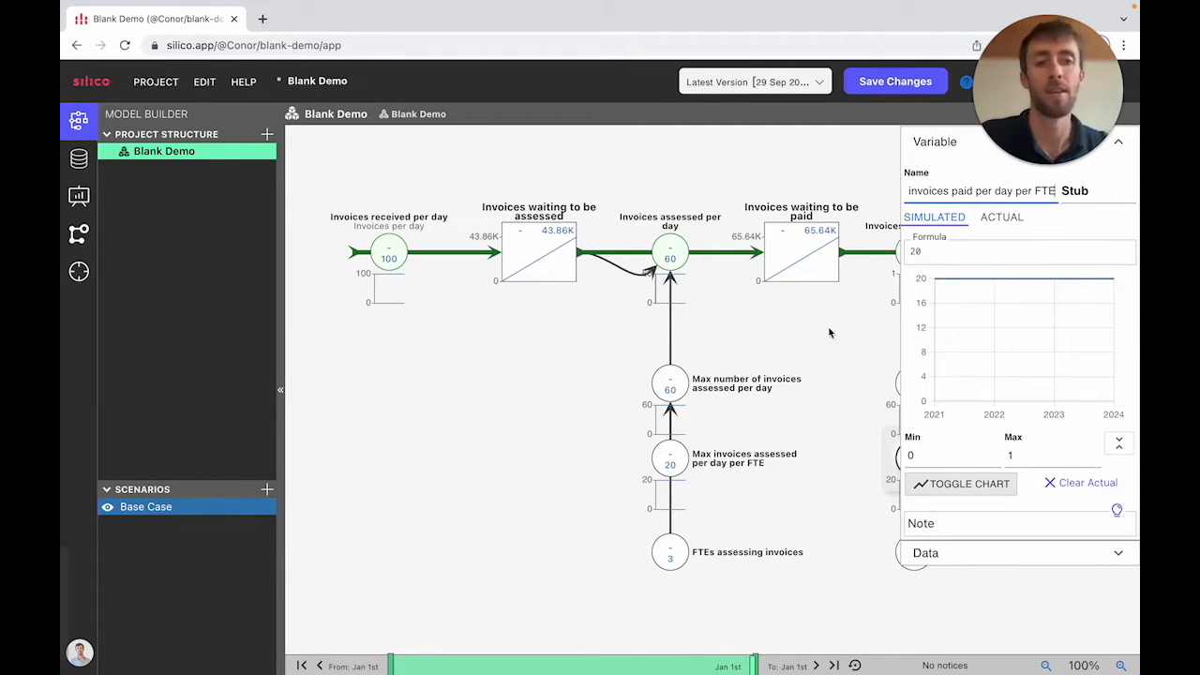
click(817, 362)
Rename the copied "Max number of invoices assessed per day 2" variable as "Max number of invoices paid per day".
click(911, 386)
scroll(1006, 187, right, 1)
double_click(968, 190)
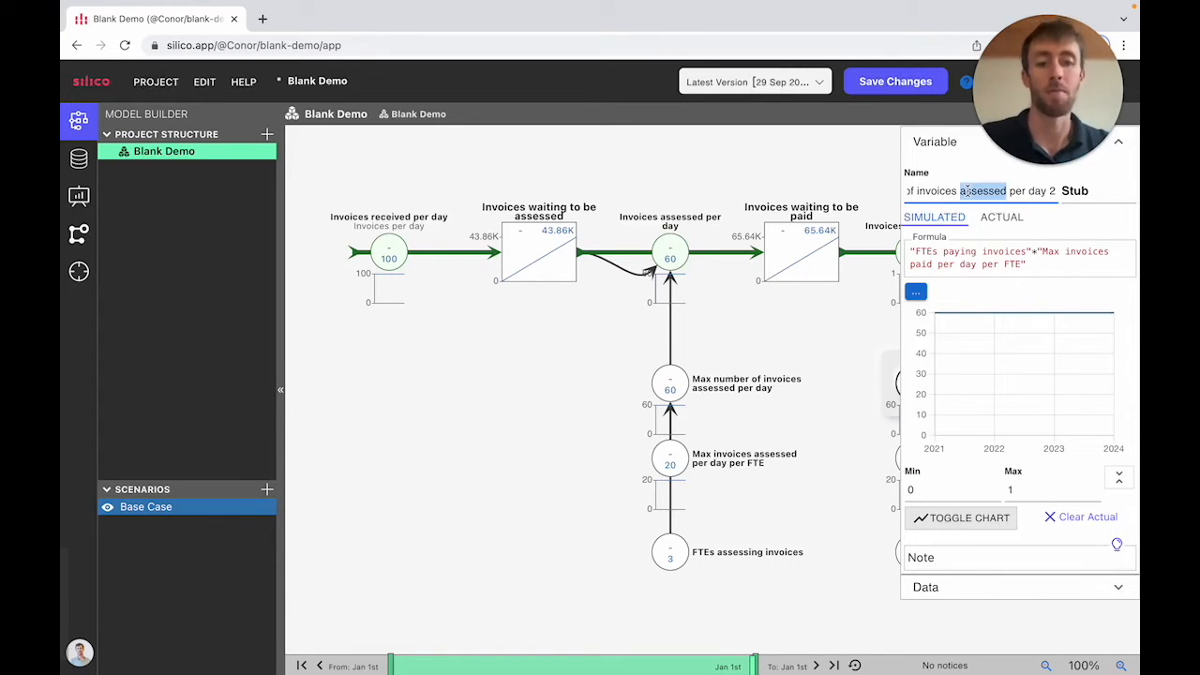
text(paid)
scroll(969, 192, right, 1)
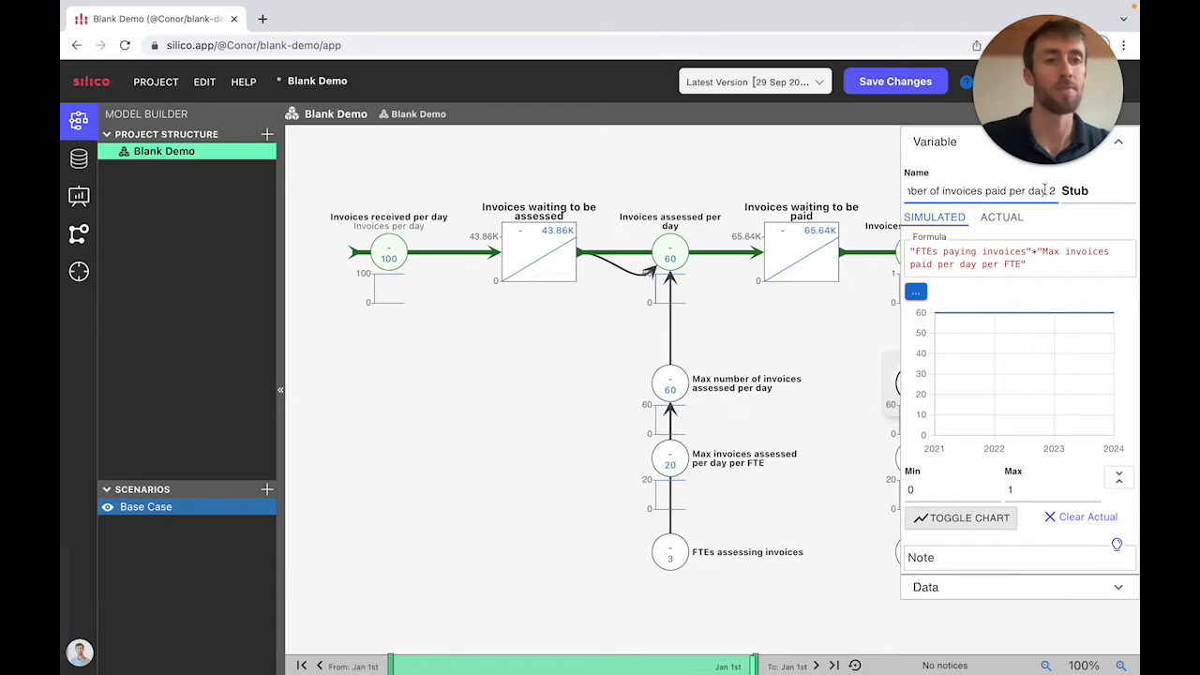
click(856, 336)
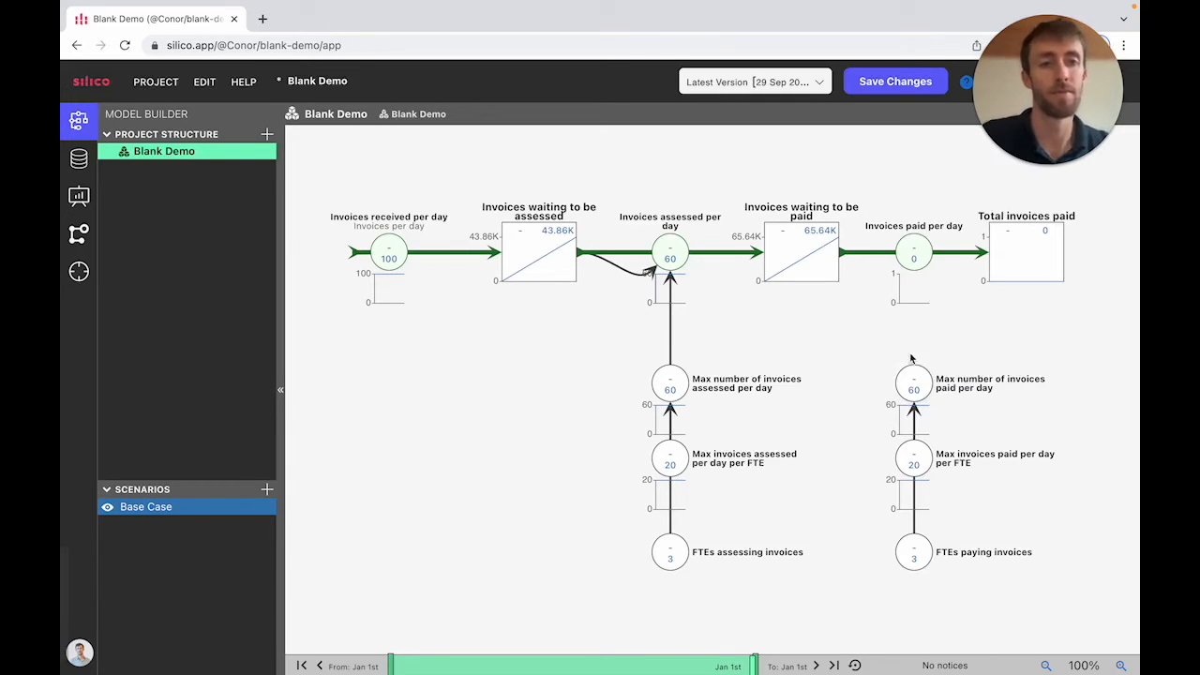
Link "Invoices waiting to be paid" and "Max number of invoices paid per day" into the "Invoices paid per day" flow, setting its formula to min() of both.
drag(916, 361, 904, 267)
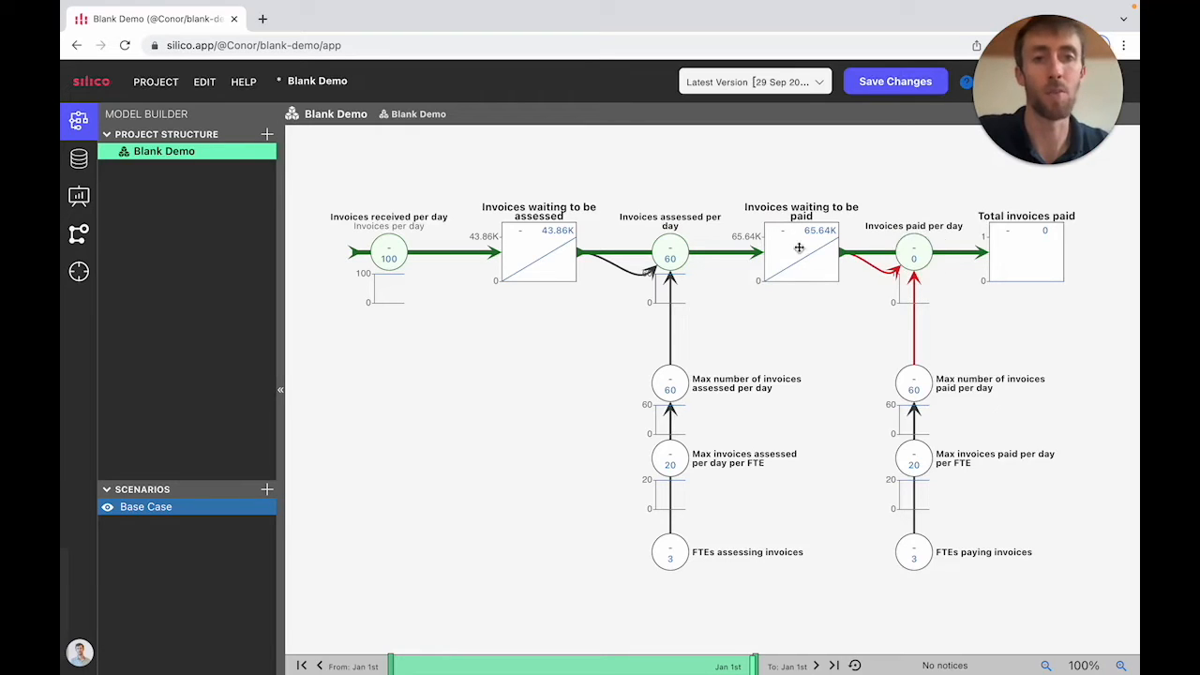
click(911, 255)
click(914, 249)
text(min()
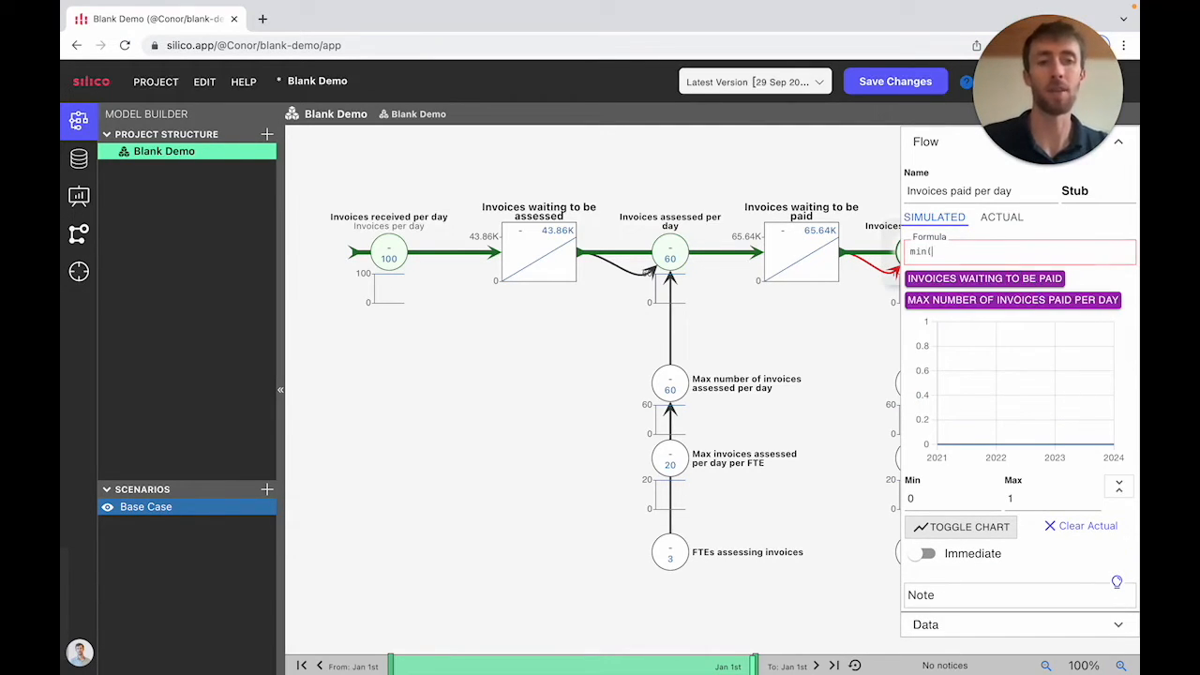
click(956, 278)
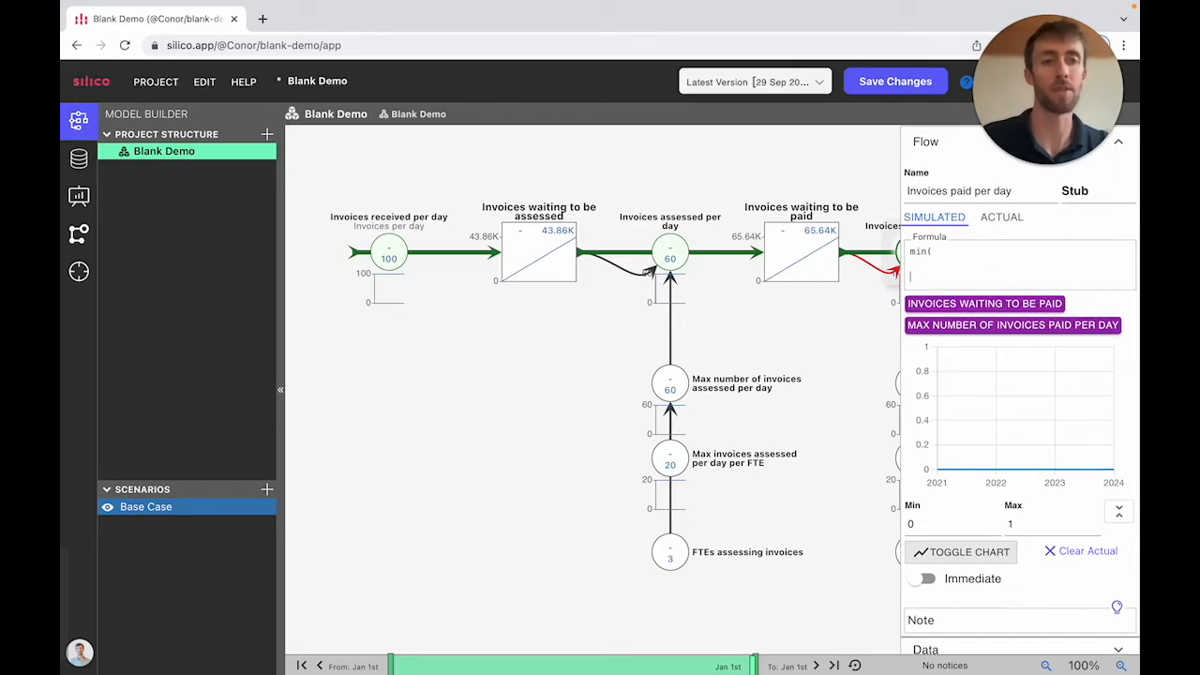
click(954, 304)
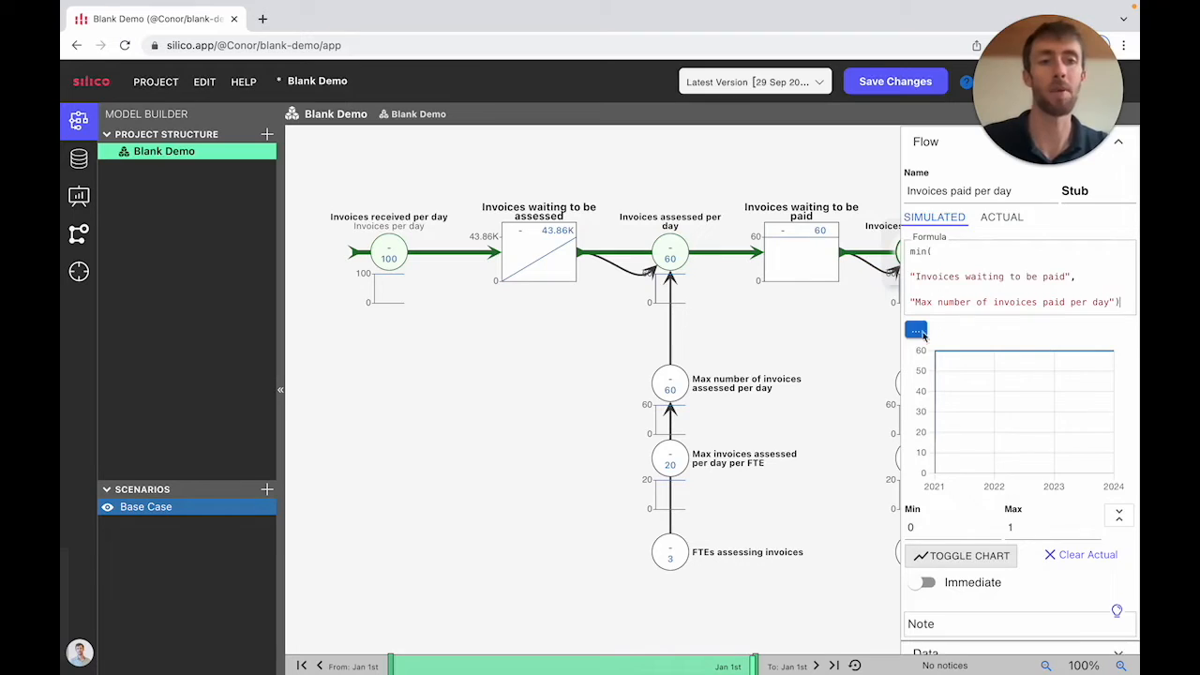
click(832, 339)
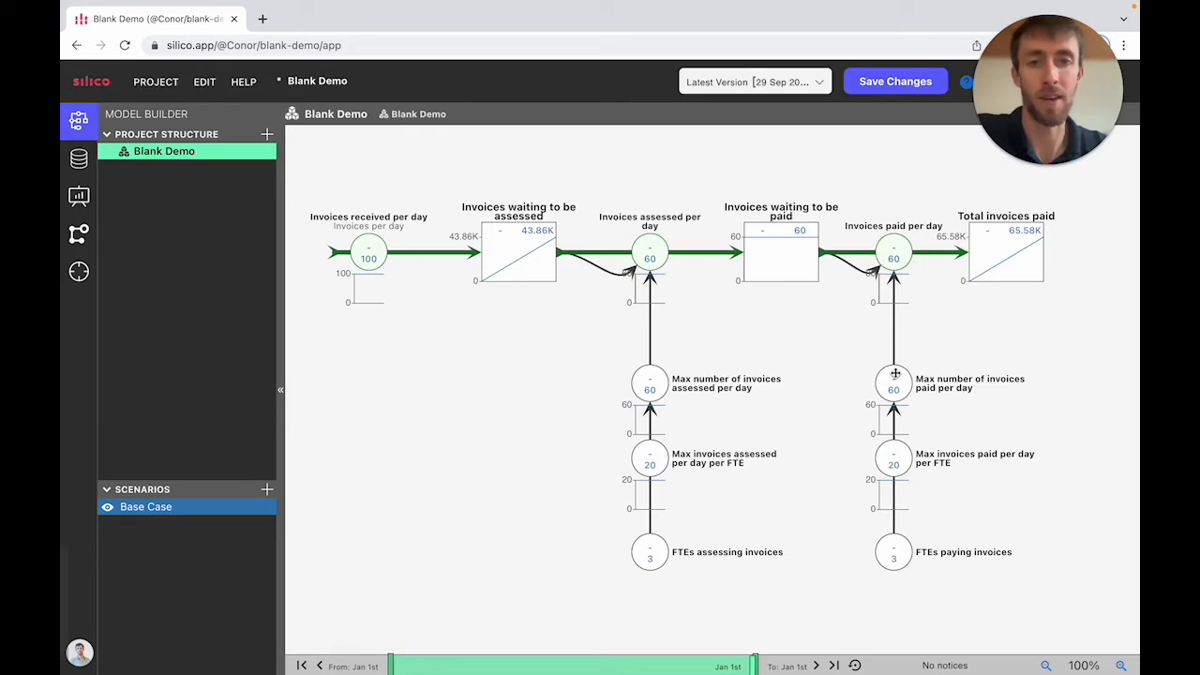
Set the formula of the "FTEs paying invoices" variable to 2.
click(895, 558)
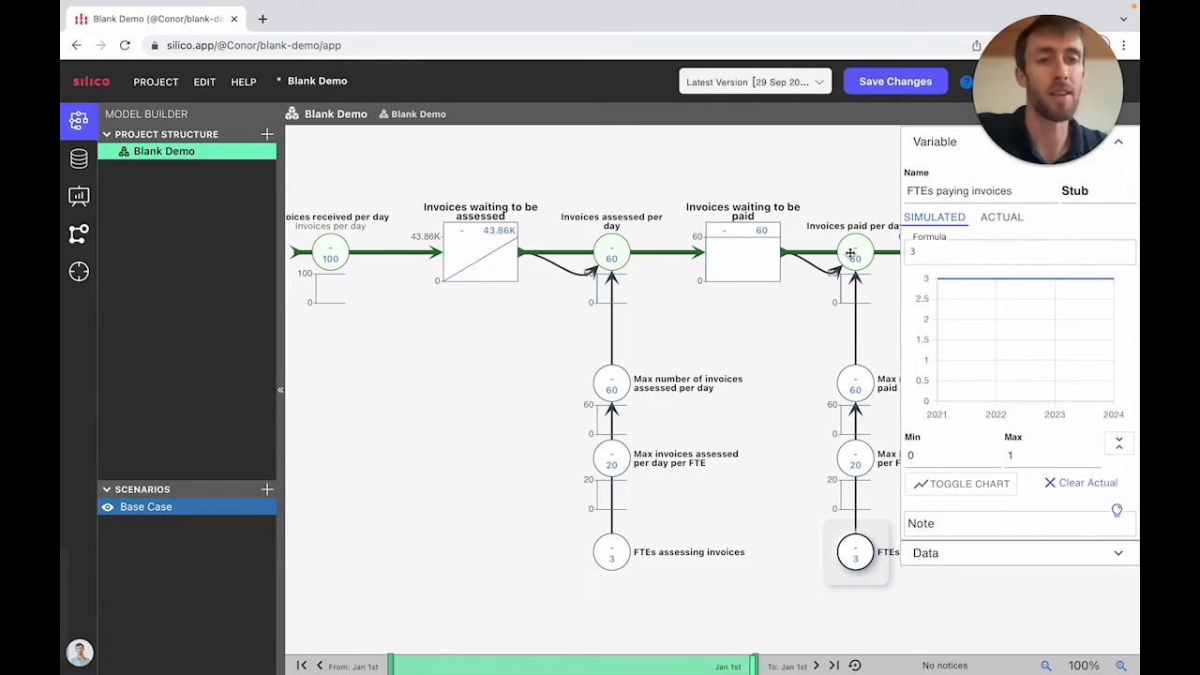
scroll(814, 330, right, 2)
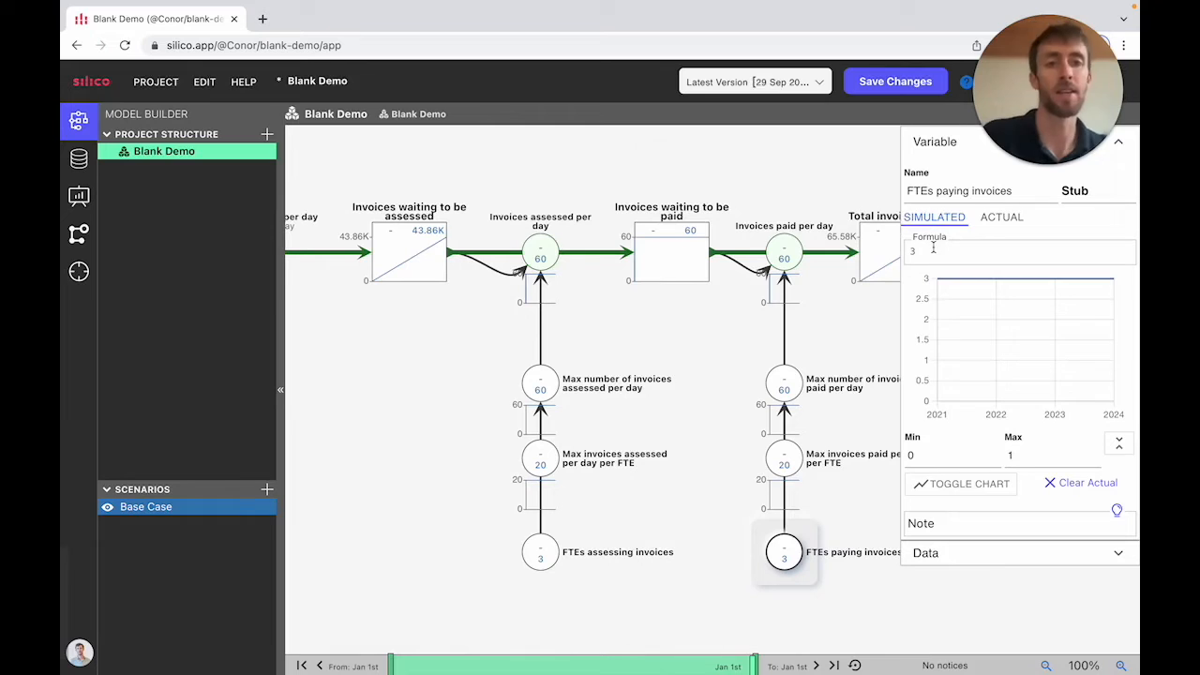
key(BackSpace)
text(2)
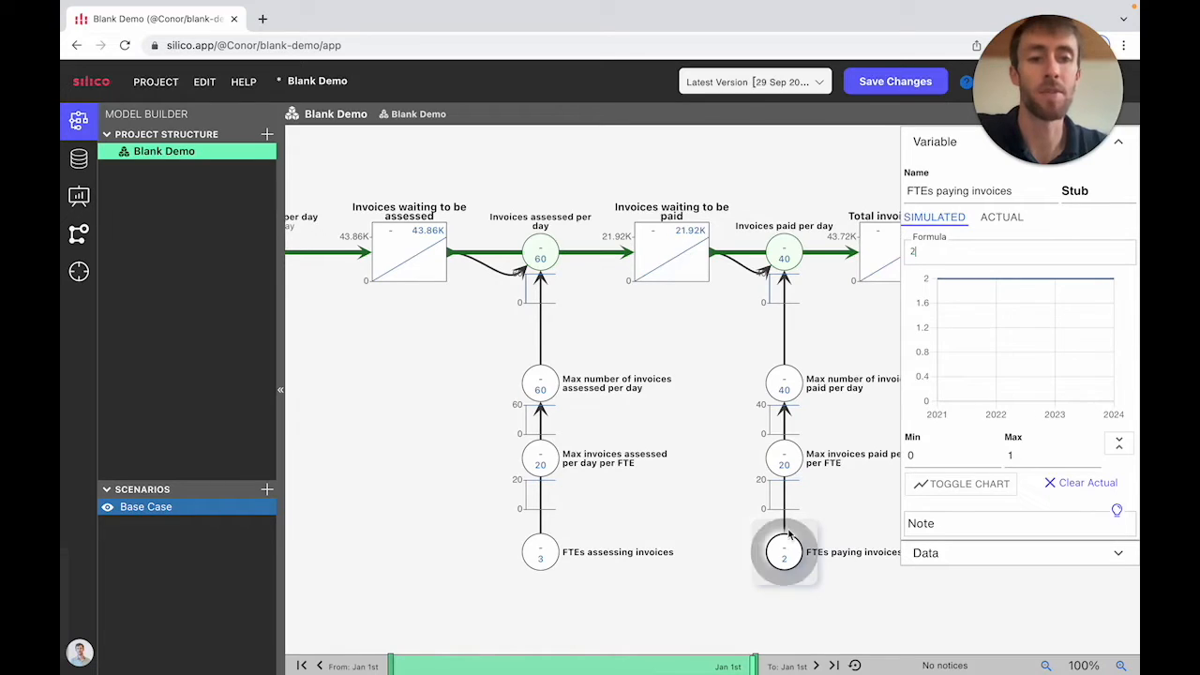
scroll(795, 380, right, 2)
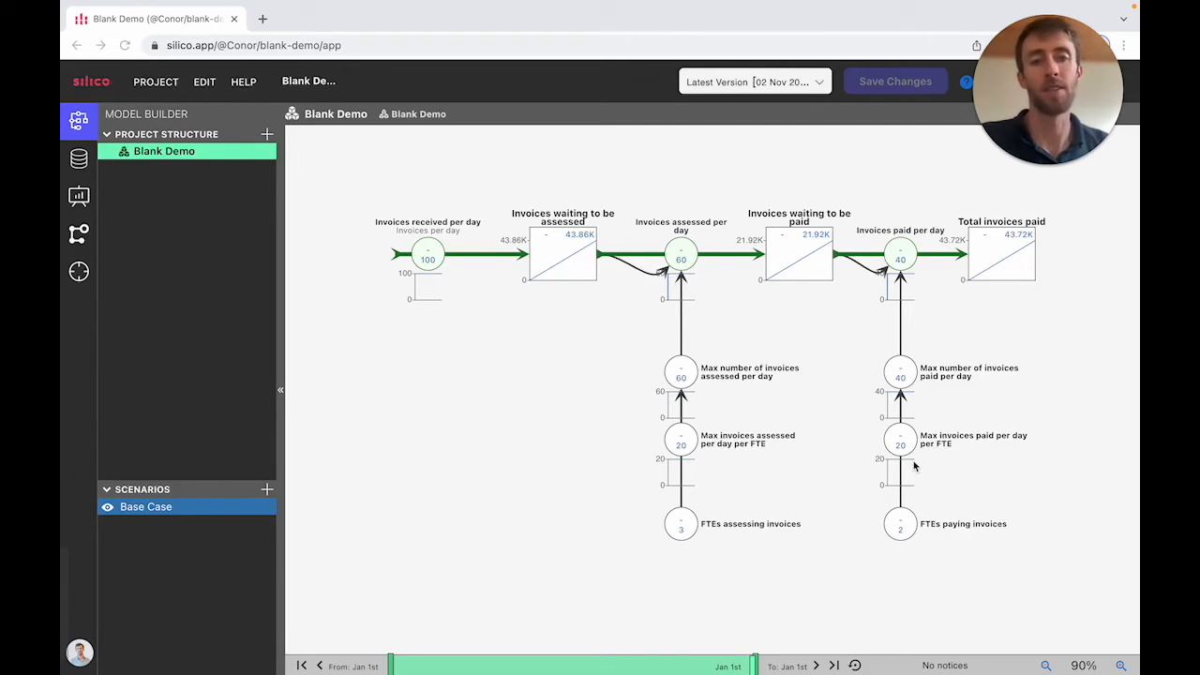
scroll(869, 408, right, 1)
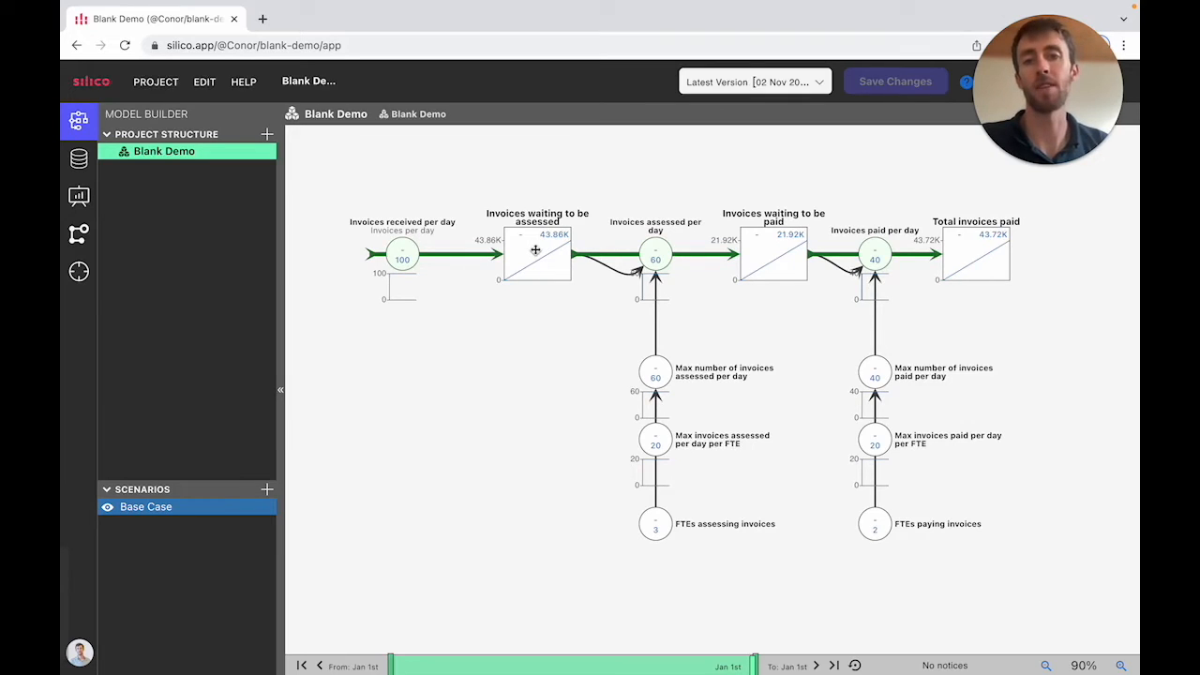
scroll(535, 249, right, 1)
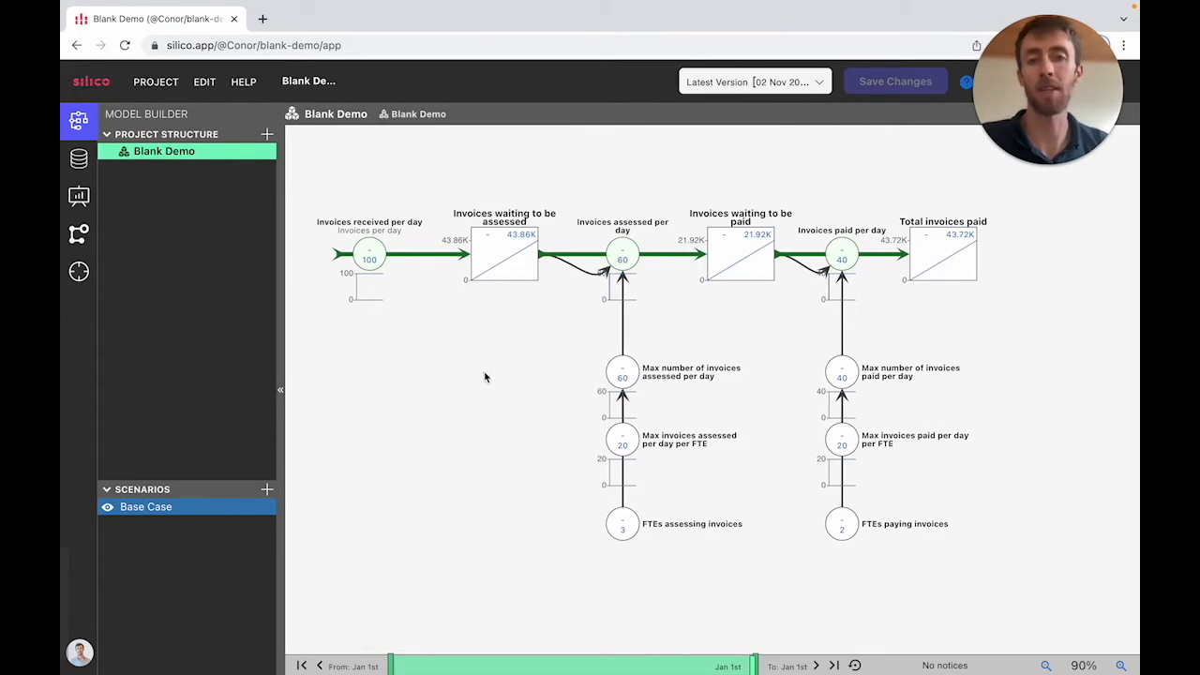
scroll(487, 377, left, 3)
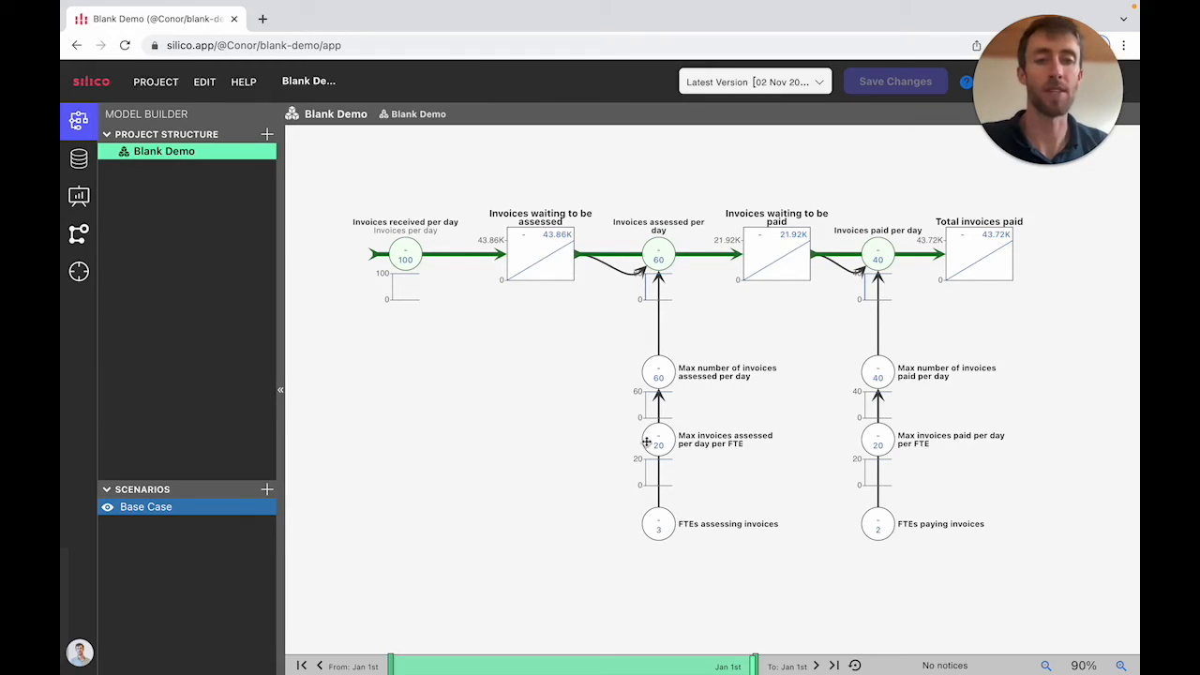
Add a new scenario alongside the Base Case and name it "More FTEs".
click(267, 490)
click(228, 514)
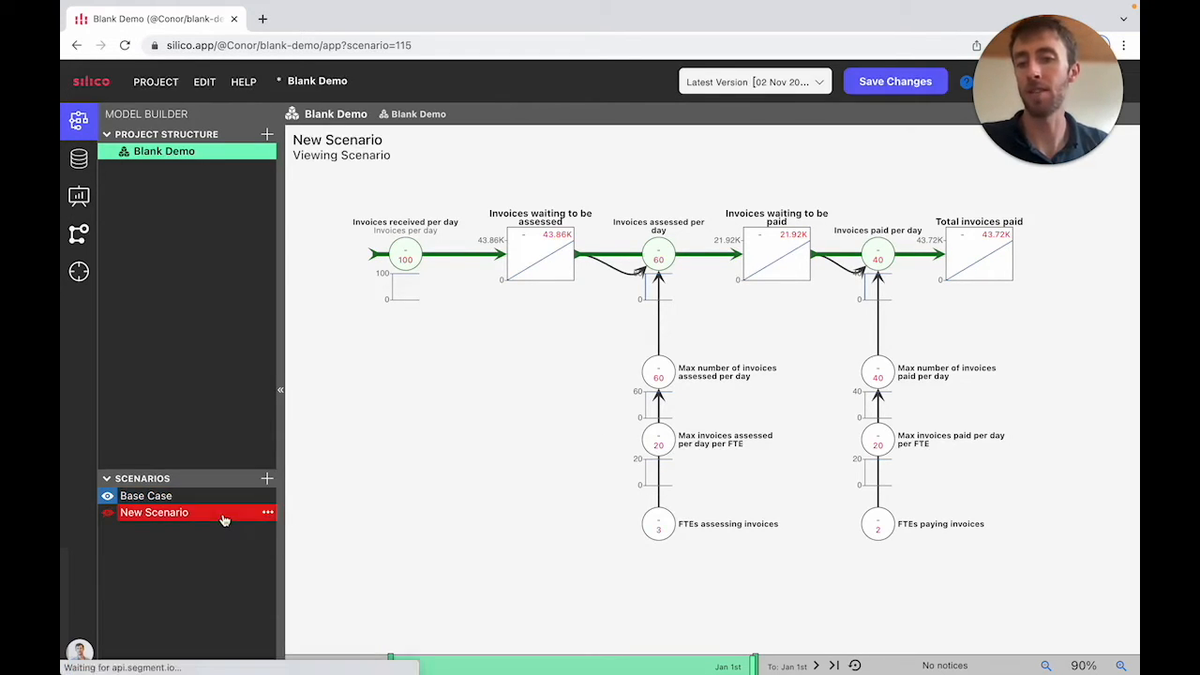
click(278, 520)
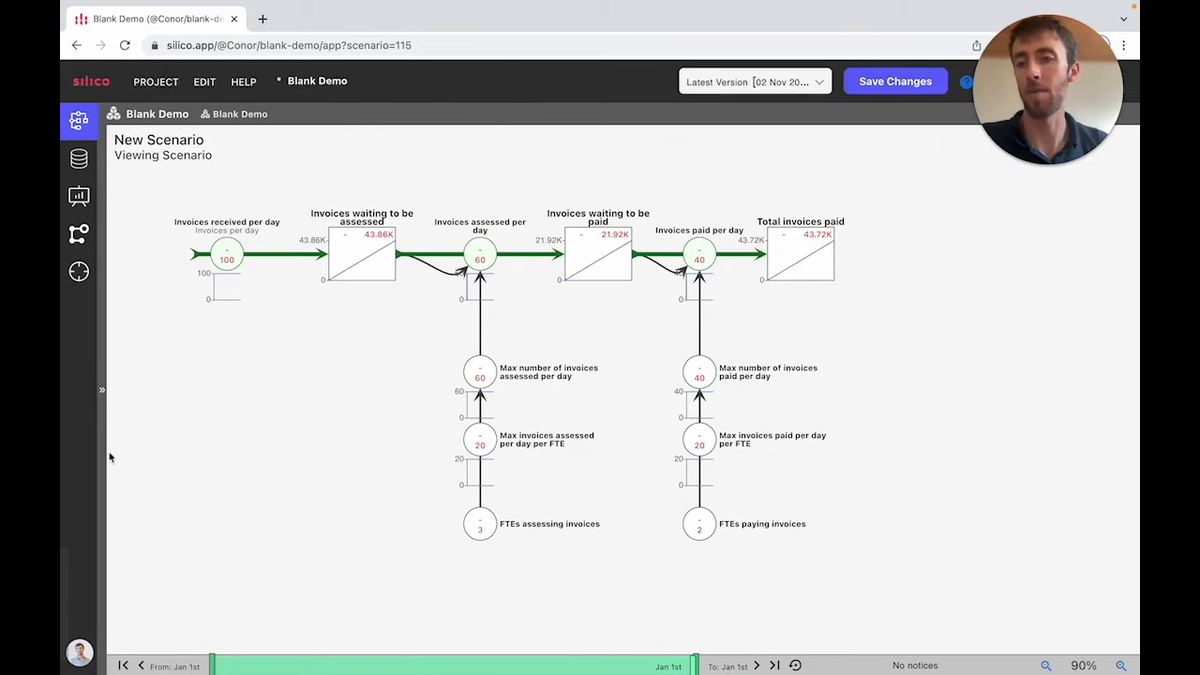
click(106, 390)
click(268, 512)
click(270, 532)
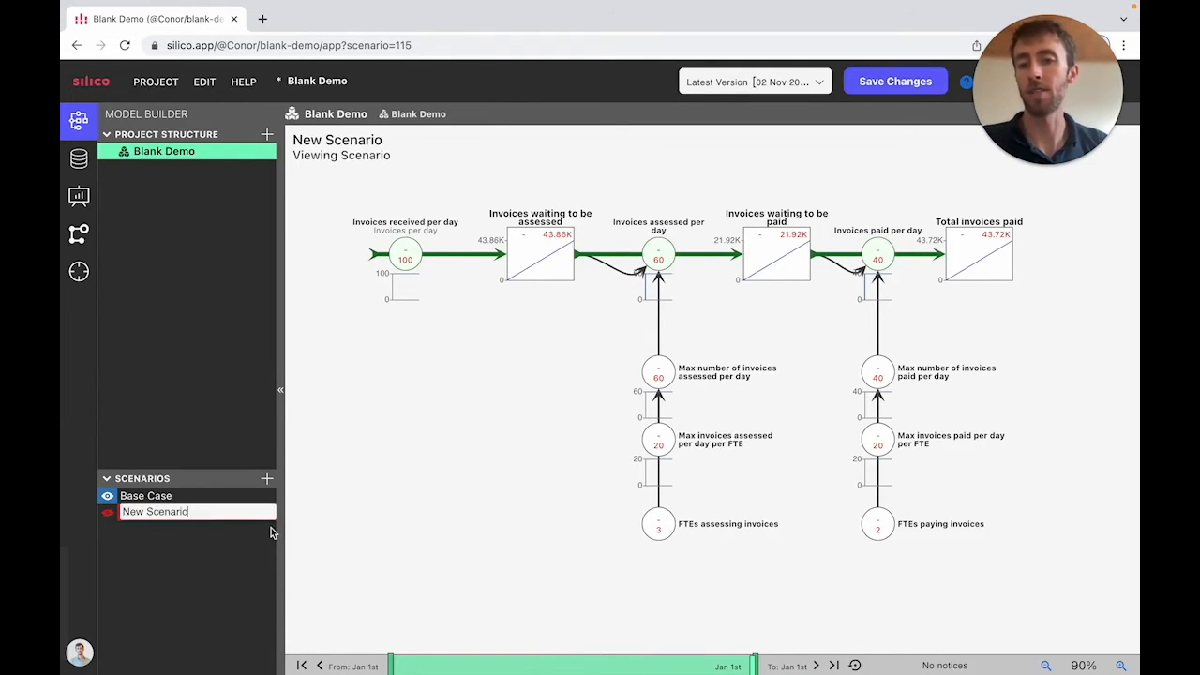
triple_click(214, 515)
text(More FTEs)
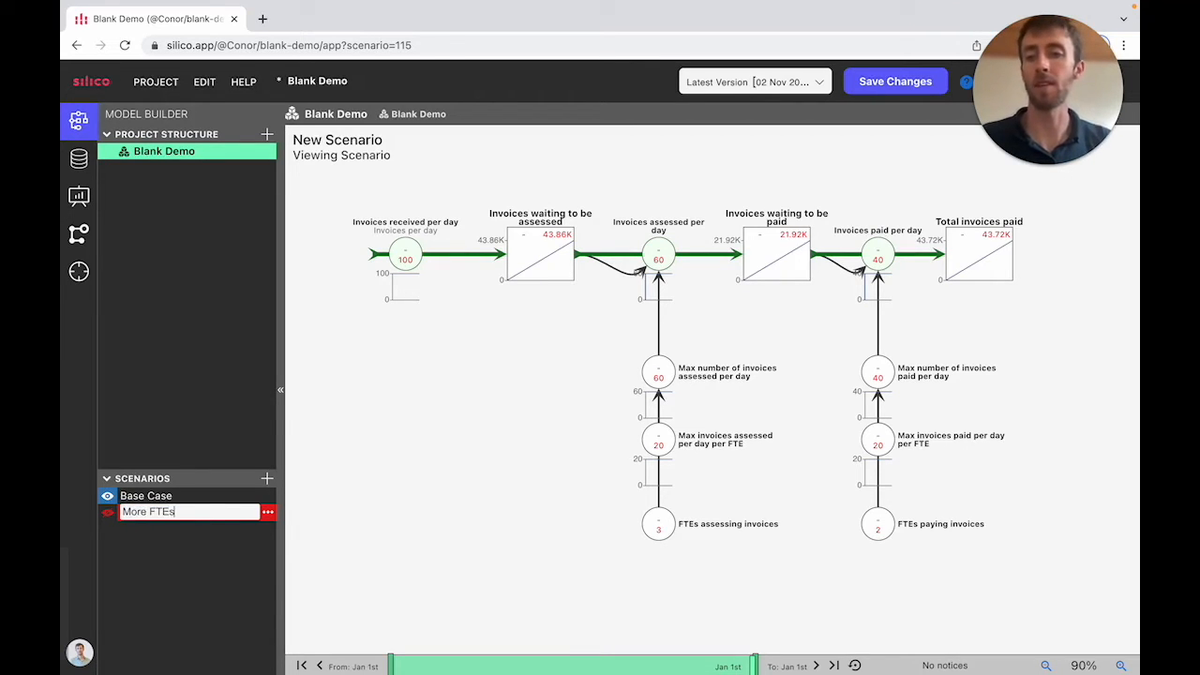
key(Return)
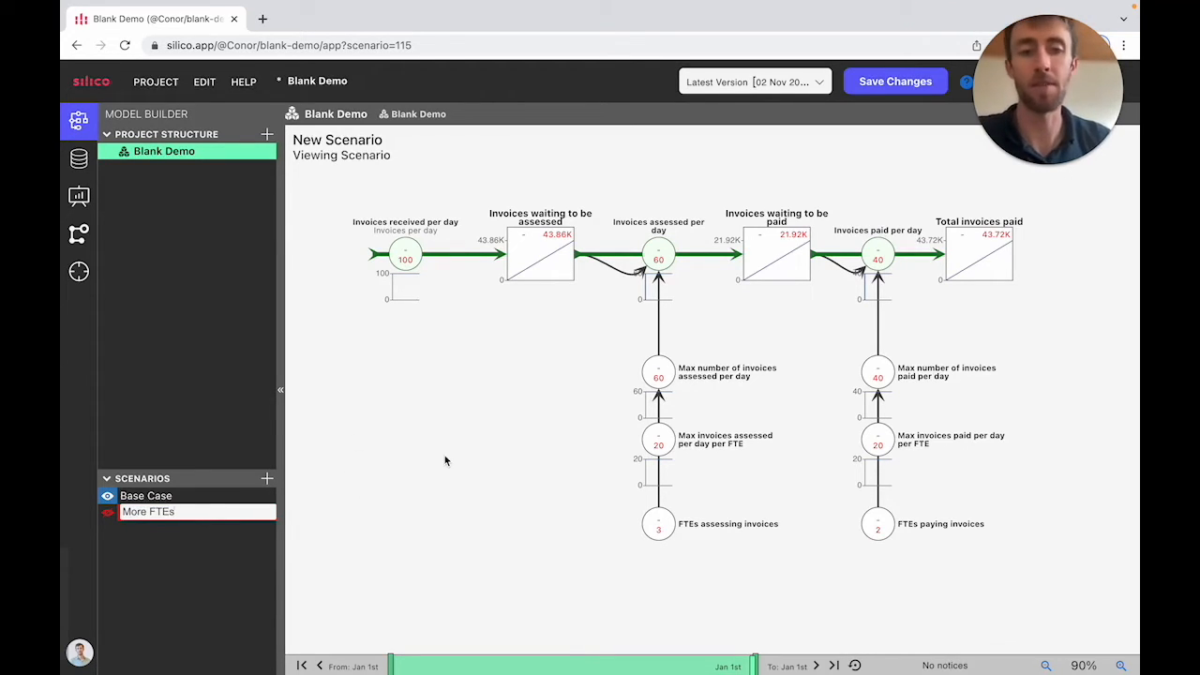
Set the formula of the "FTEs assessing invoices" variable to 5 in the "More FTEs" scenario.
scroll(512, 479, left, 1)
click(675, 527)
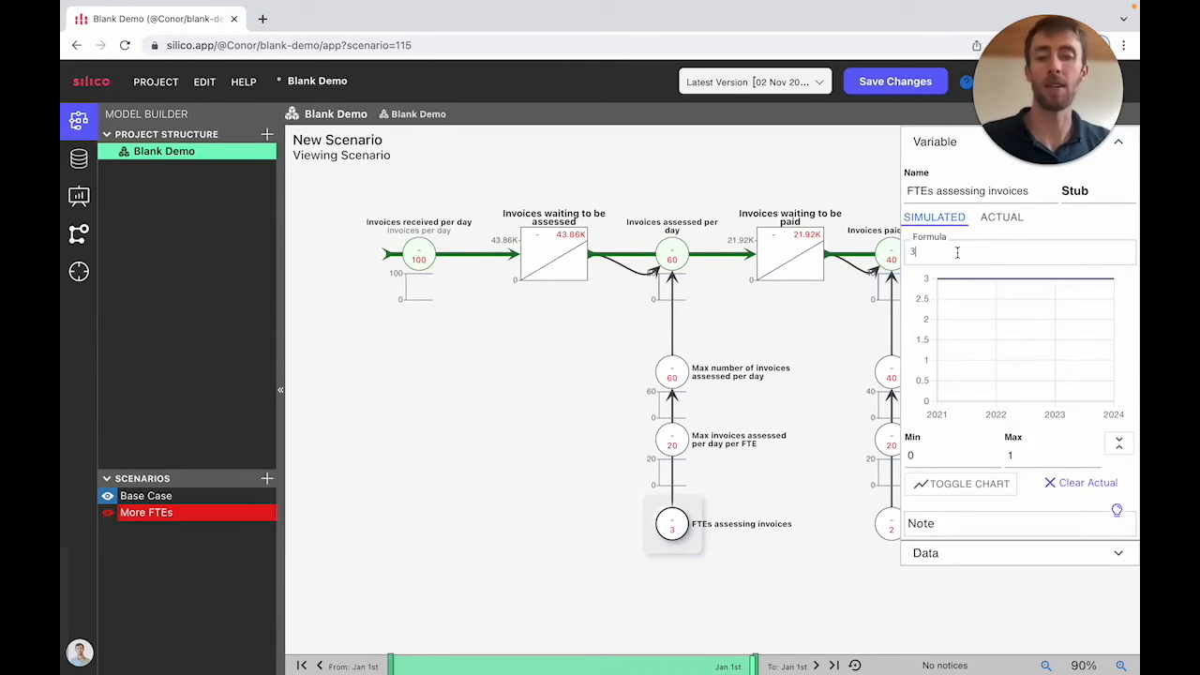
key(BackSpace)
text(5)
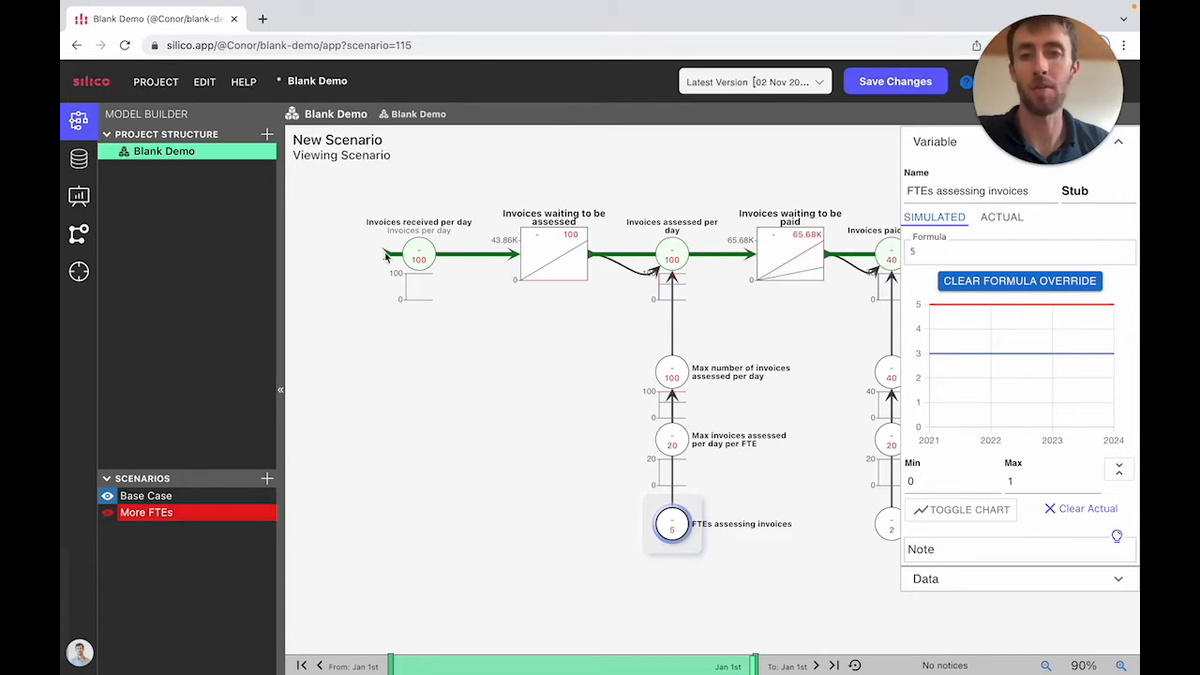
Examine how the additional assessing FTEs affect the invoice backlogs, daily flows and total invoices paid compared with the Base Case.
scroll(660, 377, right, 1)
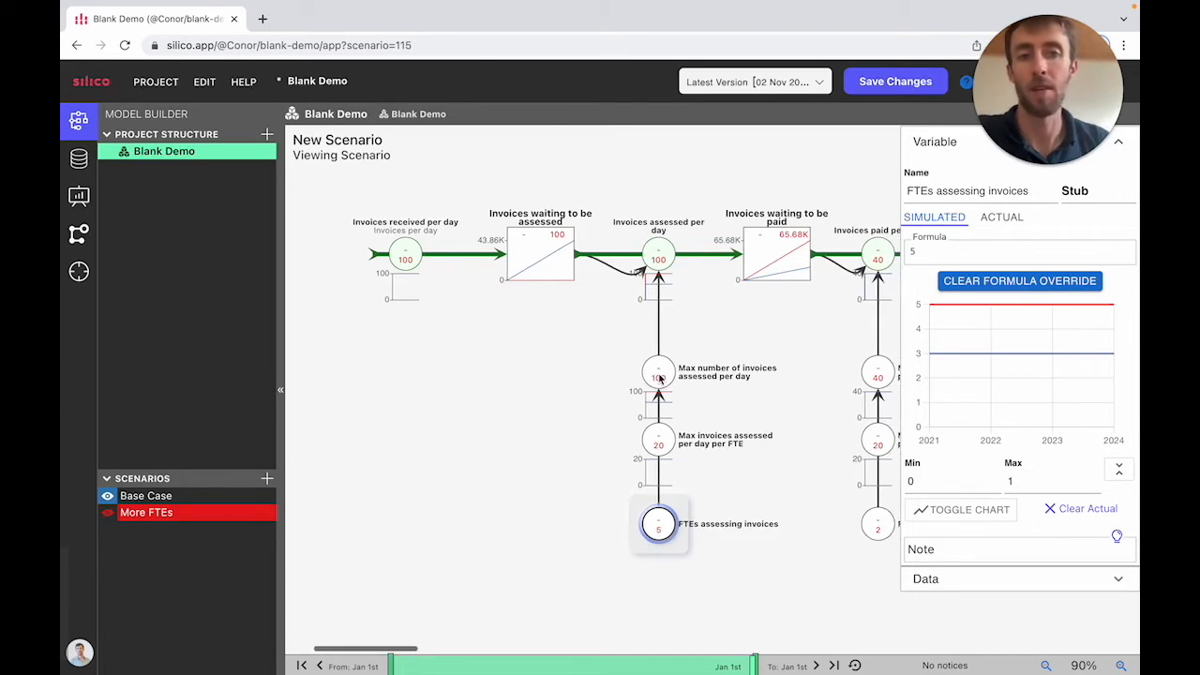
scroll(660, 378, right, 4)
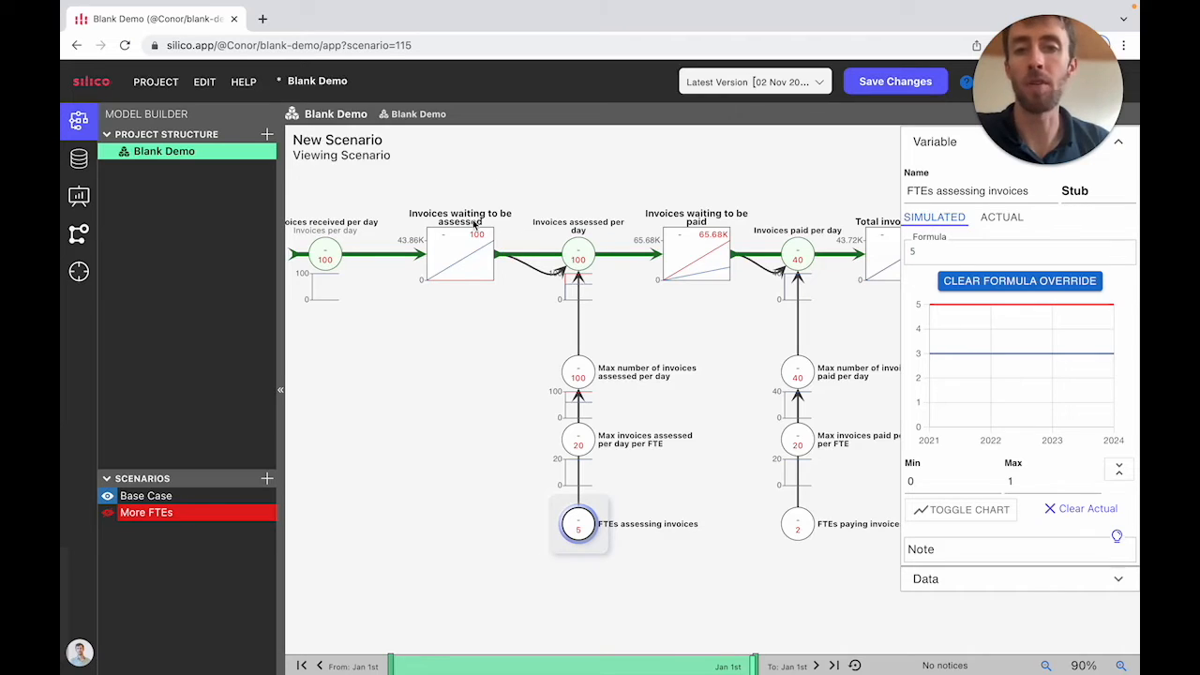
scroll(475, 226, left, 3)
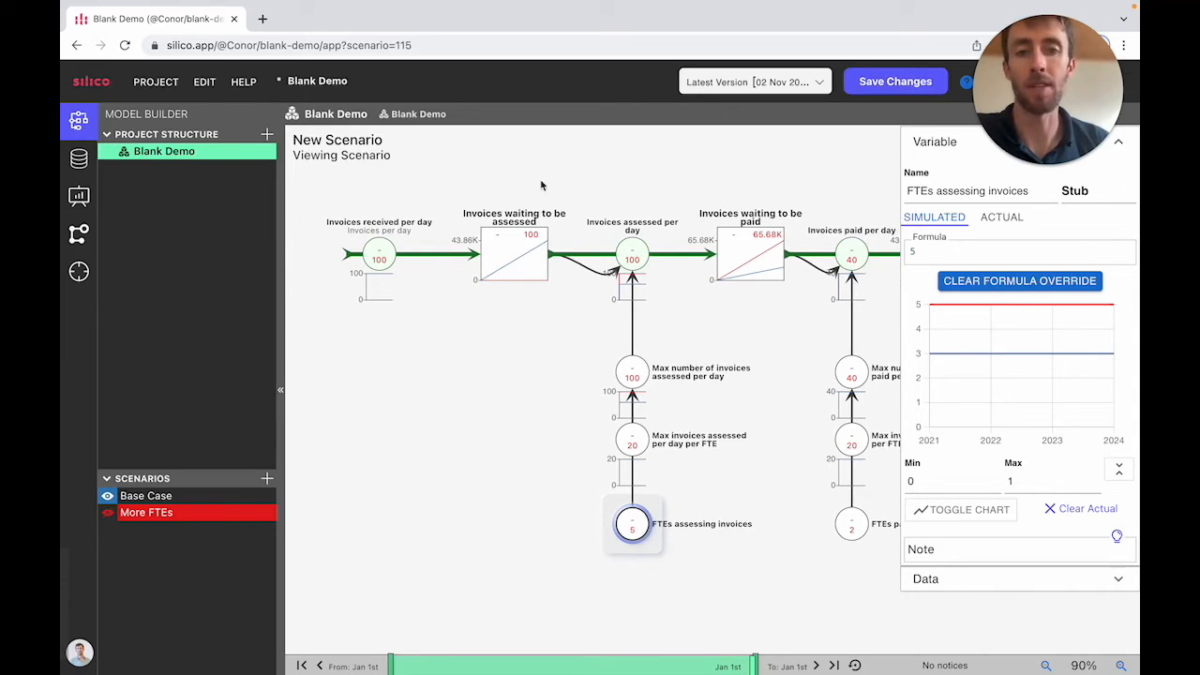
scroll(698, 298, right, 1)
scroll(697, 298, right, 5)
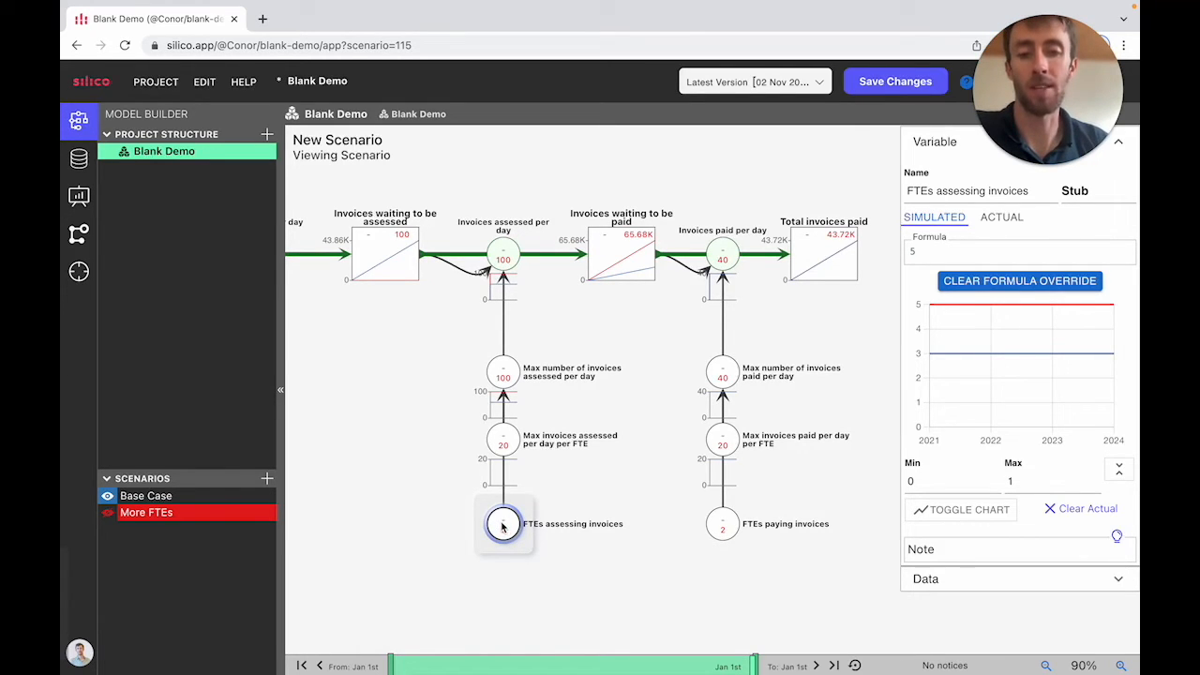
scroll(501, 527, left, 1)
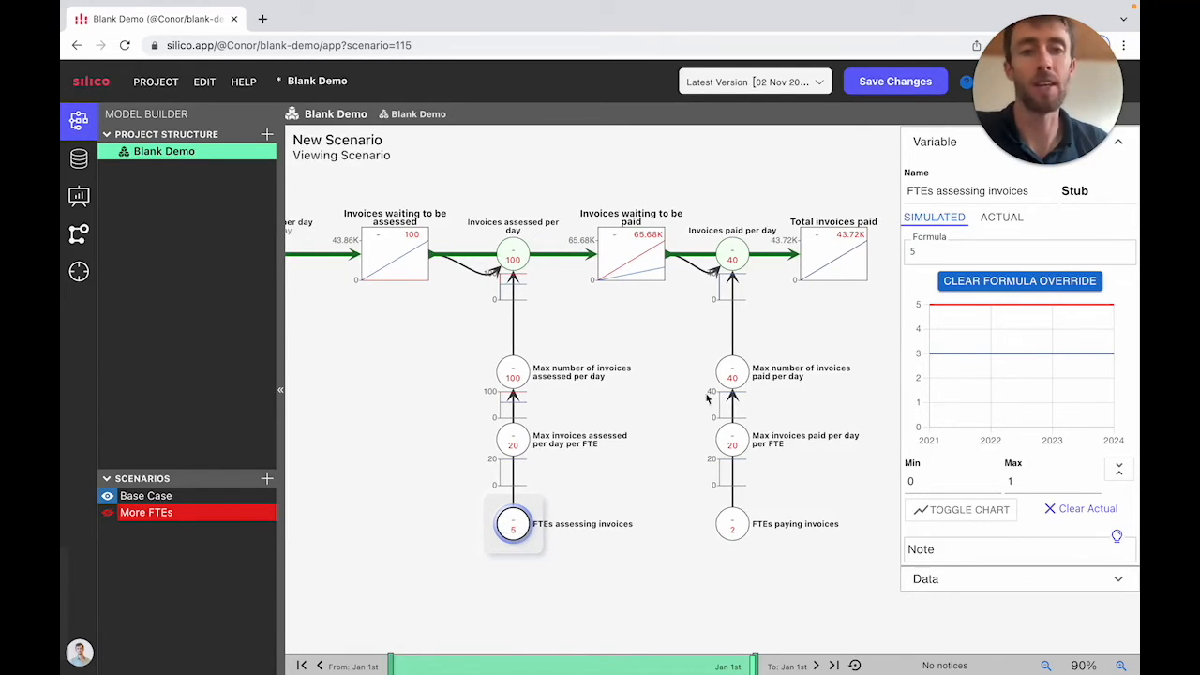
scroll(727, 381, right, 1)
scroll(822, 249, right, 2)
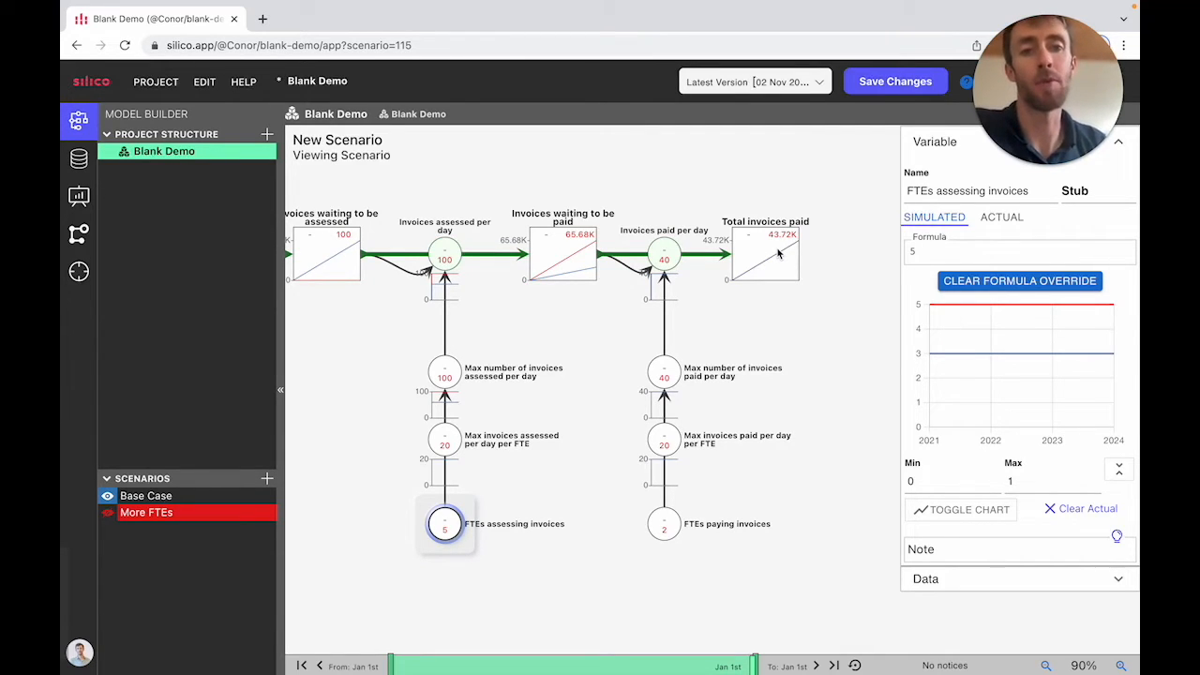
scroll(778, 253, left, 2)
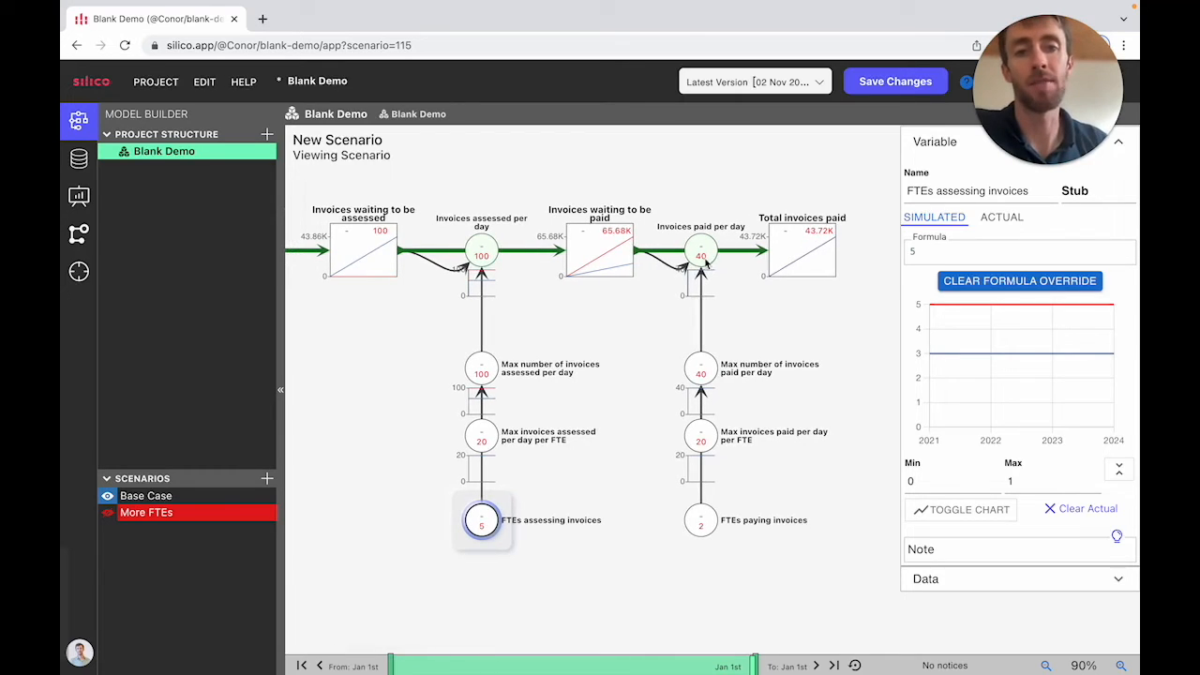
Set the formula of the "FTEs paying invoices" variable to 3 in the "More FTEs" scenario.
scroll(400, 267, left, 2)
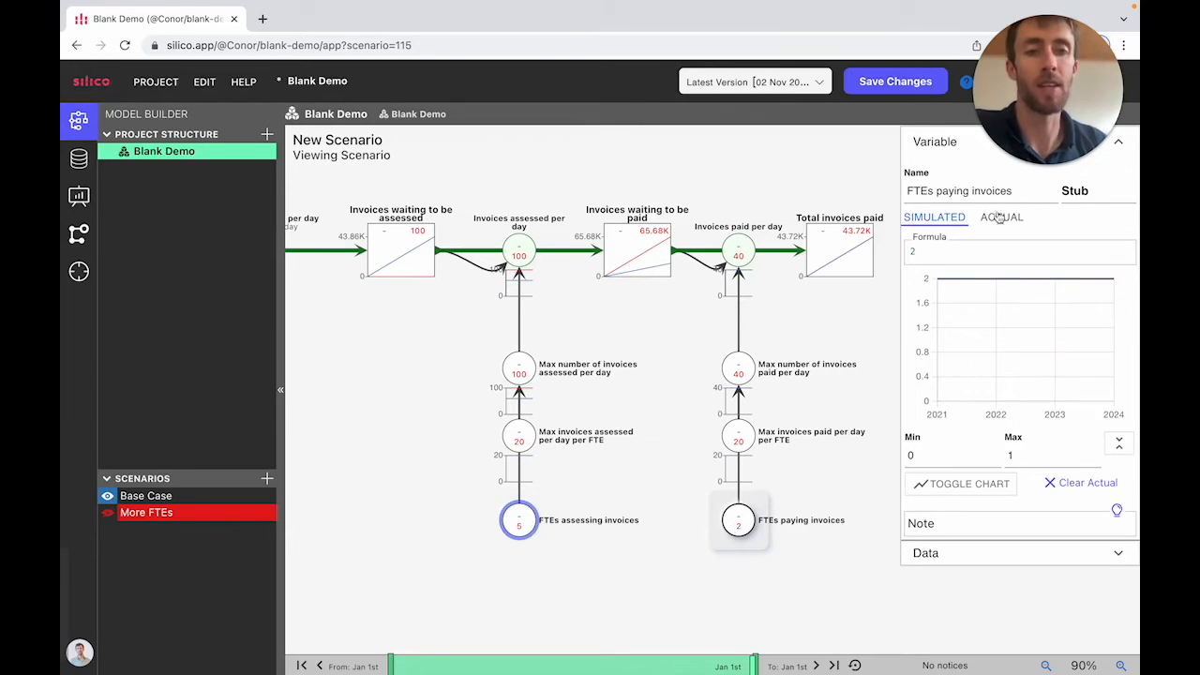
key(BackSpace)
text(3)
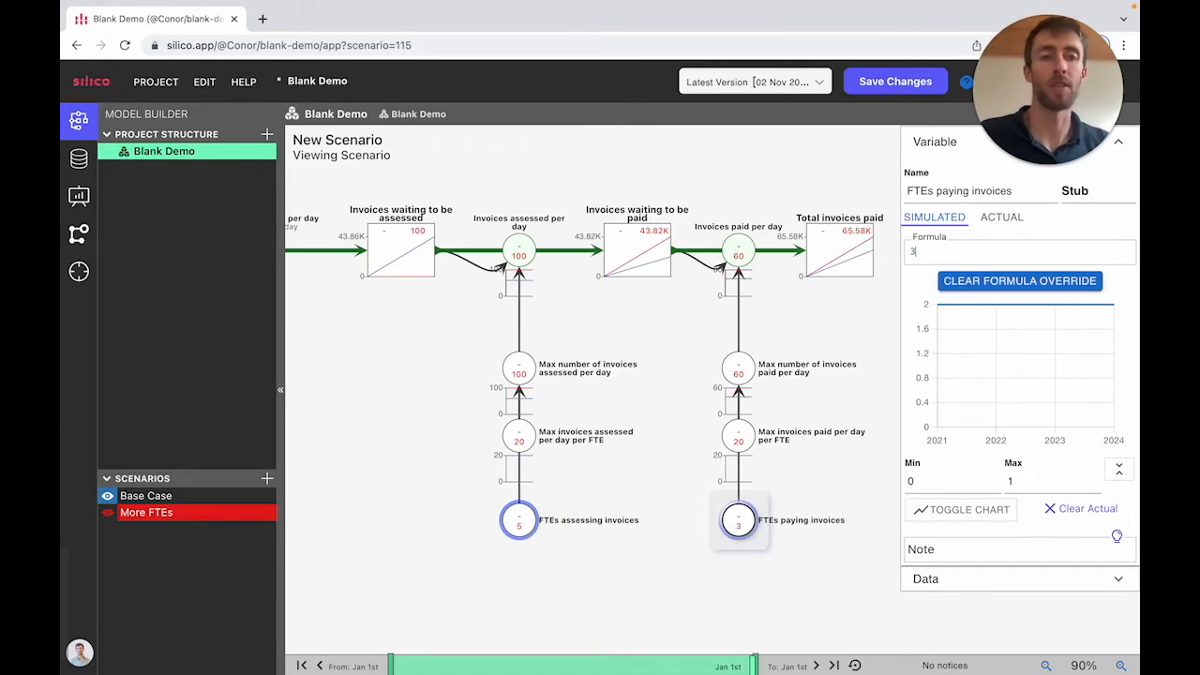
scroll(828, 302, right, 2)
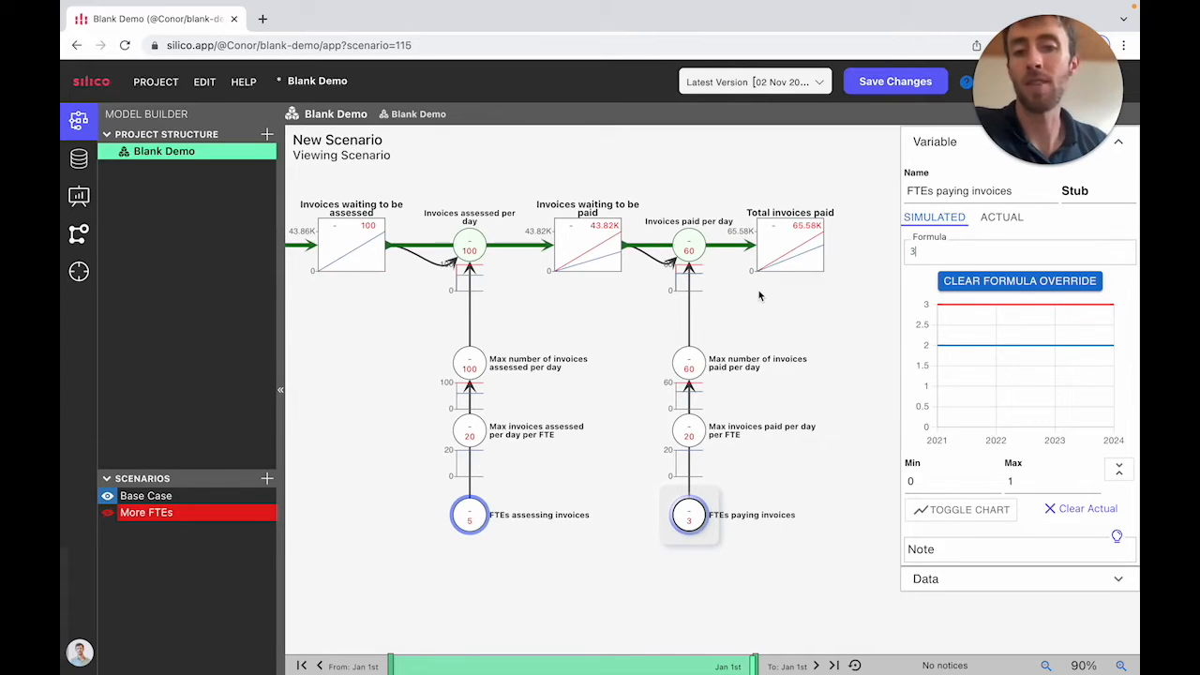
Return the "FTEs paying invoices" formula to 2 in the "More FTEs" scenario.
scroll(760, 296, left, 1)
key(BackSpace)
text(2)
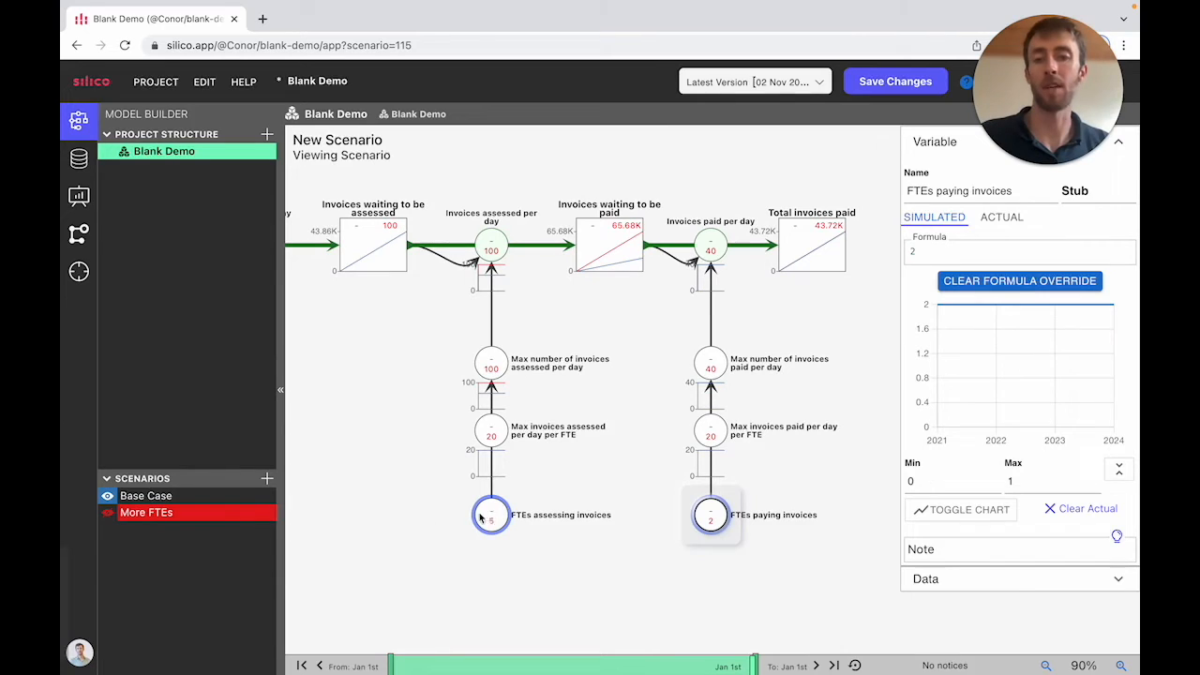
Switch to the Base Case and delete the "More FTEs" scenario.
click(164, 498)
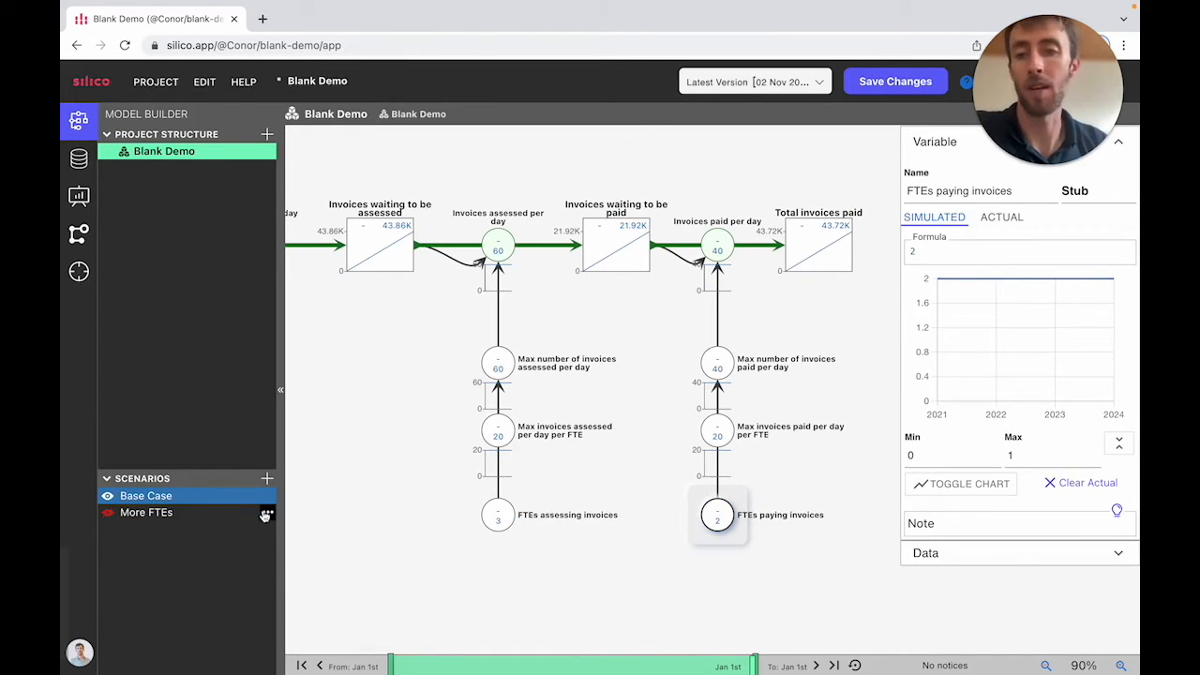
click(267, 513)
click(281, 573)
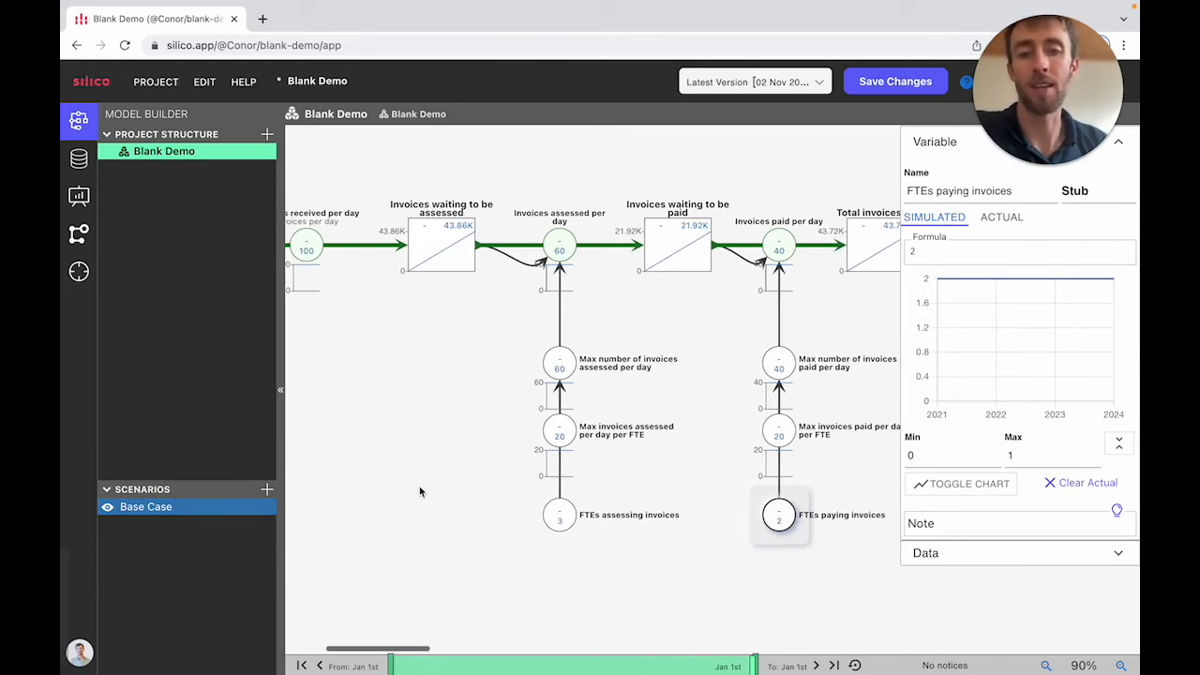
click(851, 314)
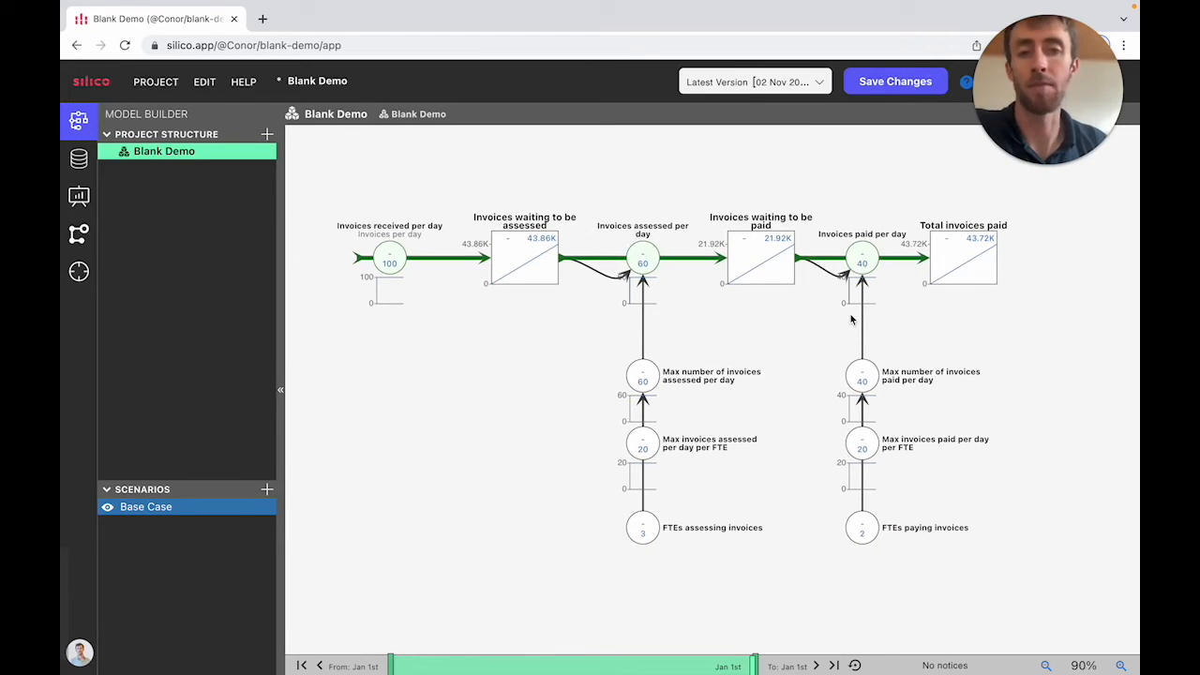
Create a new optimisation named "FTE Allocation".
click(79, 272)
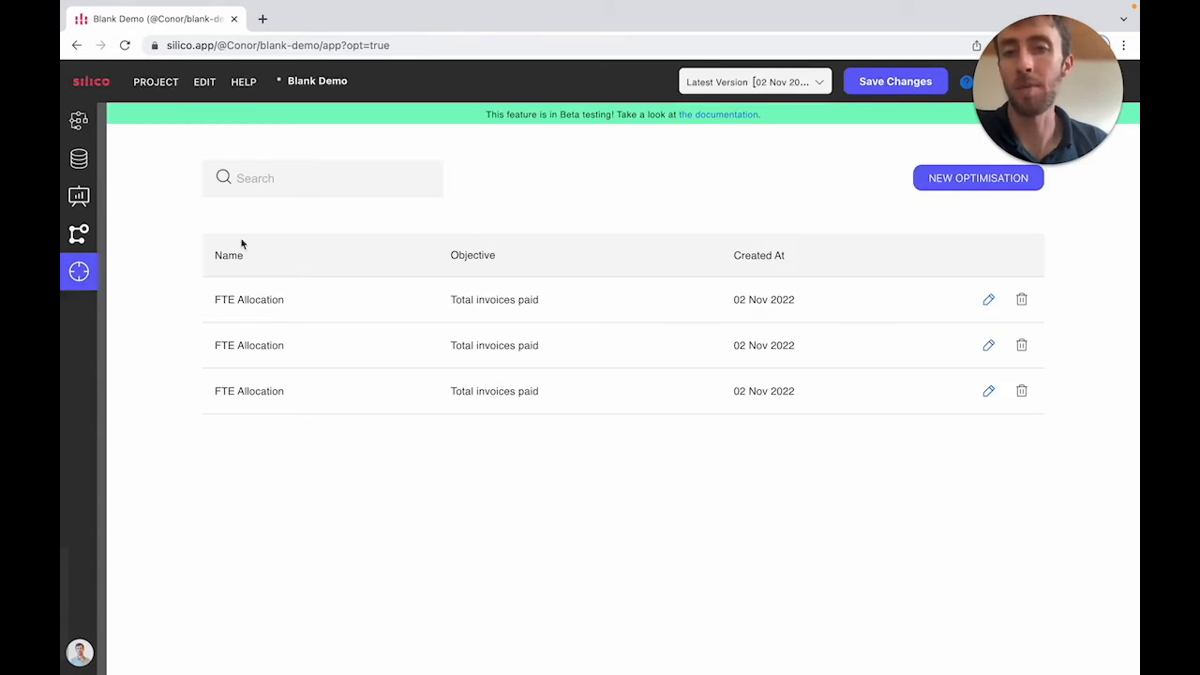
click(951, 179)
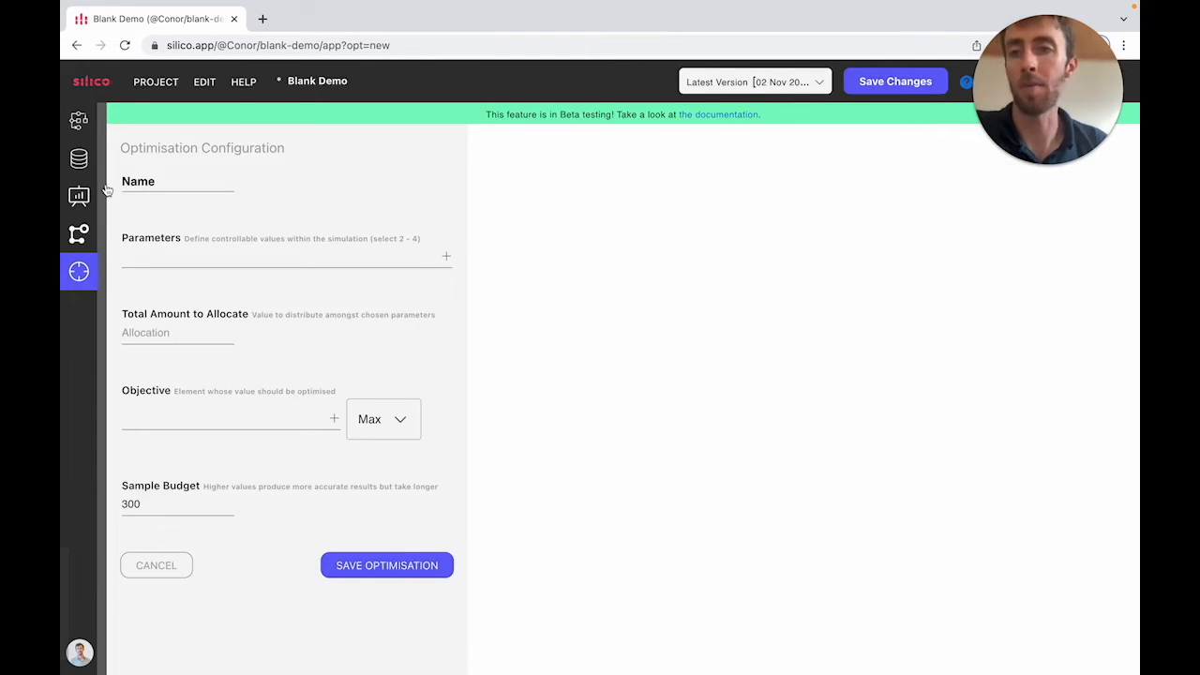
click(141, 179)
click(188, 215)
Add "FTEs assessing invoices" and "FTEs paying invoices" as the parameters of the optimisation.
click(178, 258)
text(FTEs)
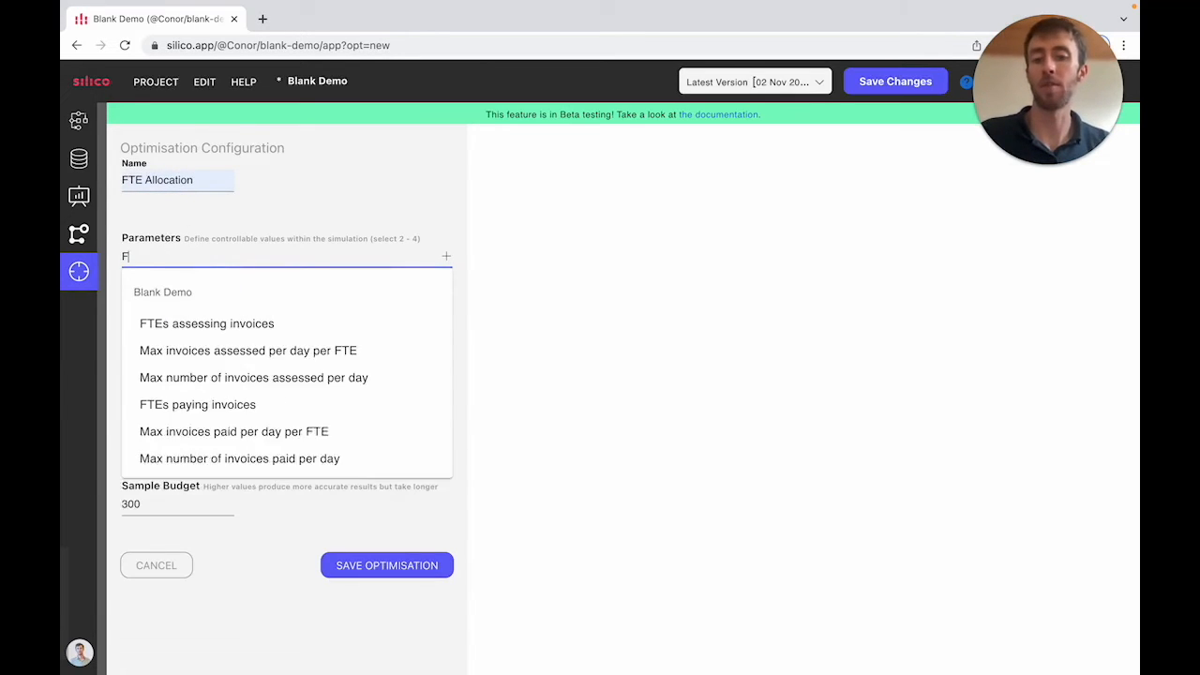
click(186, 322)
click(163, 282)
text(FTEs)
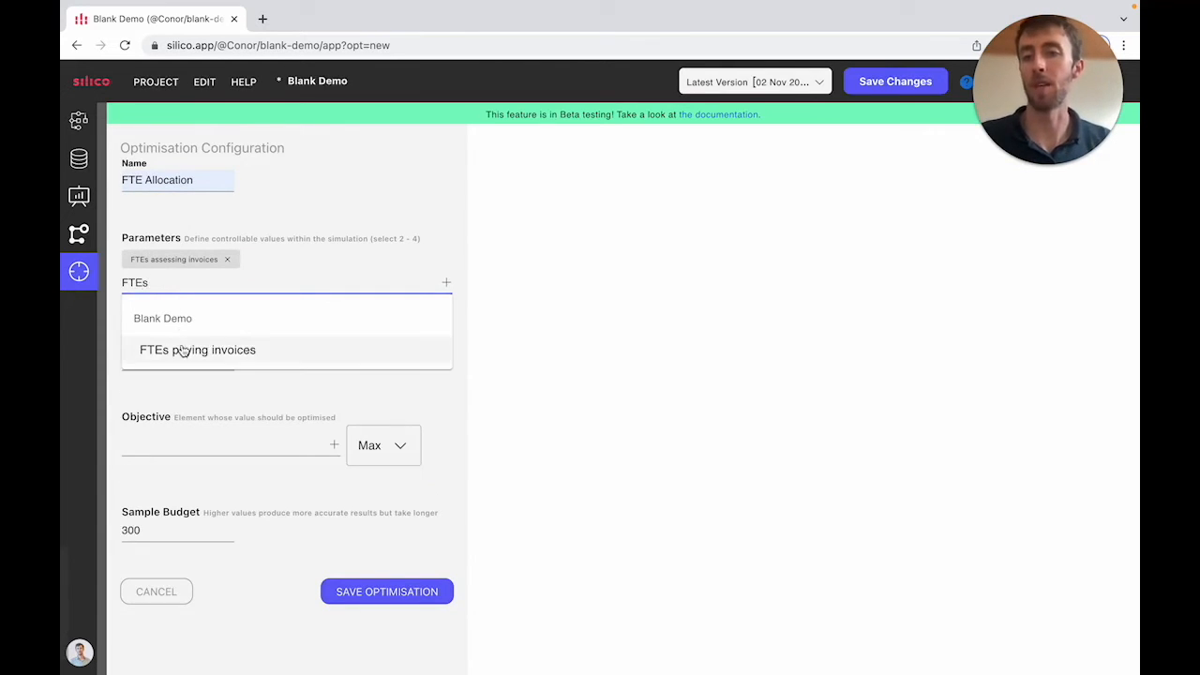
click(183, 349)
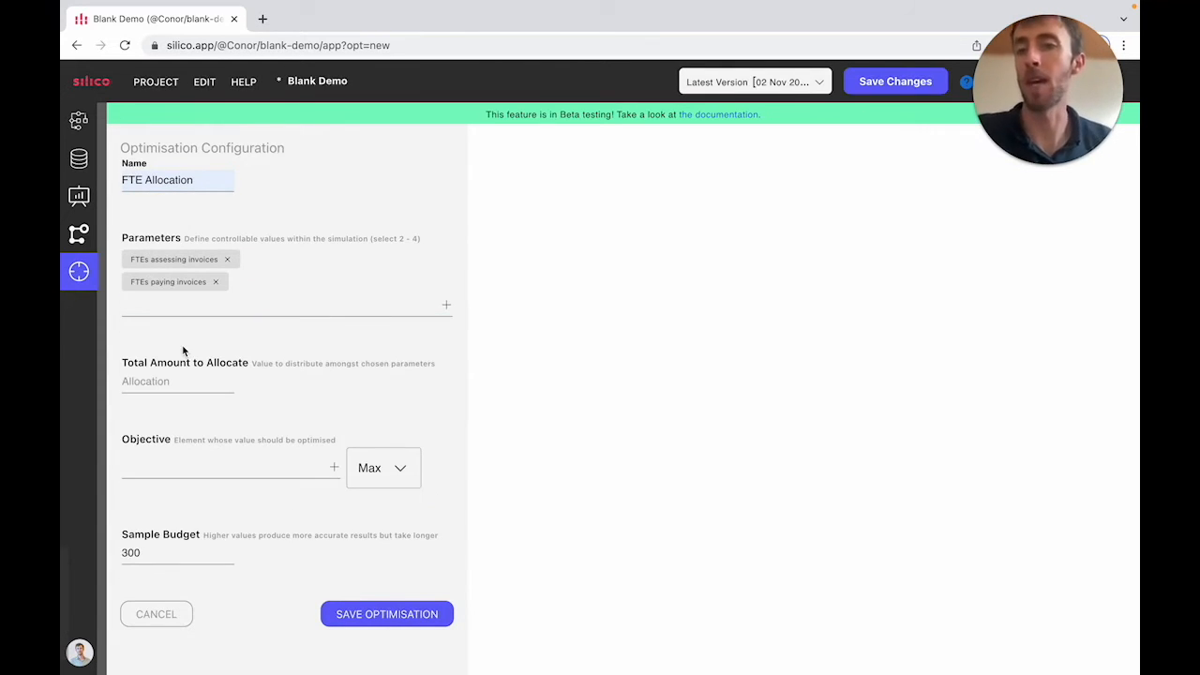
Set the total amount to allocate to 5 and choose "Total invoices paid" as the objective to maximise.
click(162, 375)
text(5)
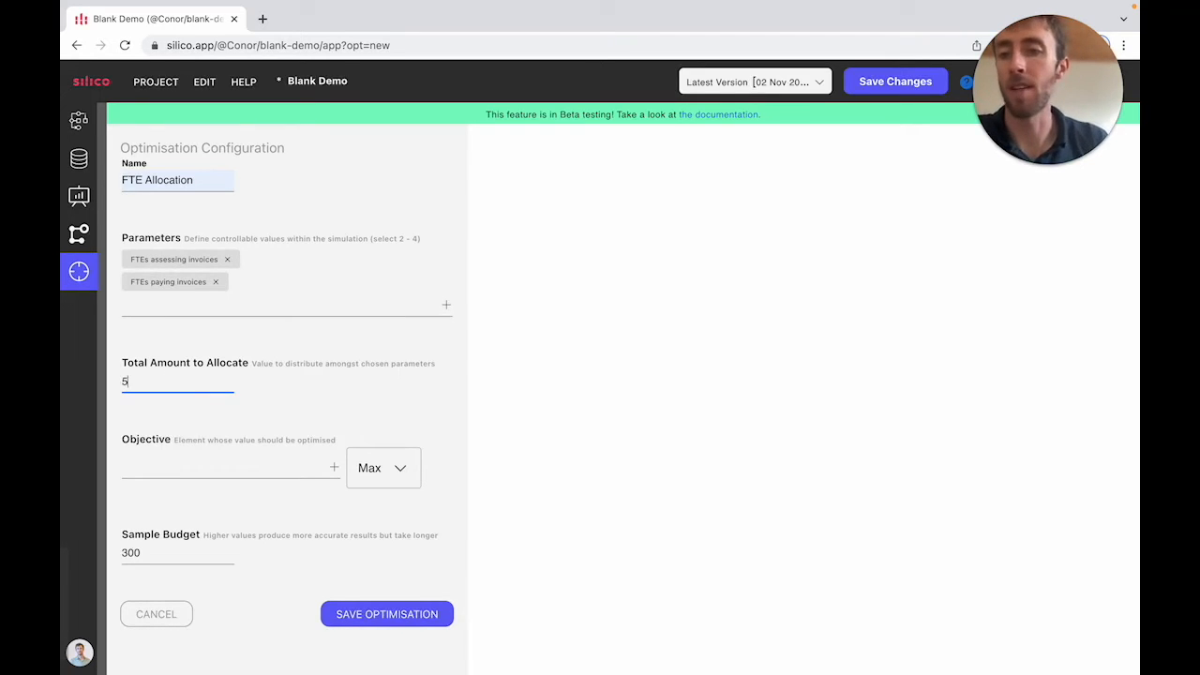
click(199, 472)
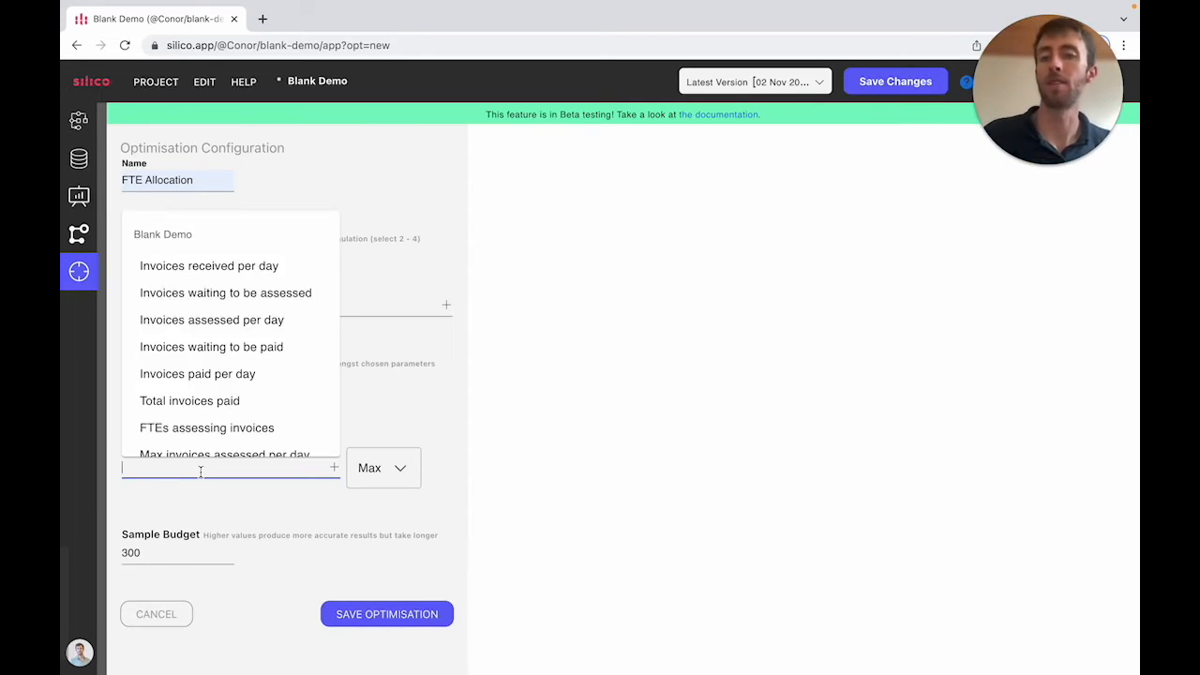
text(Total)
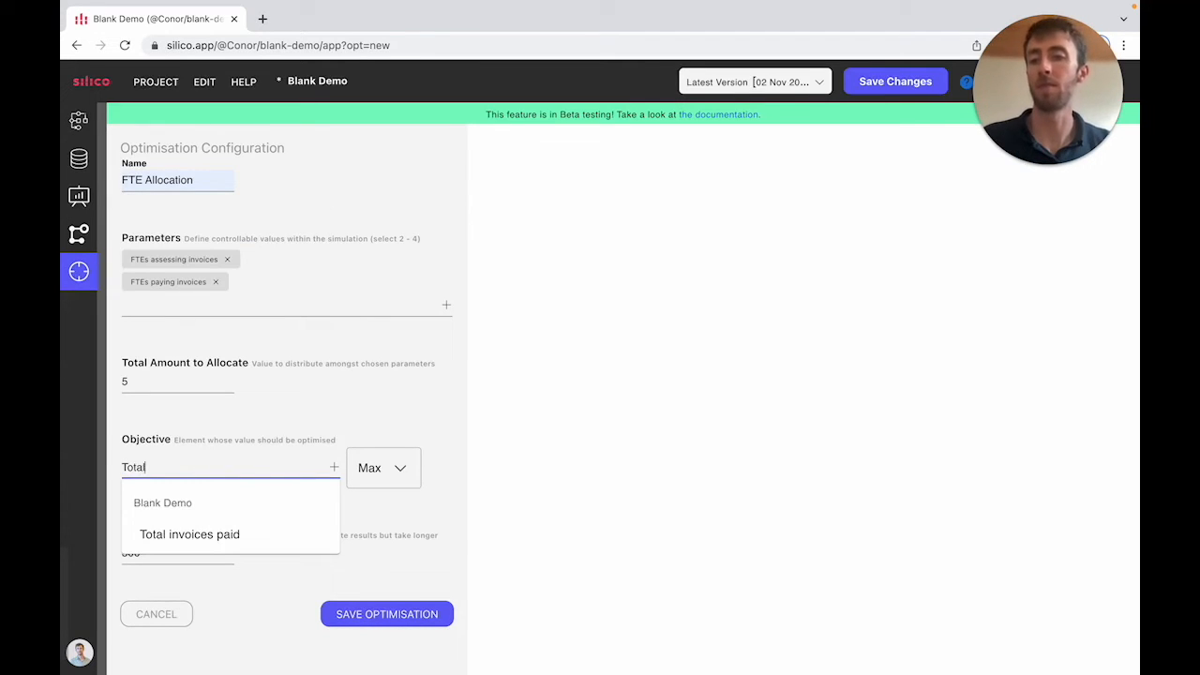
click(230, 537)
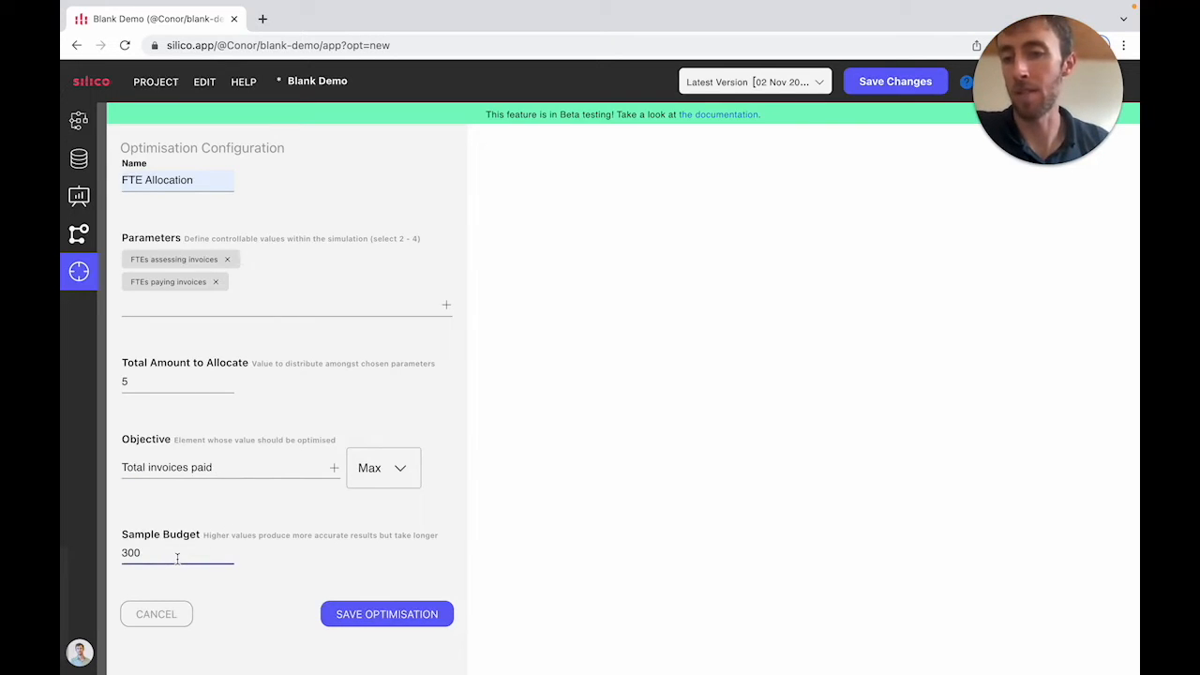
Save and run the "FTE Allocation" optimisation, and review its results chart and optimal parameter values.
click(372, 617)
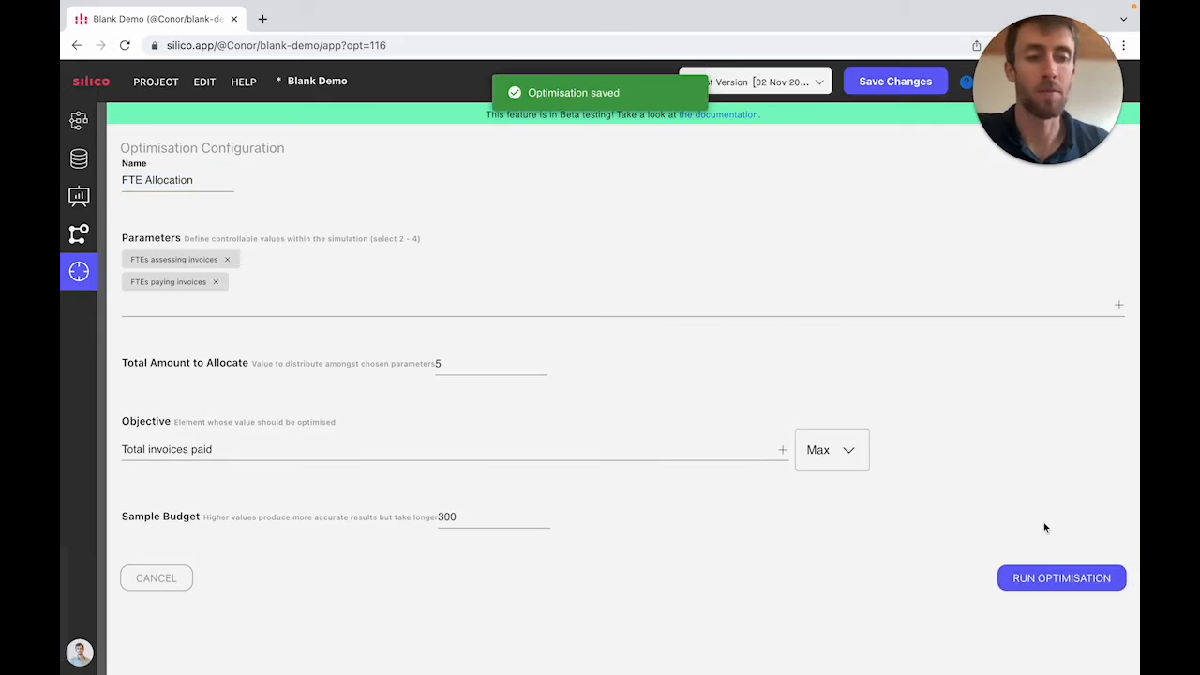
click(1048, 577)
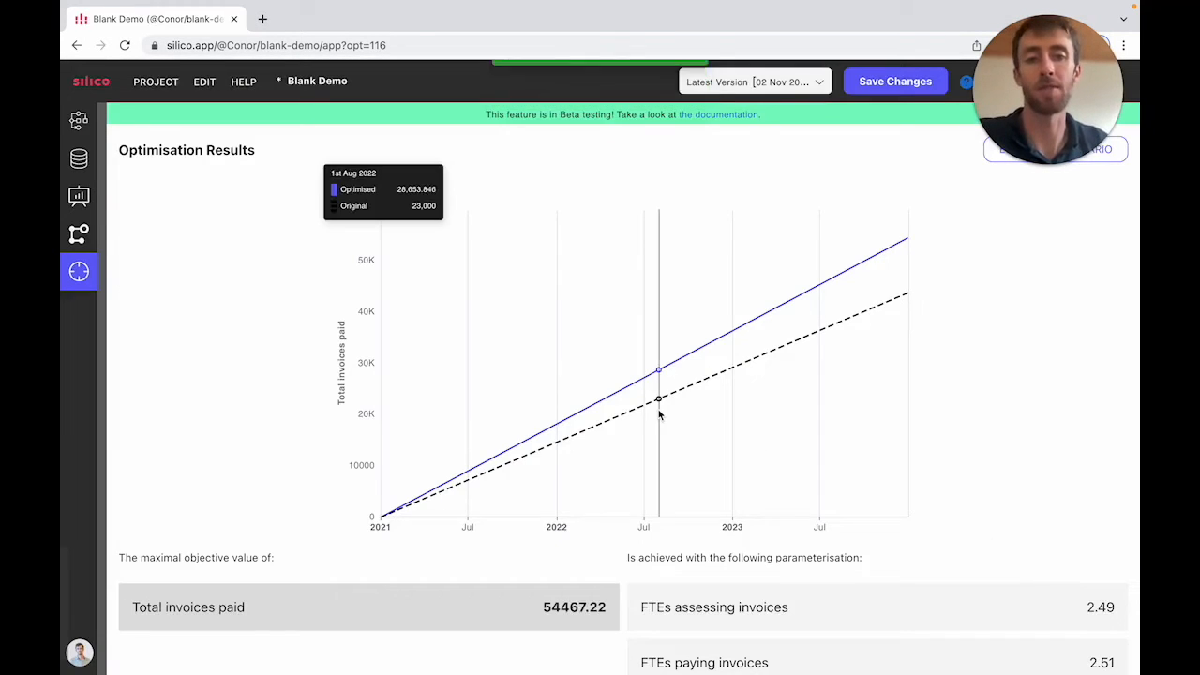
scroll(764, 456, down, 2)
scroll(763, 457, up, 1)
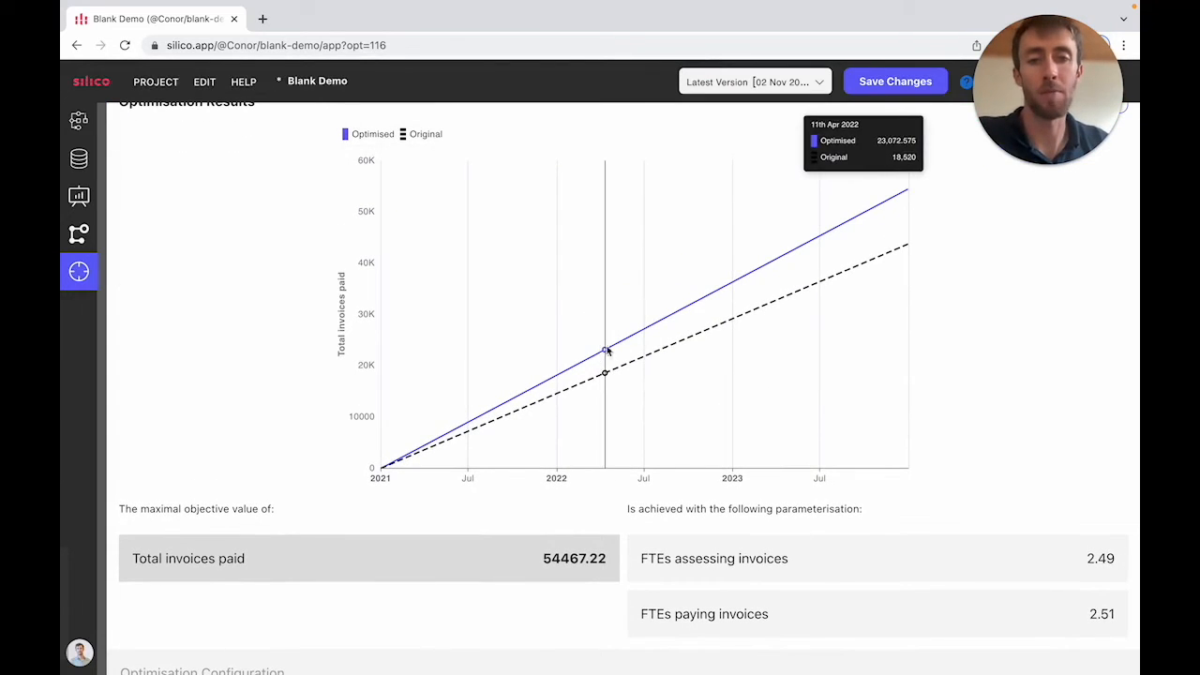
scroll(822, 243, up, 1)
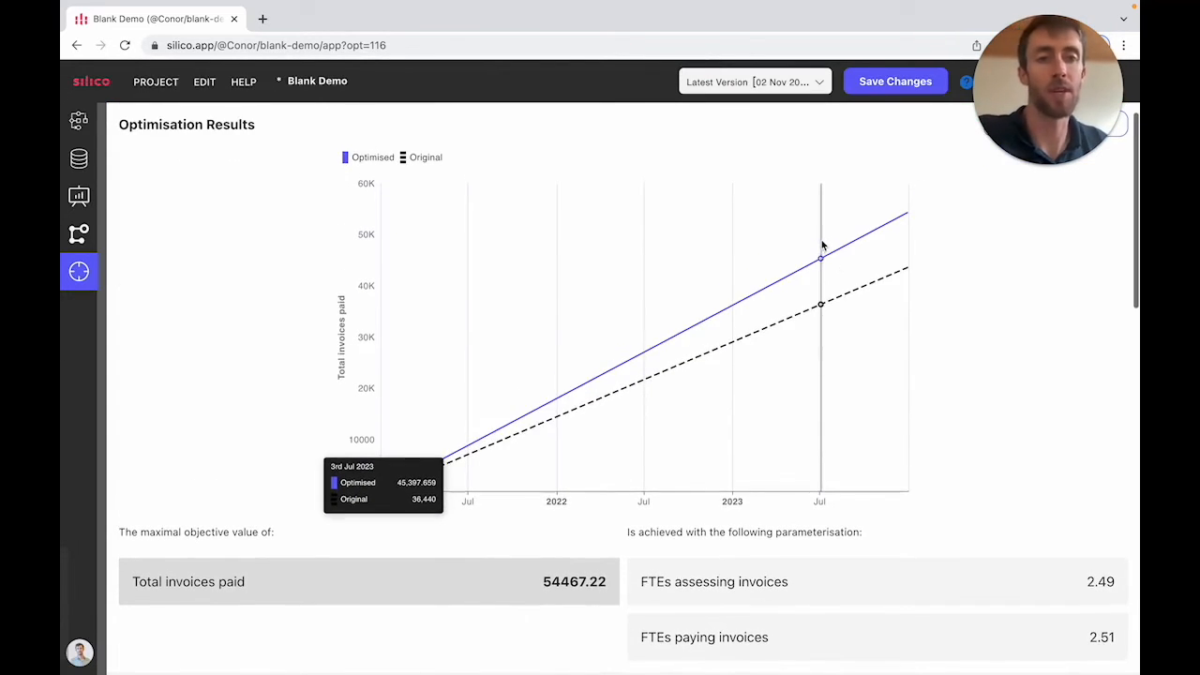
scroll(887, 334, down, 1)
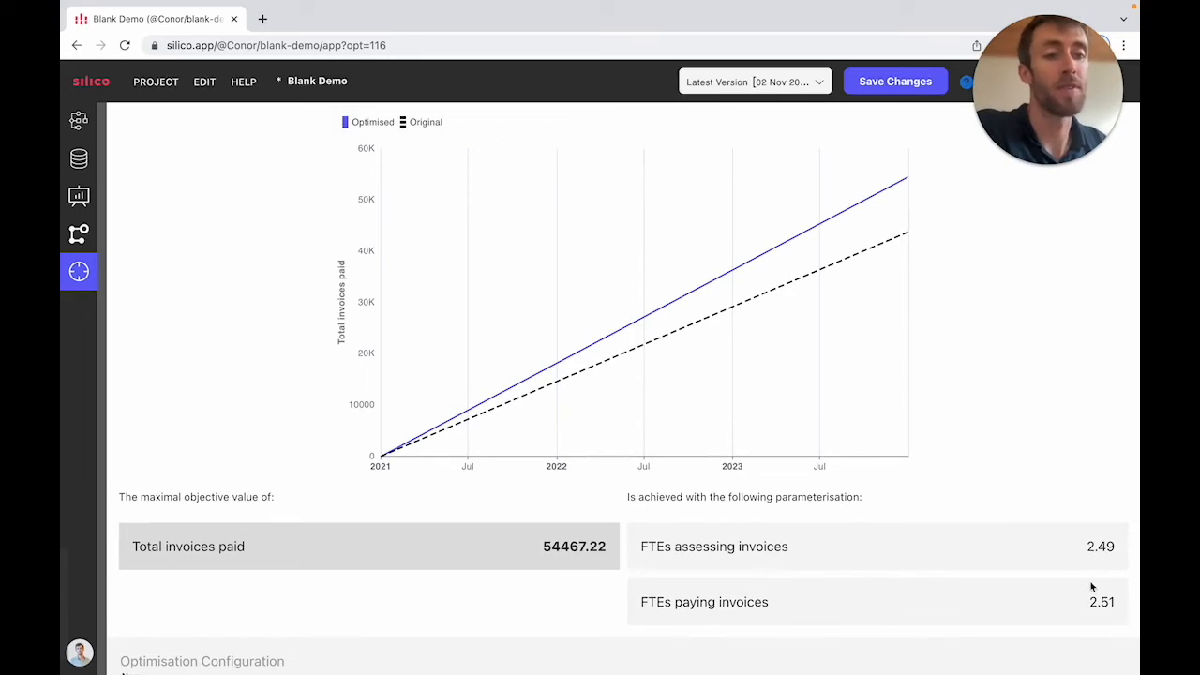
scroll(1045, 563, up, 2)
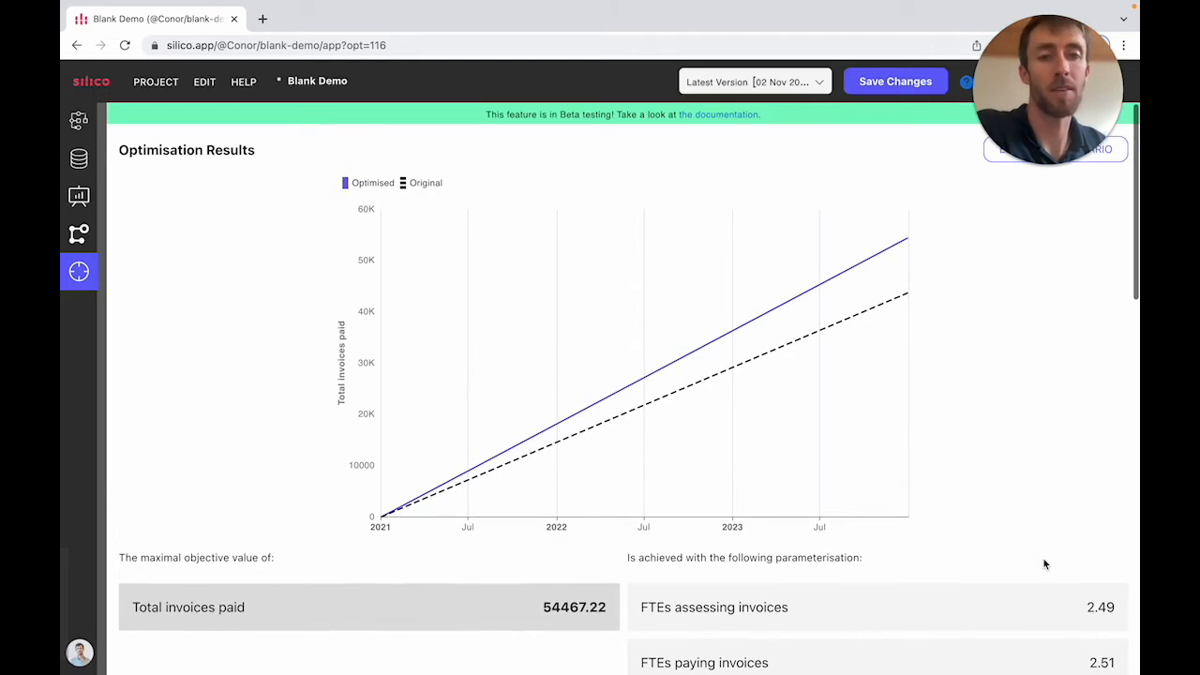
Export the optimised parameters to a new scenario and open the "FTE Allocation" scenario in the model builder.
drag(1044, 100, 910, 101)
click(1087, 151)
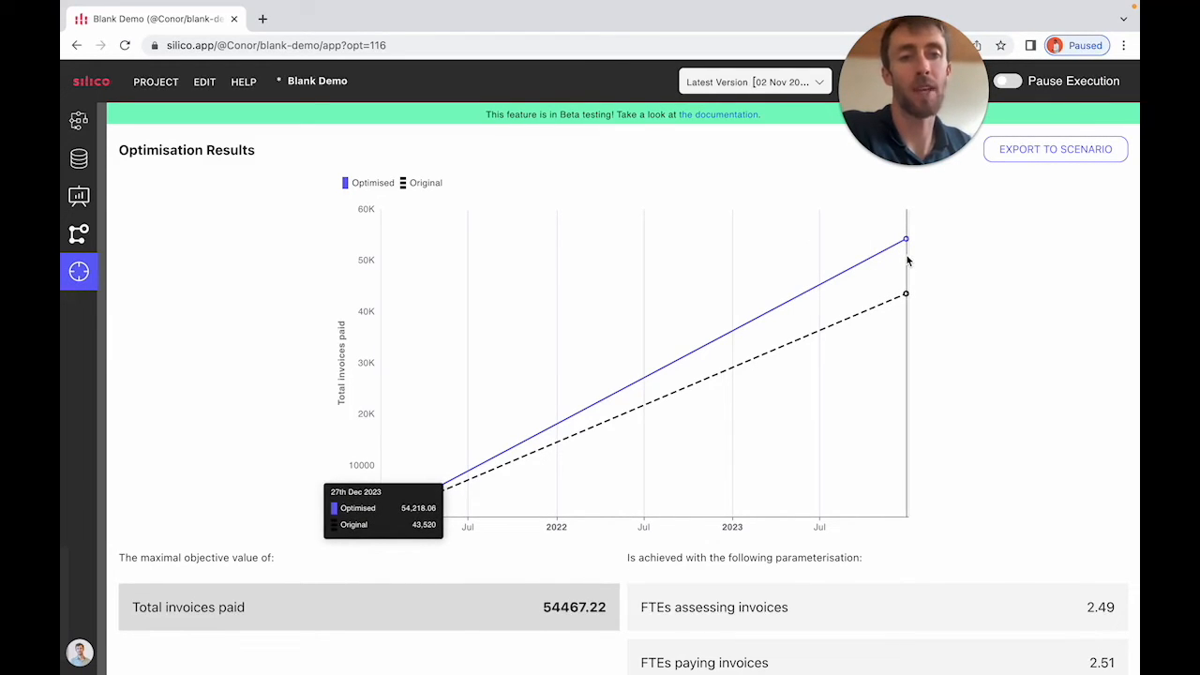
click(1046, 152)
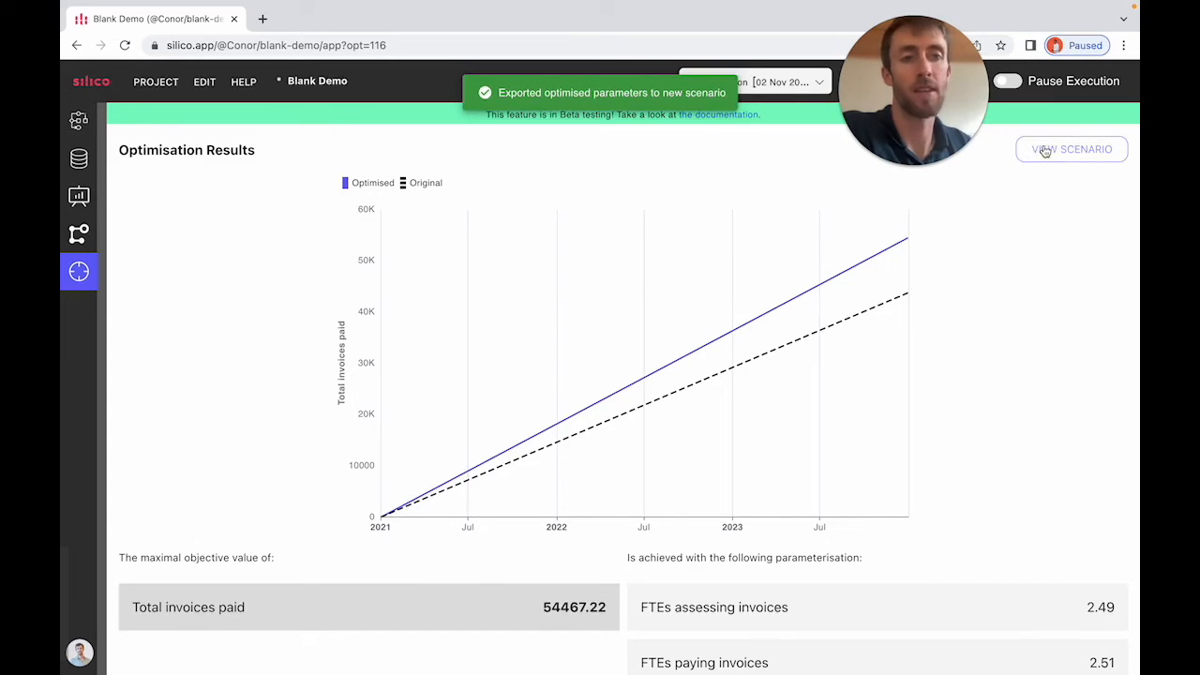
click(79, 120)
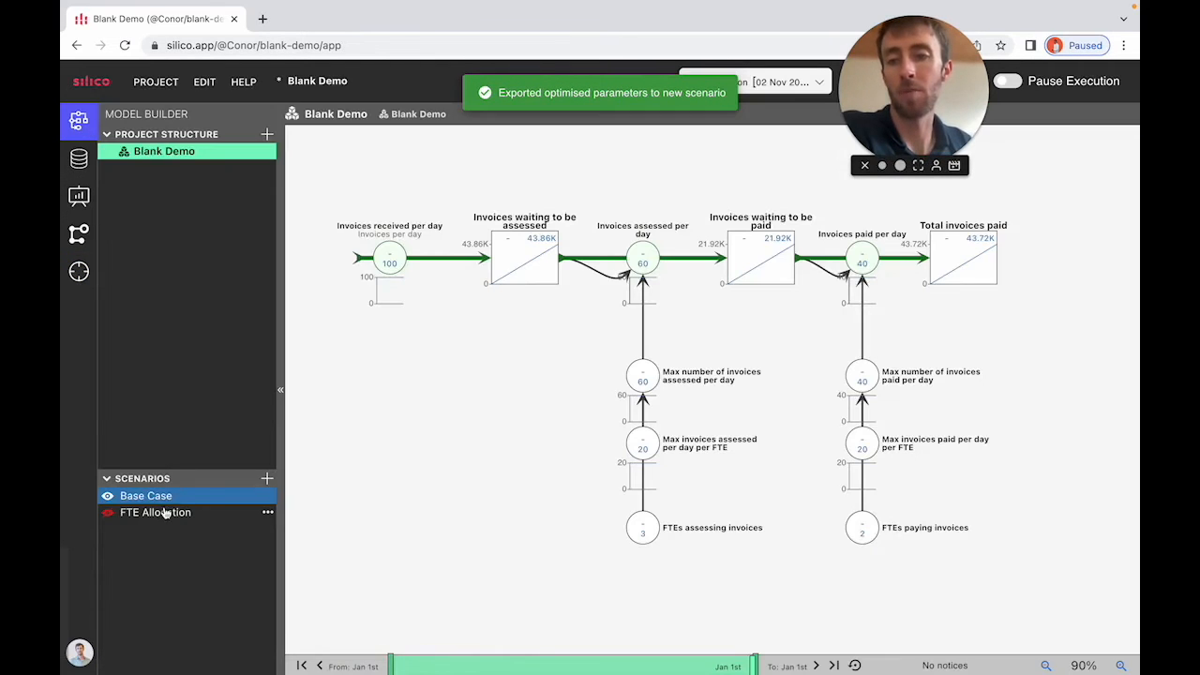
click(178, 513)
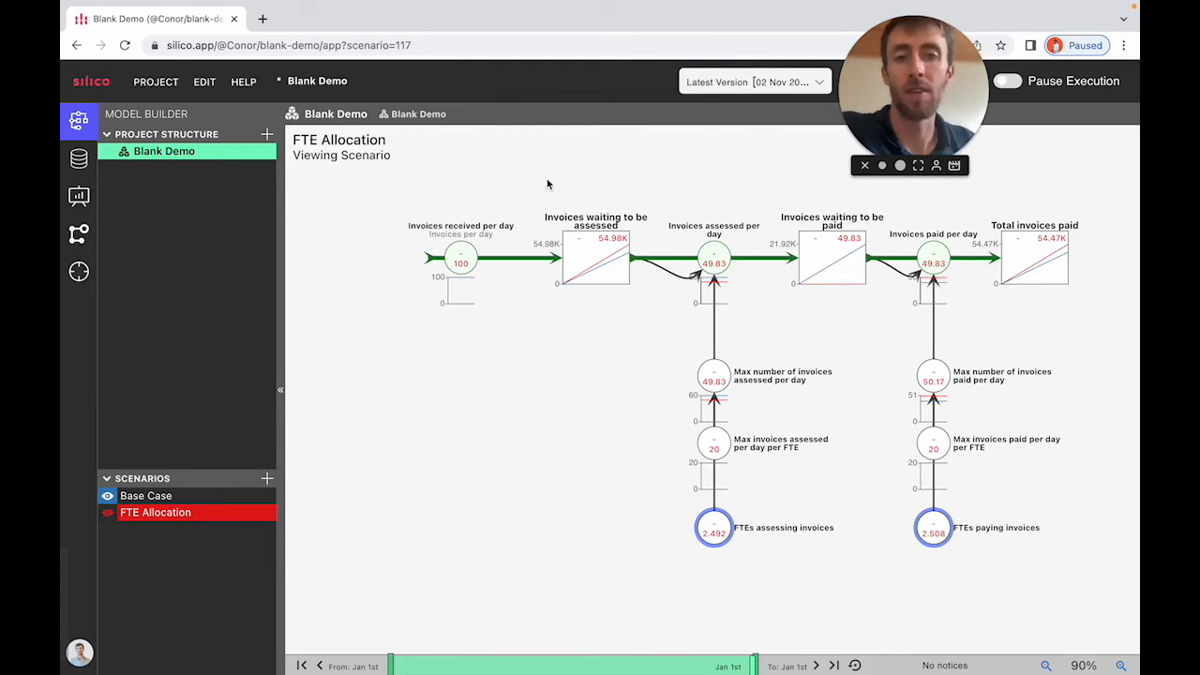
Examine the "Total invoices paid" chart of the "FTE Allocation" scenario against the base case.
click(1060, 259)
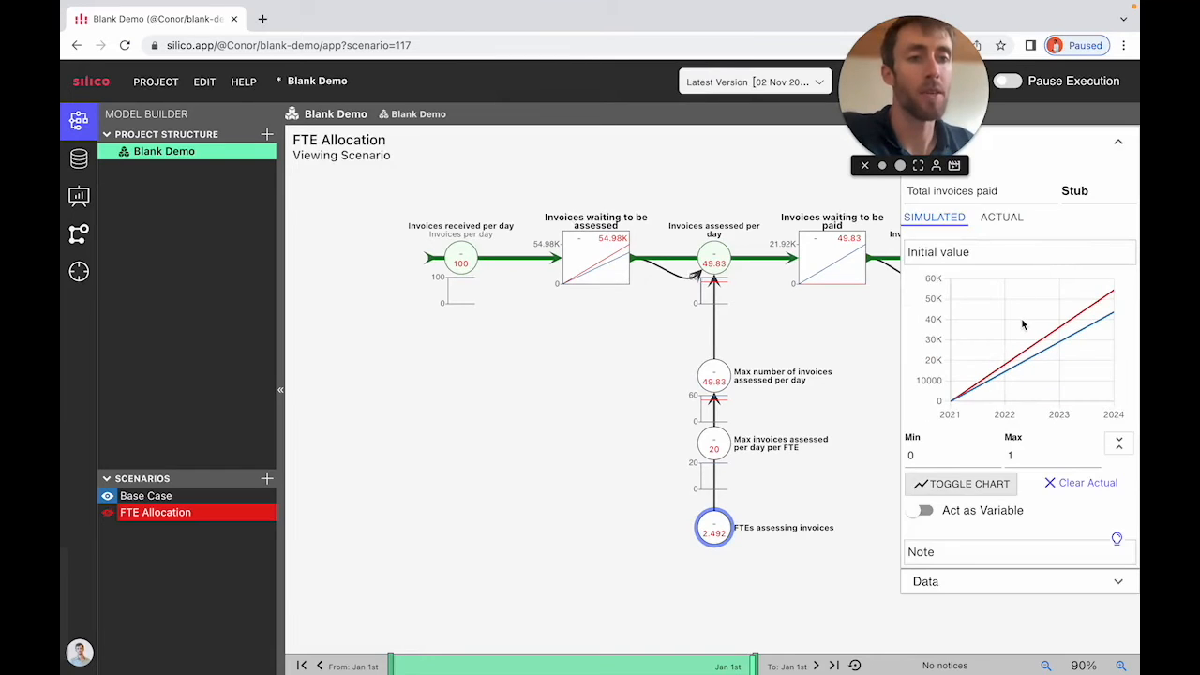
click(619, 367)
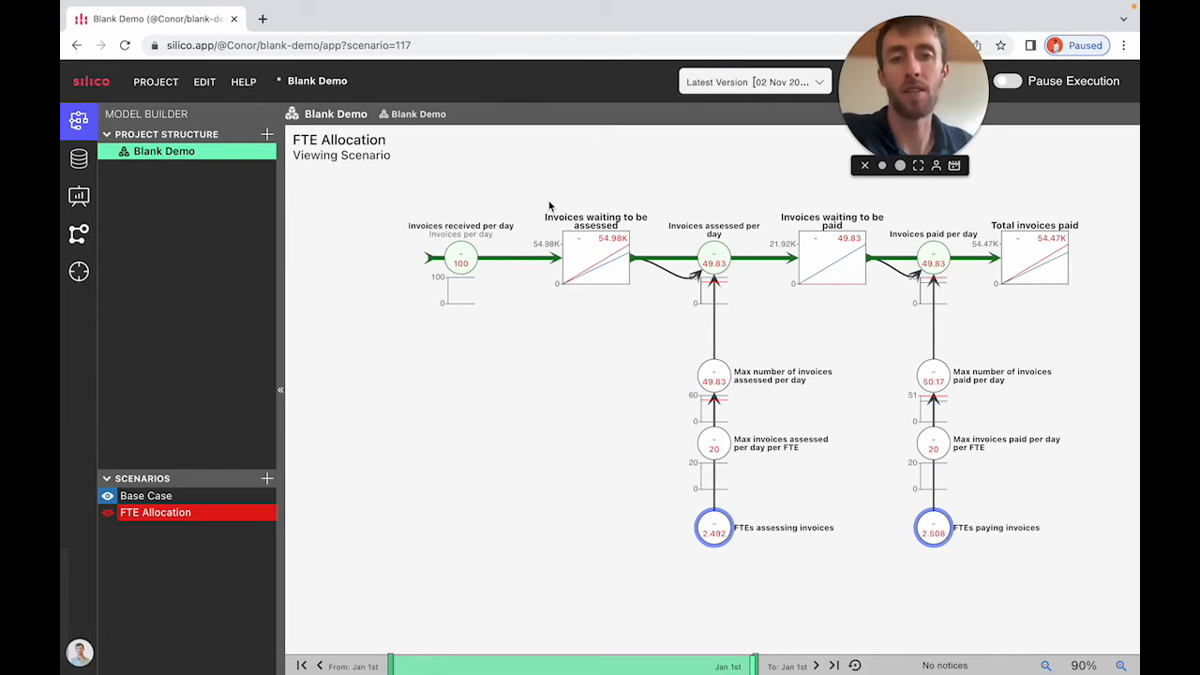
scroll(550, 206, right, 1)
scroll(550, 206, down, 1)
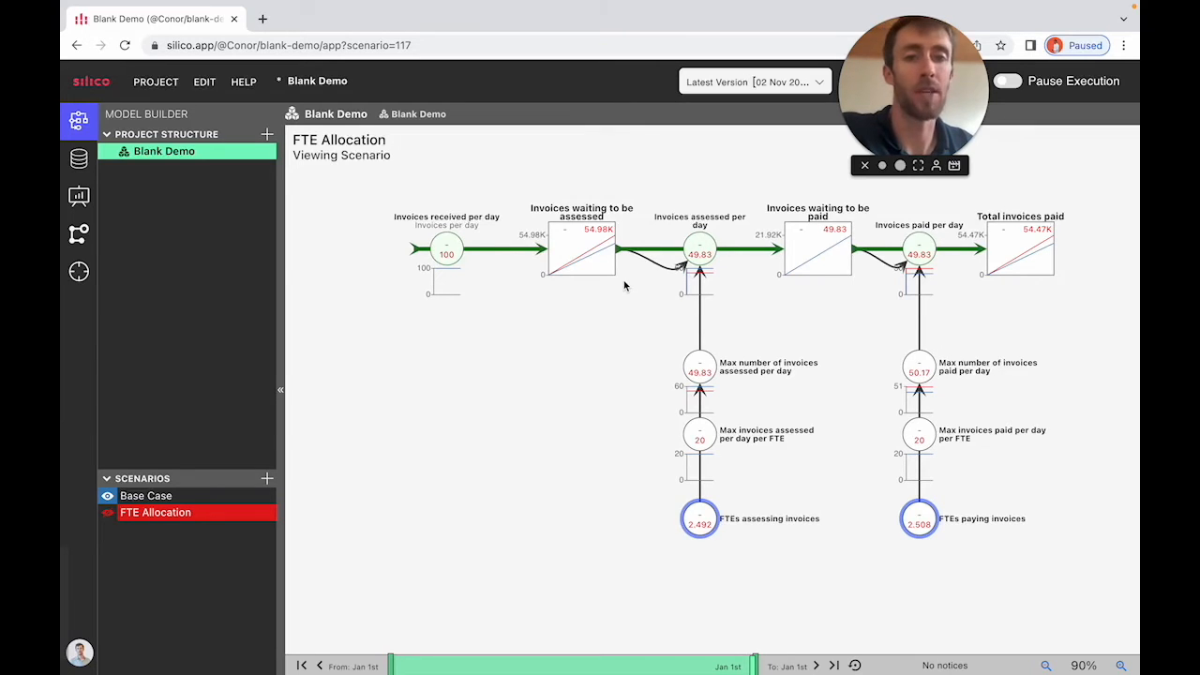
drag(945, 61, 1066, 40)
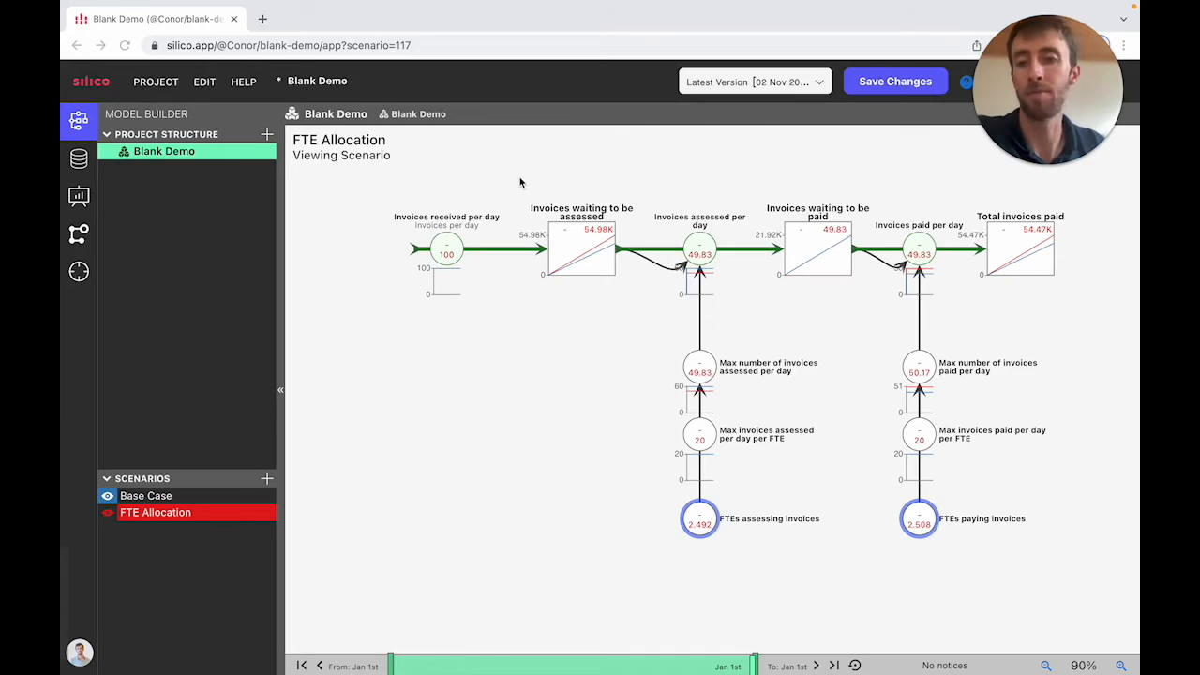
Switch to the Base Case and delete the "FTE Allocation" scenario.
click(254, 511)
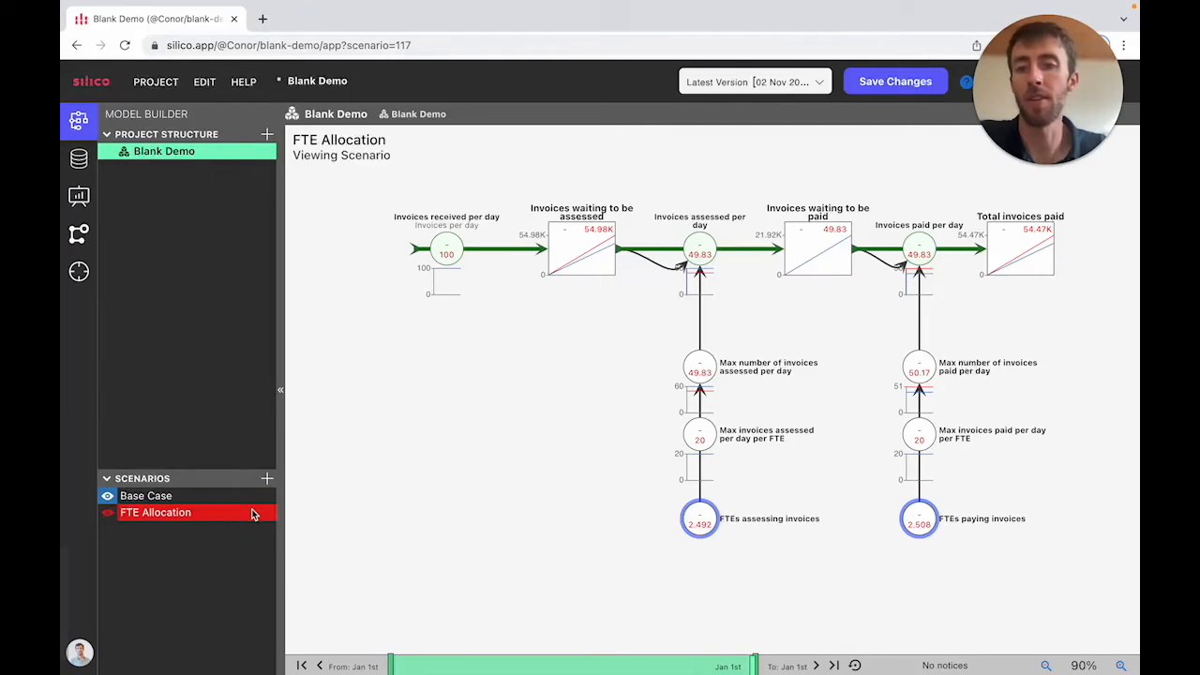
click(268, 515)
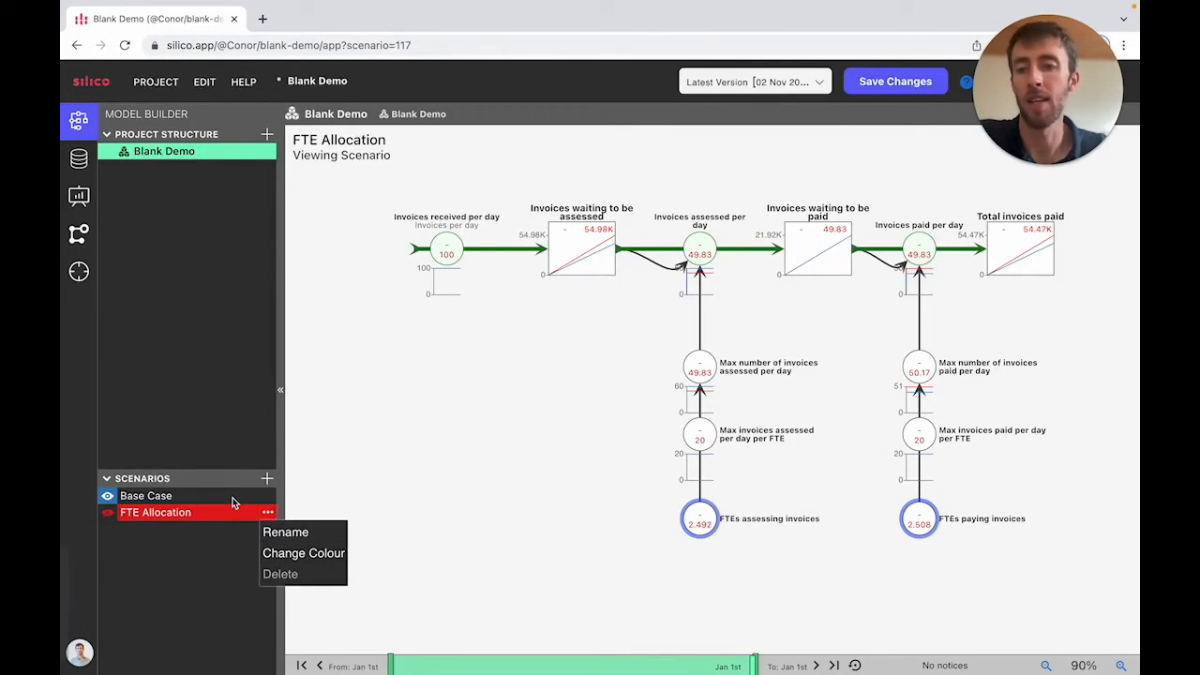
click(233, 503)
click(268, 516)
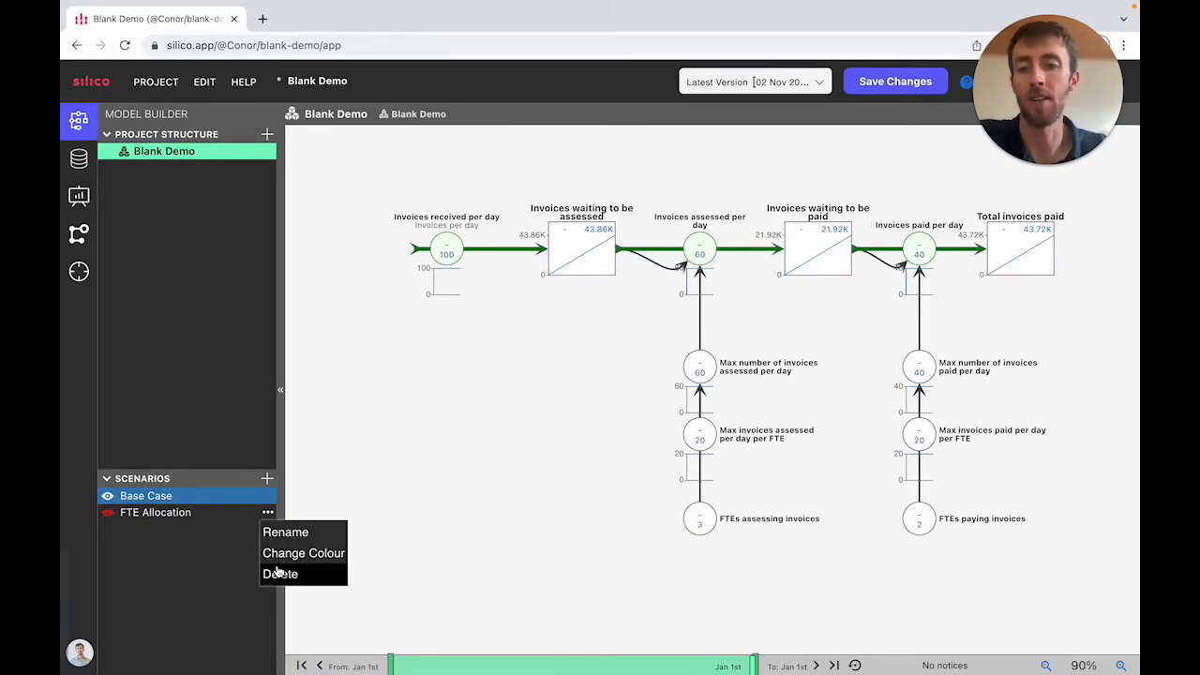
click(278, 573)
Add a new scenario, make it active and rename it "Growth in invoice volume".
click(267, 489)
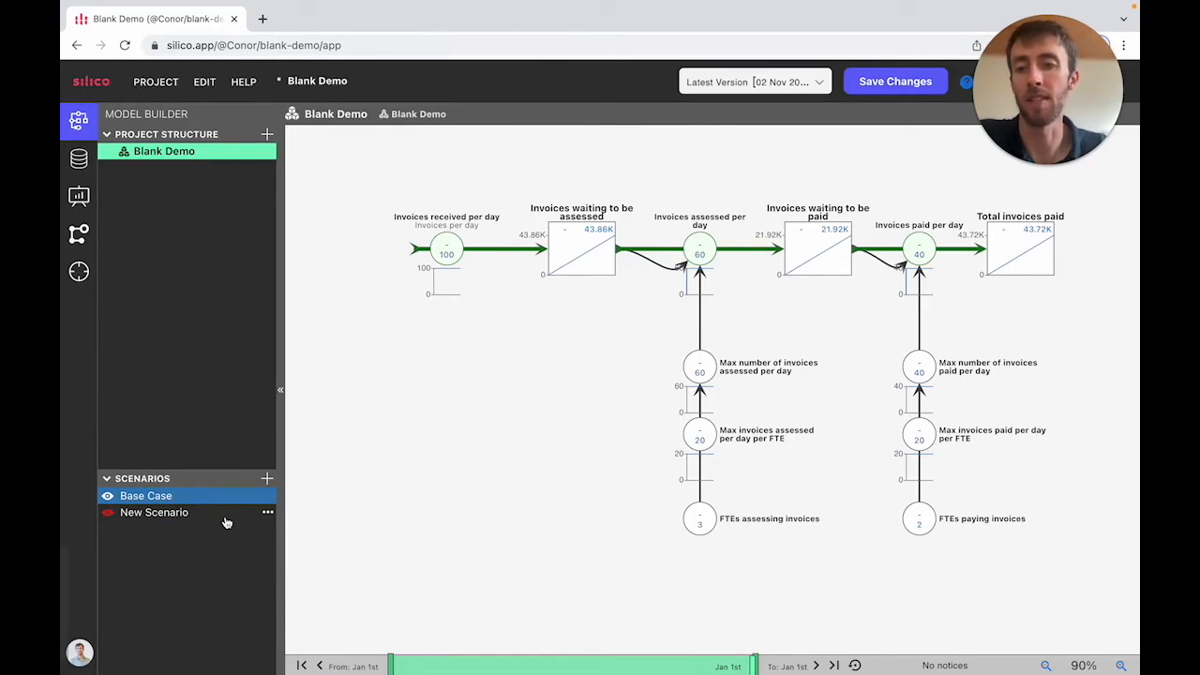
click(225, 515)
click(267, 513)
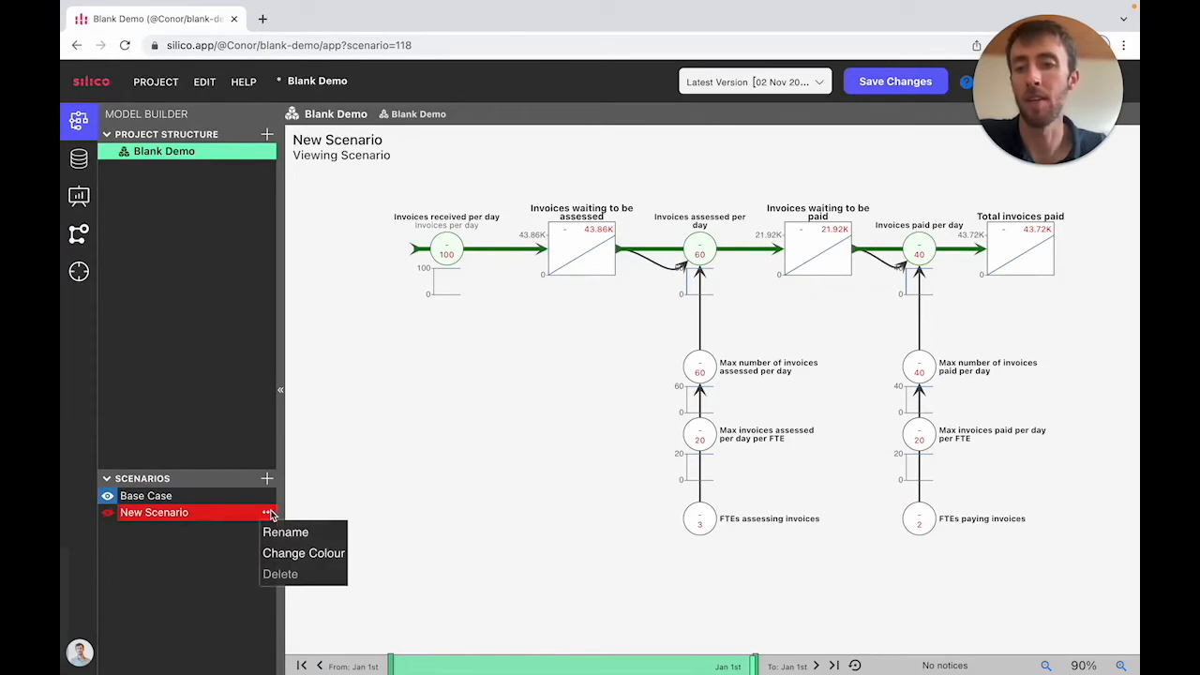
click(272, 531)
triple_click(224, 517)
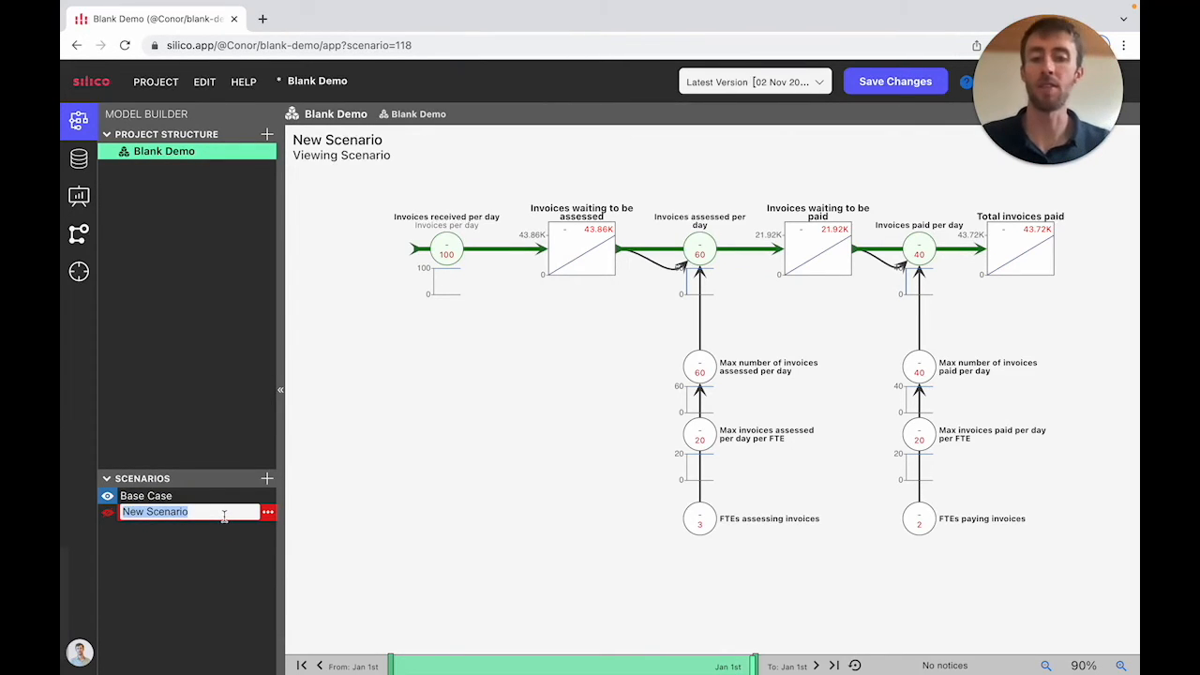
text(Growth in invoice volume)
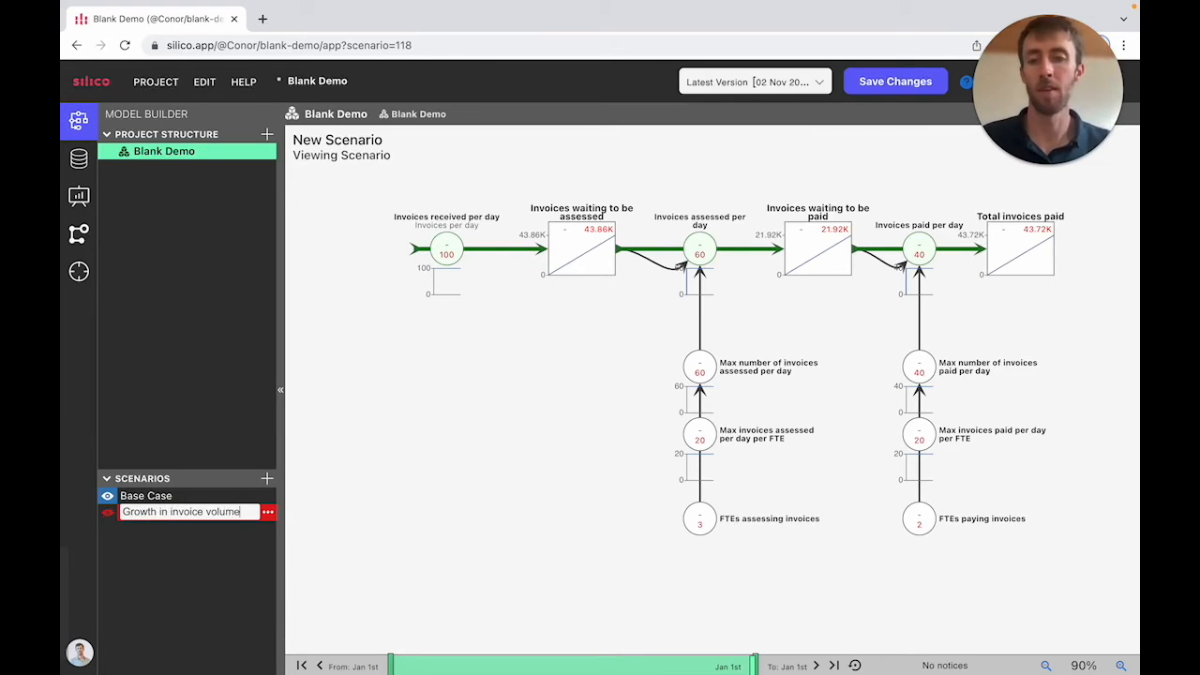
key(Return)
Override the "Invoices received per day" formula in this scenario with 100 + step(20,365).
click(445, 253)
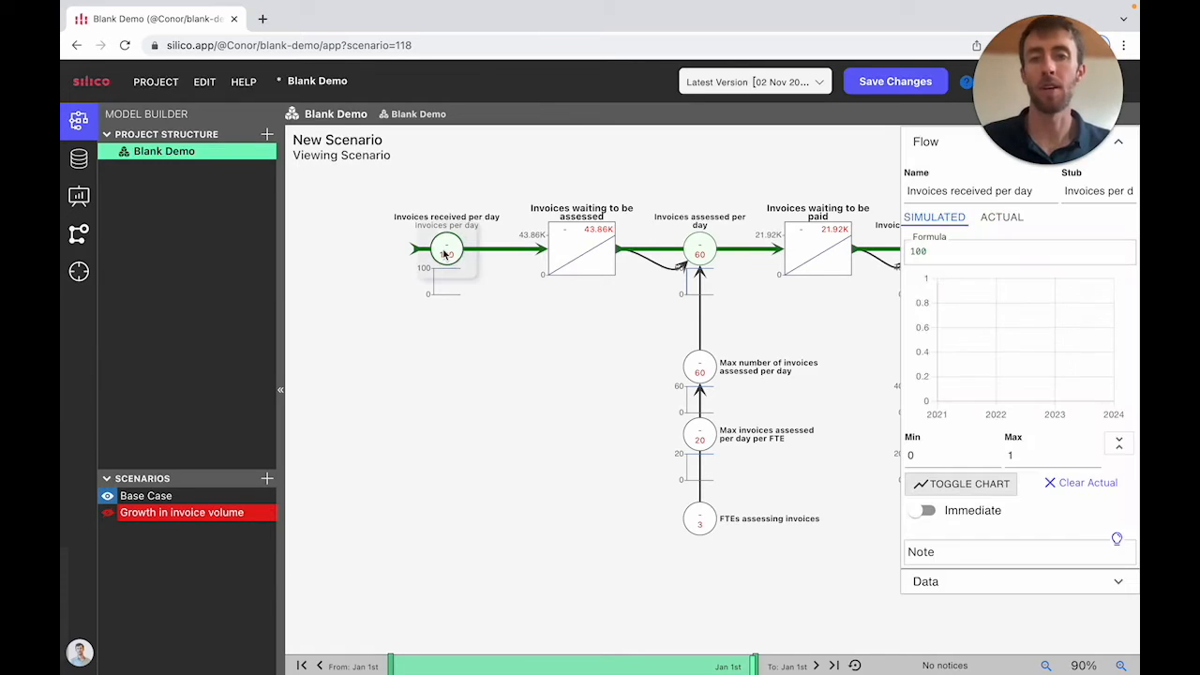
click(947, 255)
text(+ )
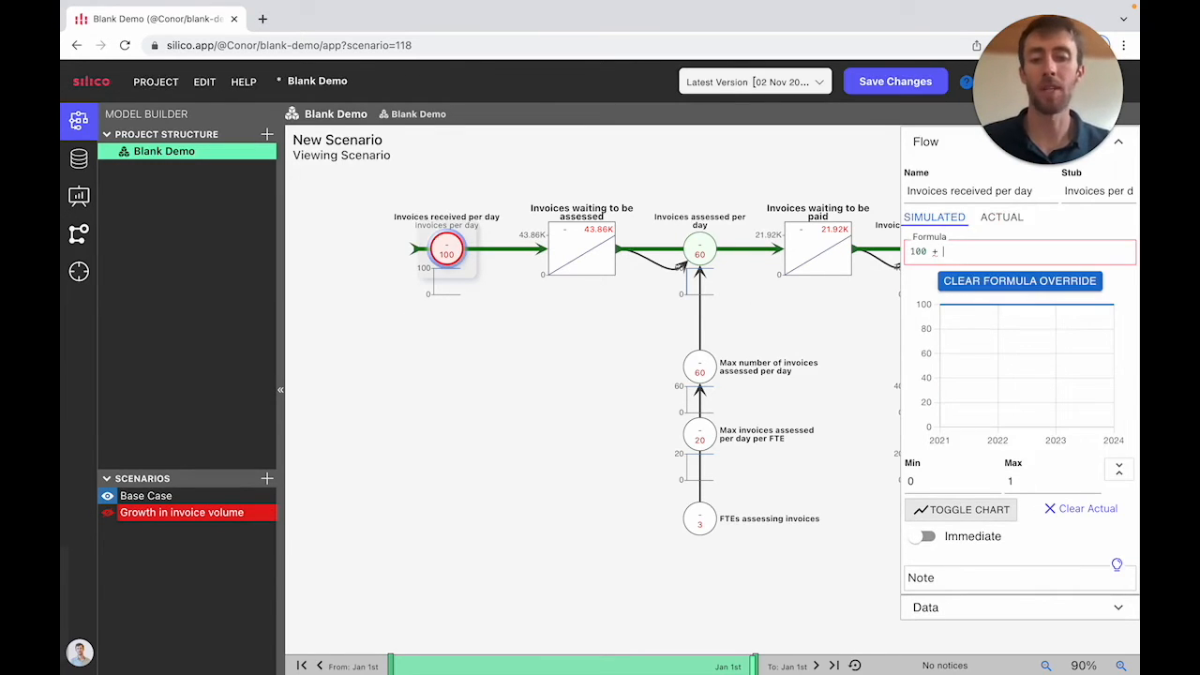
text(step)
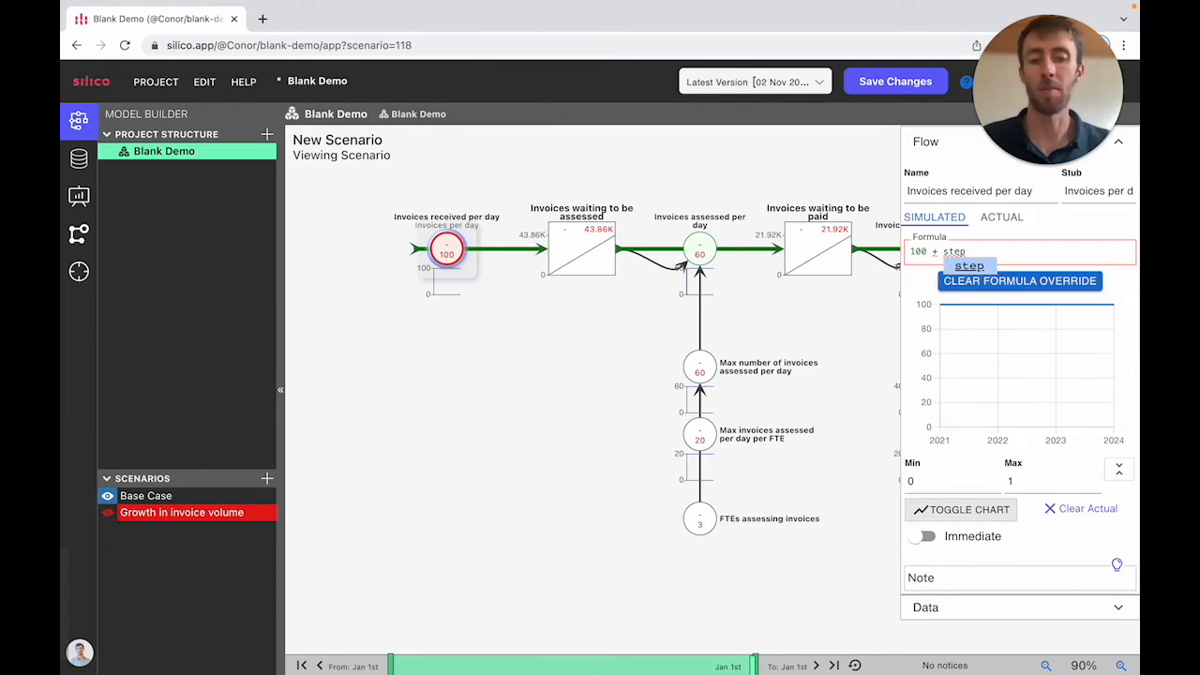
text((20,365))
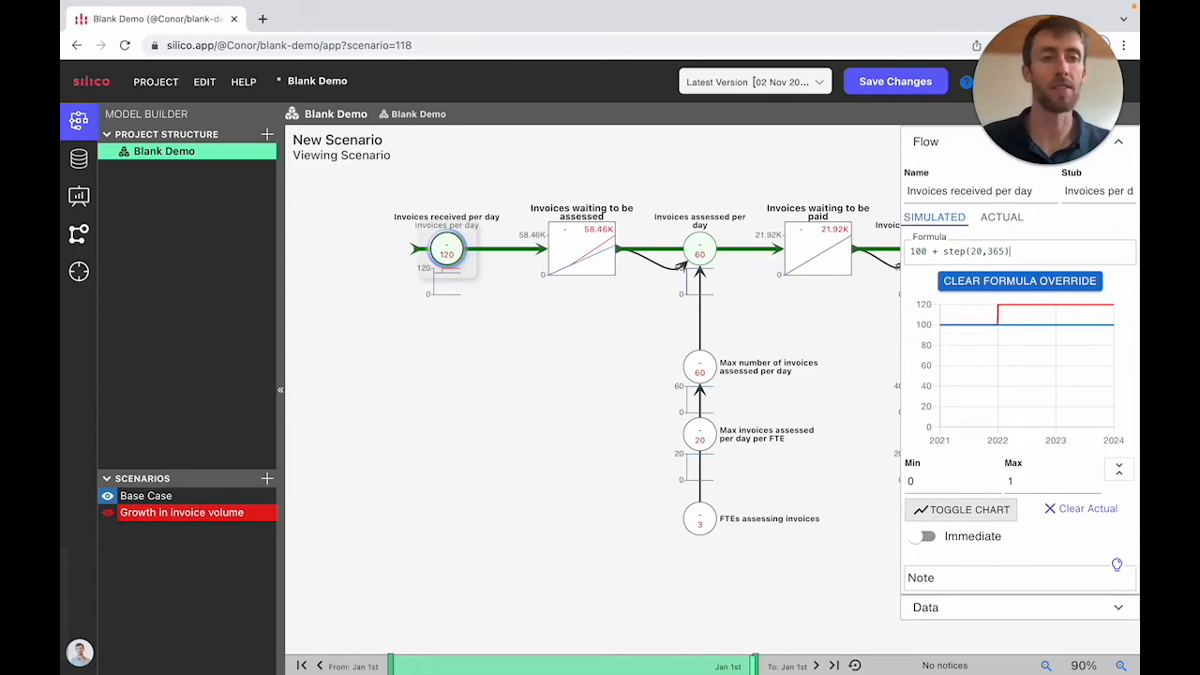
click(635, 450)
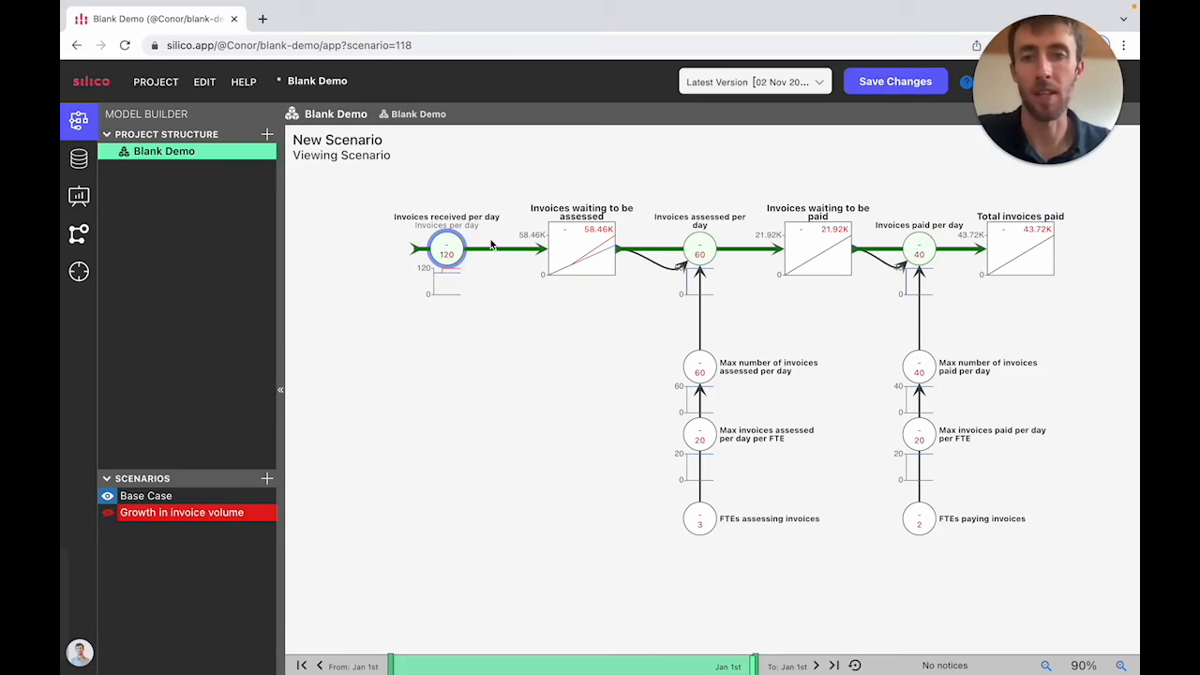
Examine the "Invoices waiting to be assessed" chart to compare the growth scenario with the base case.
click(597, 264)
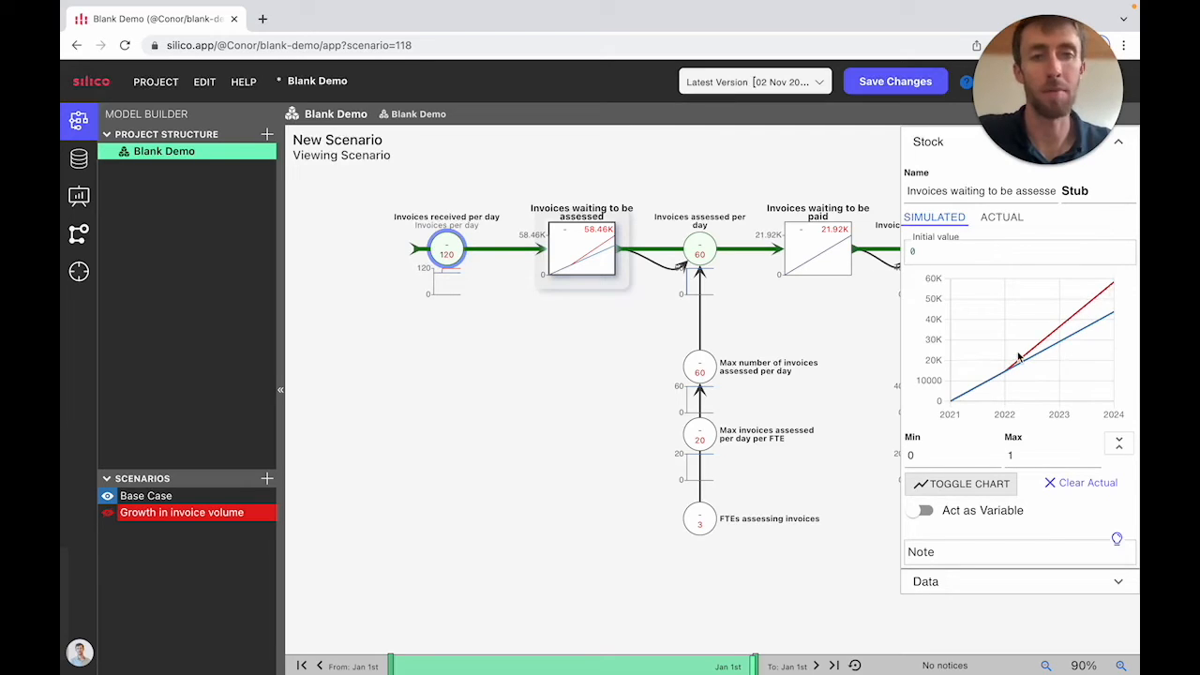
click(590, 422)
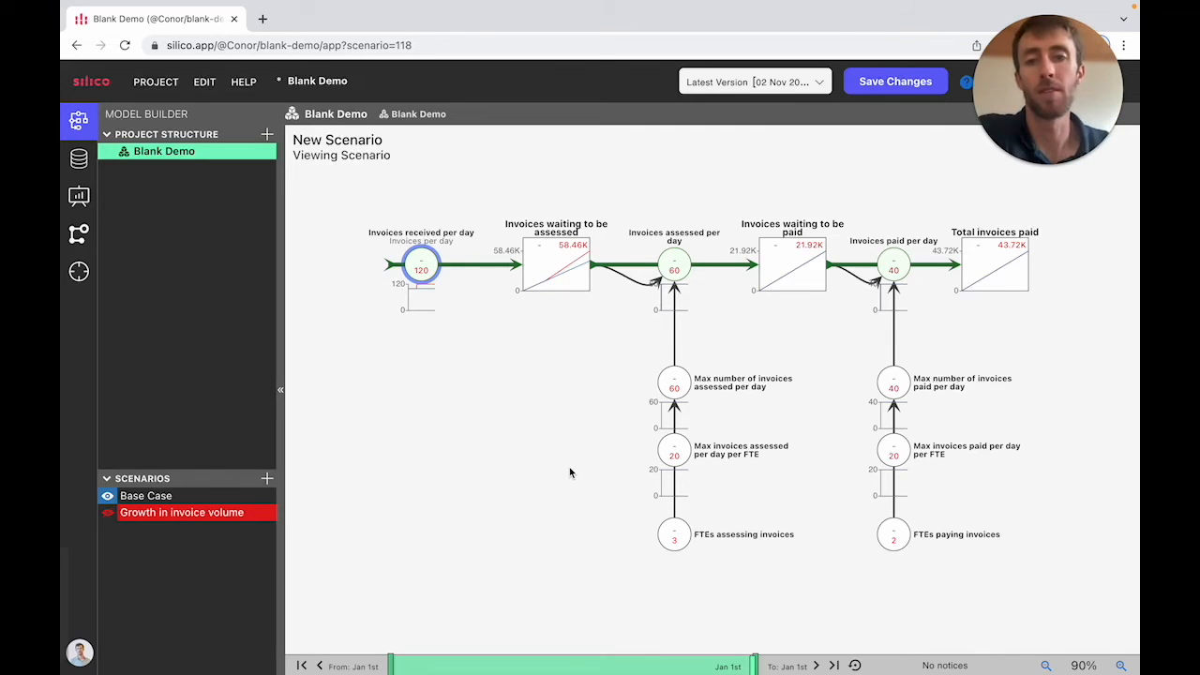
scroll(569, 467, down, 1)
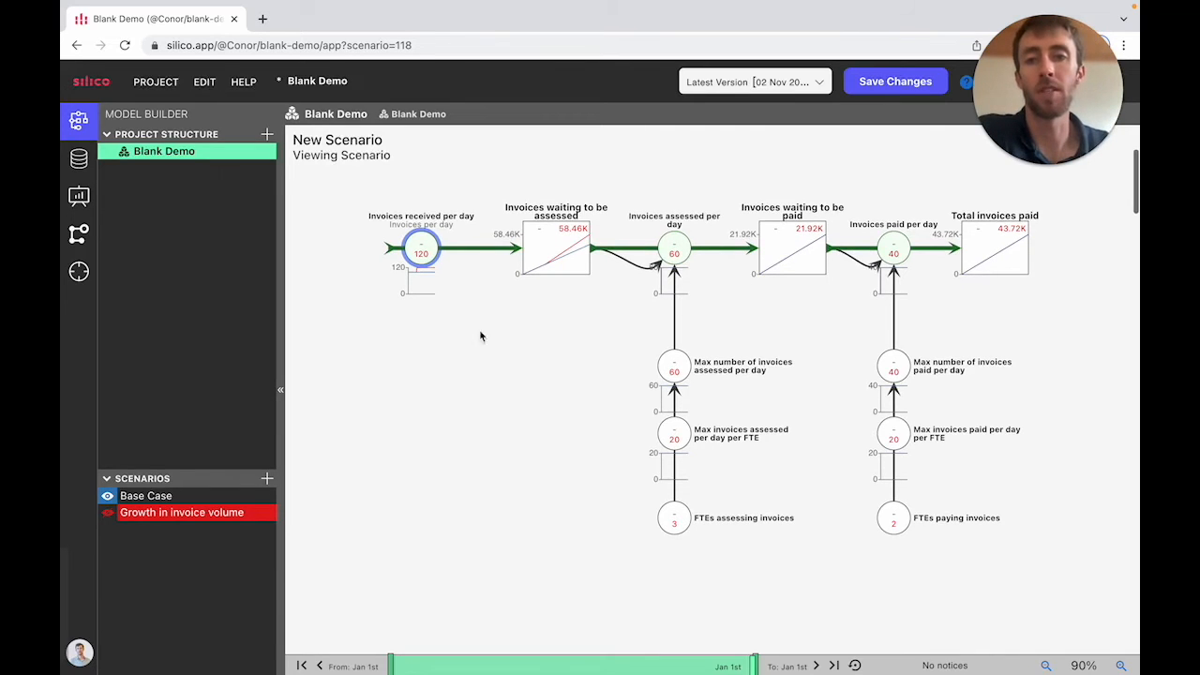
Switch to the Base Case and duplicate the entire invoice model into the empty canvas area below the original.
click(206, 499)
drag(348, 179, 1127, 578)
scroll(906, 546, down, 10)
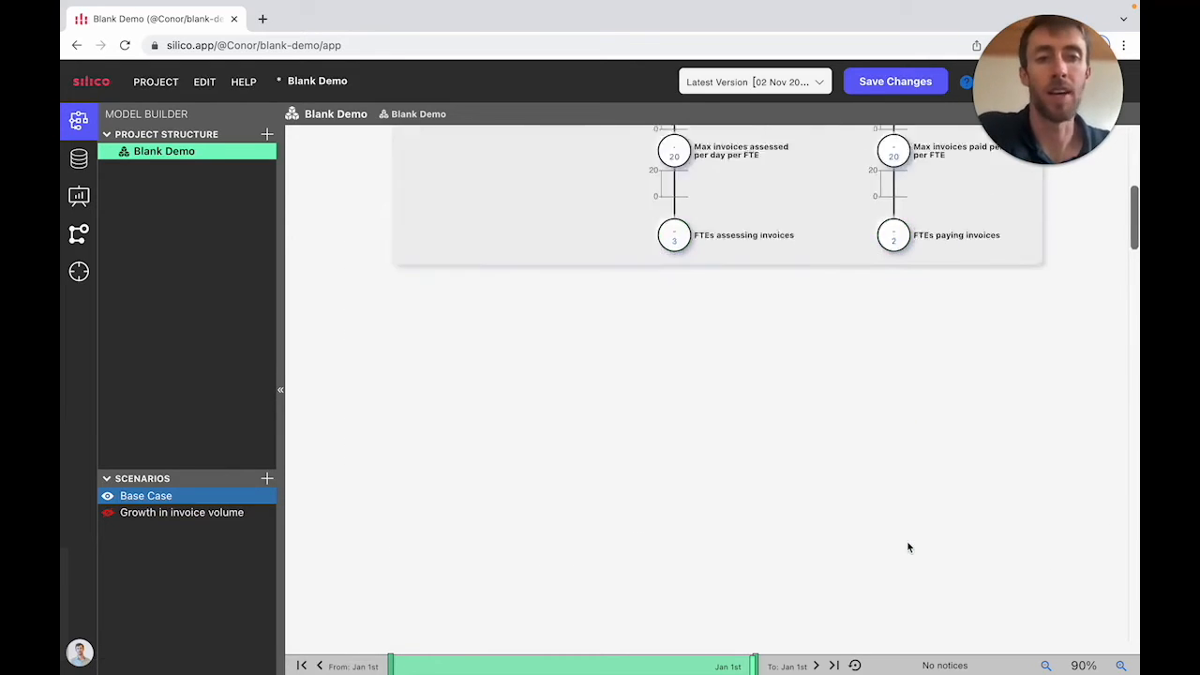
scroll(630, 365, up, 10)
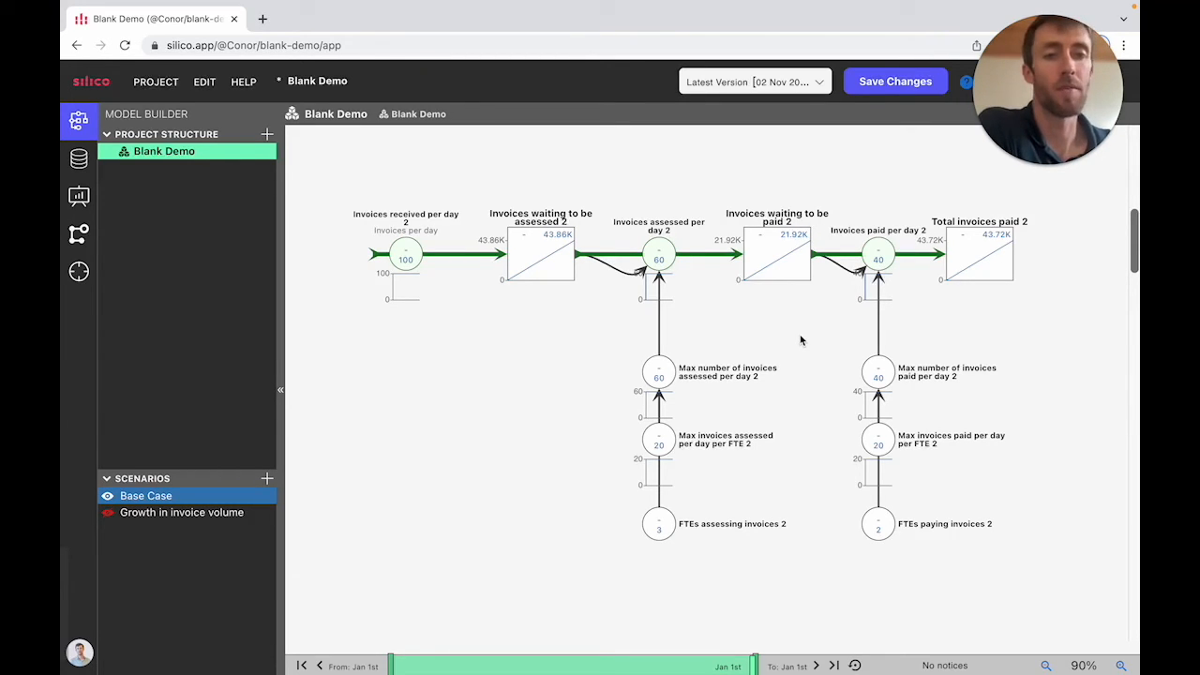
Delete the three payment-capacity variables from the duplicated model: maximum invoices paid per day, maximum per FTE, and FTEs paying invoices.
scroll(806, 359, down, 1)
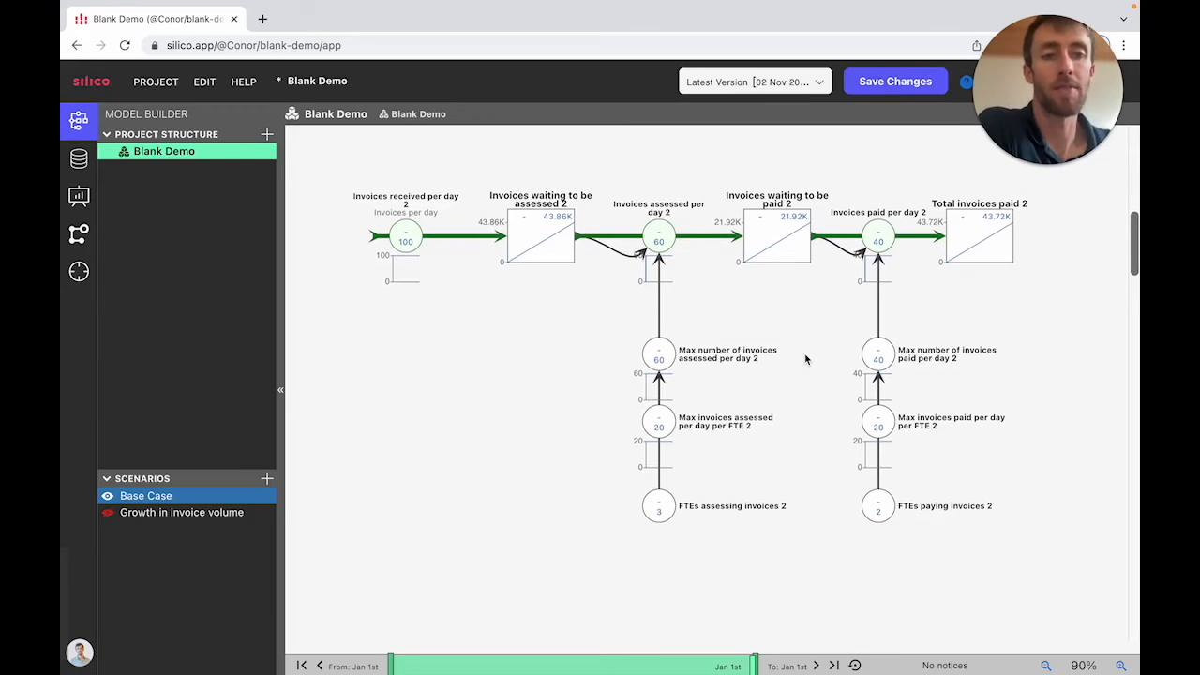
drag(809, 322, 940, 561)
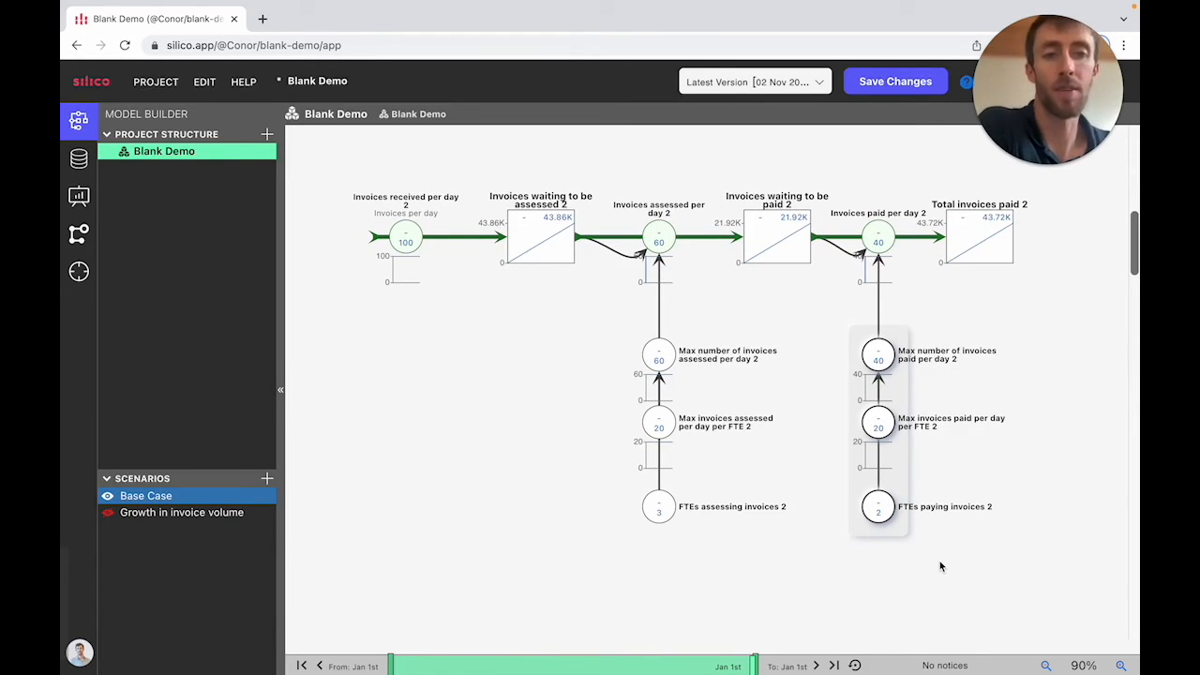
key(BackSpace)
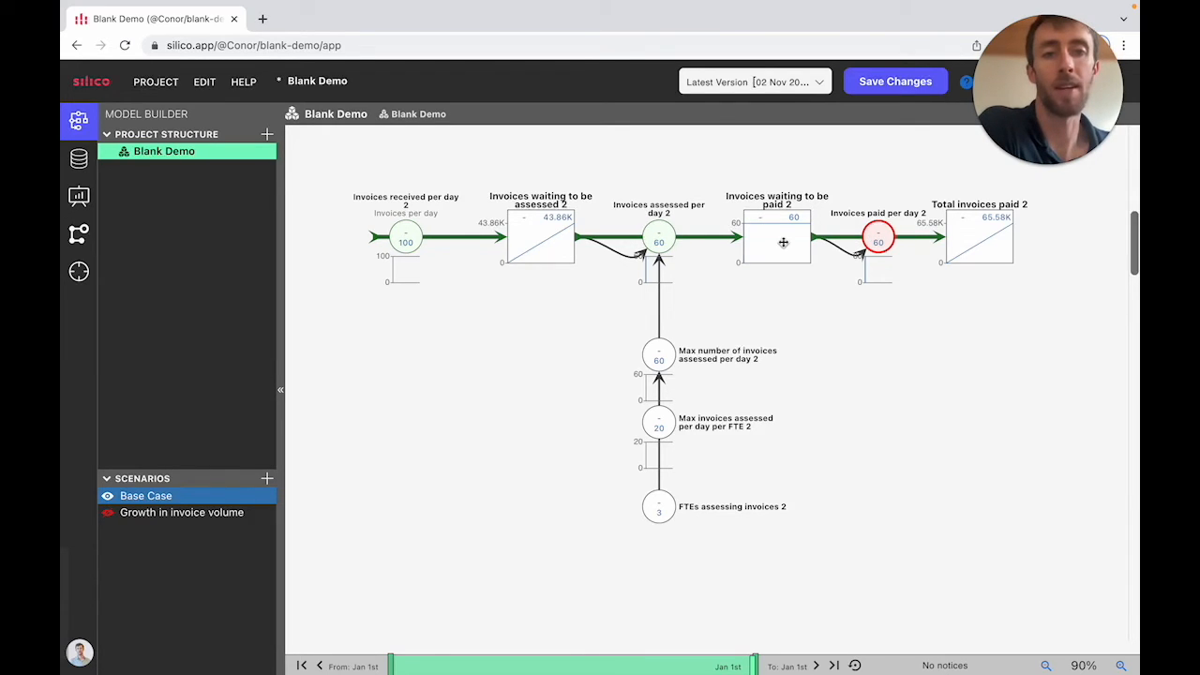
Make the "Invoices paid per day 2" flow immediate and set its formula to "Invoices waiting to be paid 2" alone.
click(879, 239)
click(923, 582)
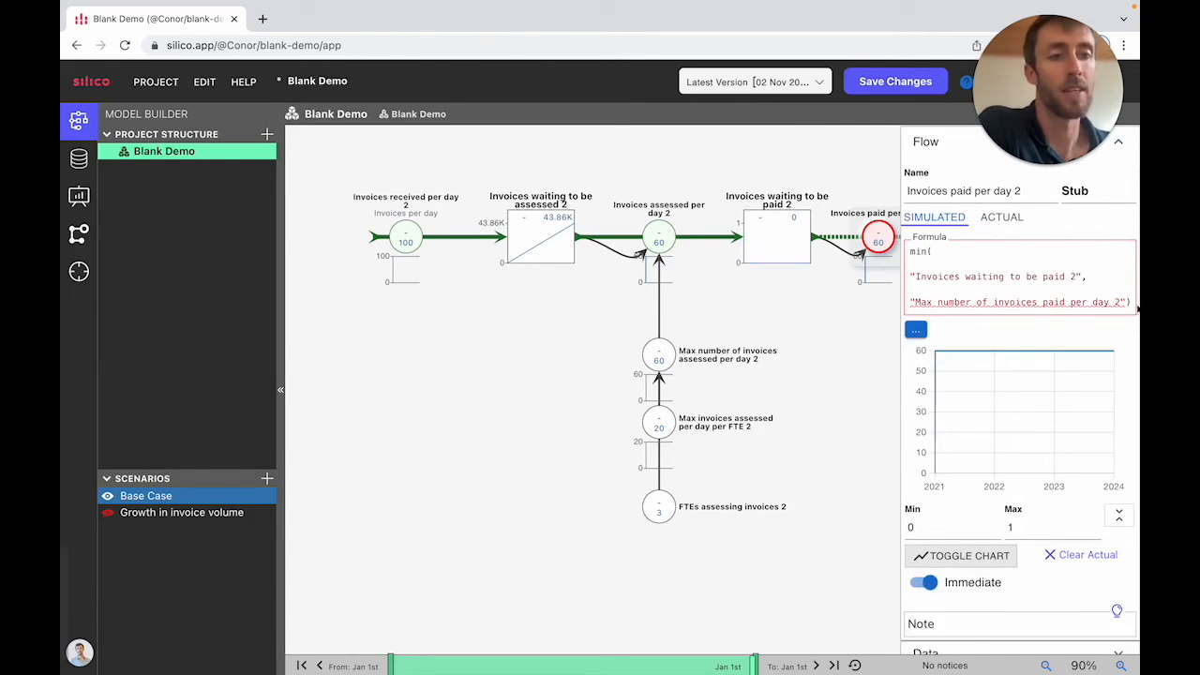
drag(1132, 305, 891, 244)
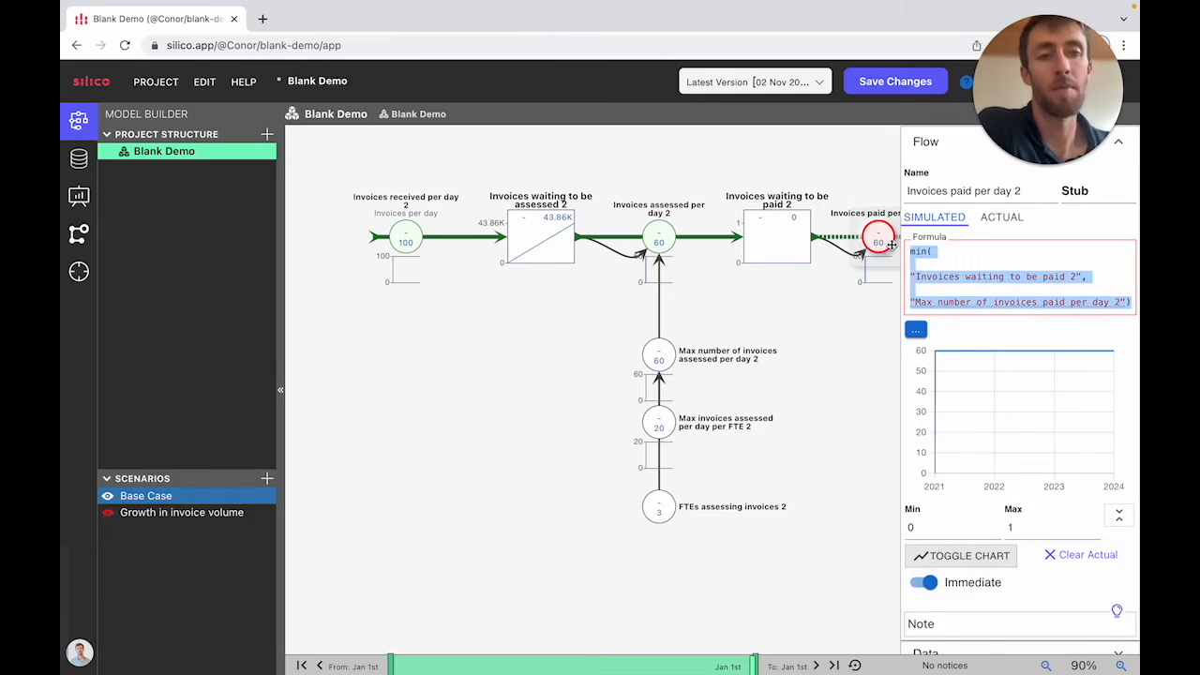
key(BackSpace)
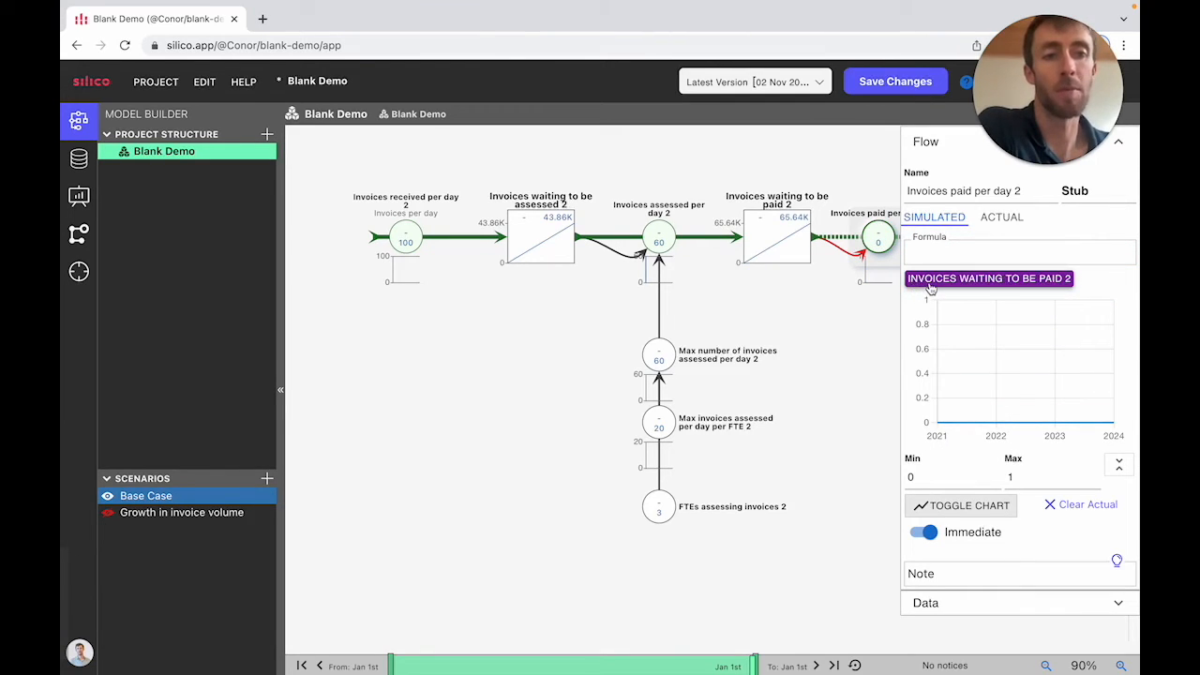
click(930, 281)
click(856, 368)
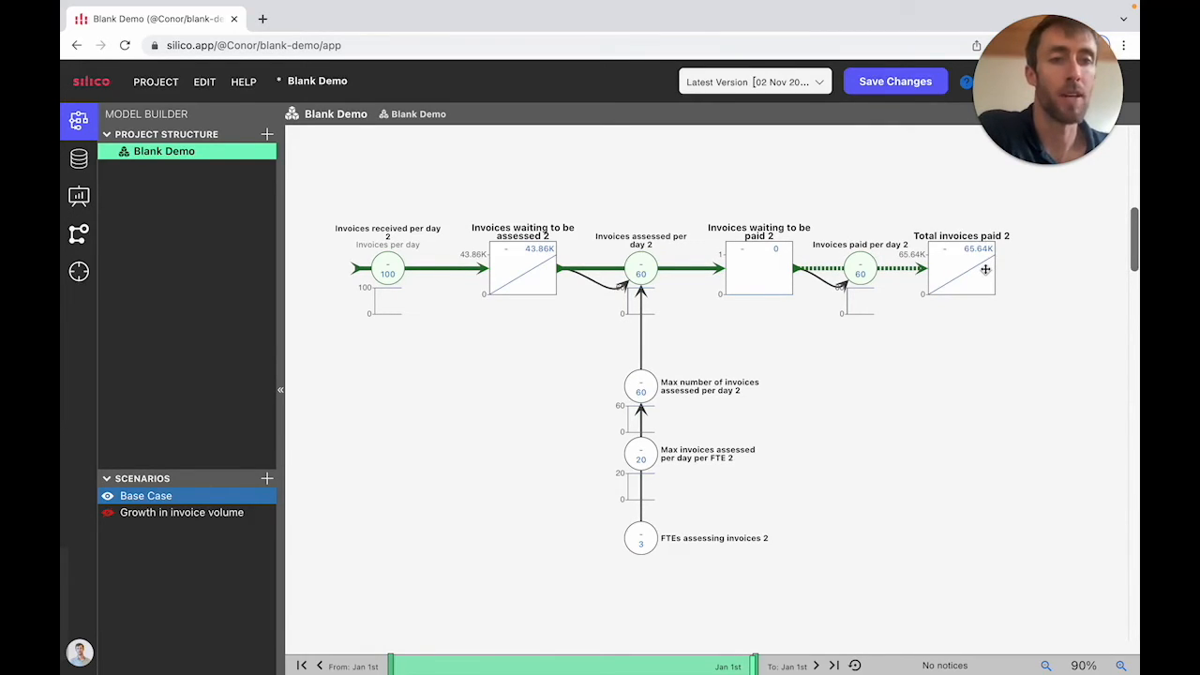
Return to the original invoice model and open the "Growth in invoice volume" scenario.
scroll(985, 270, up, 5)
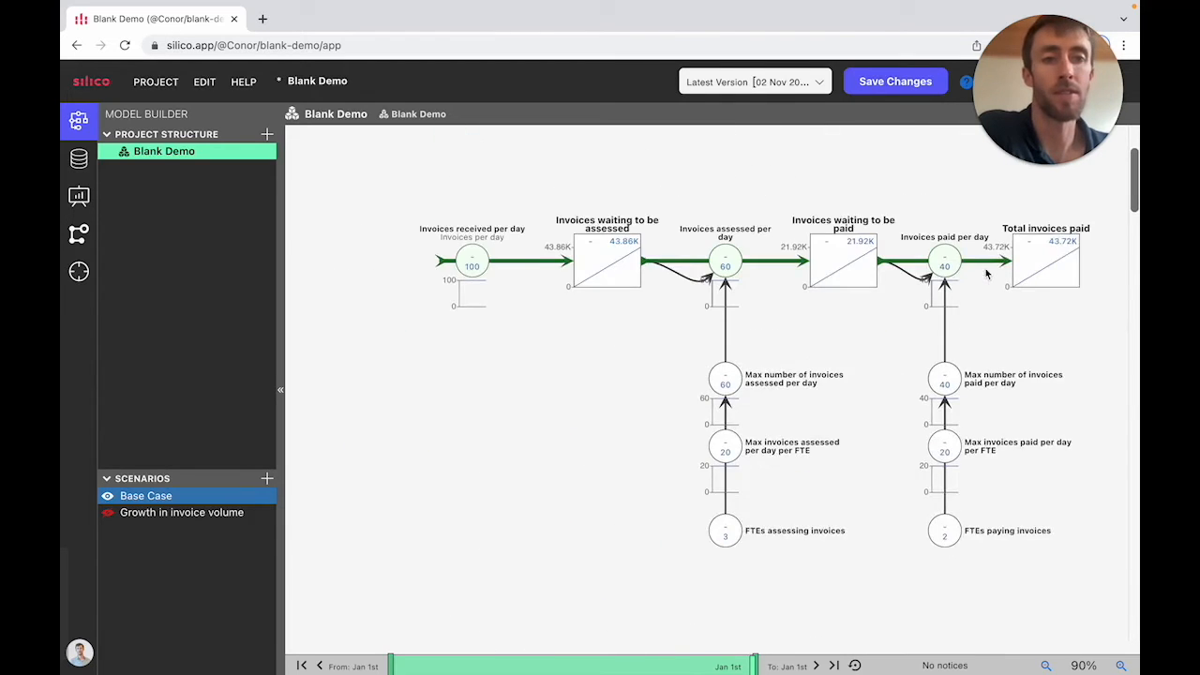
scroll(1046, 312, down, 5)
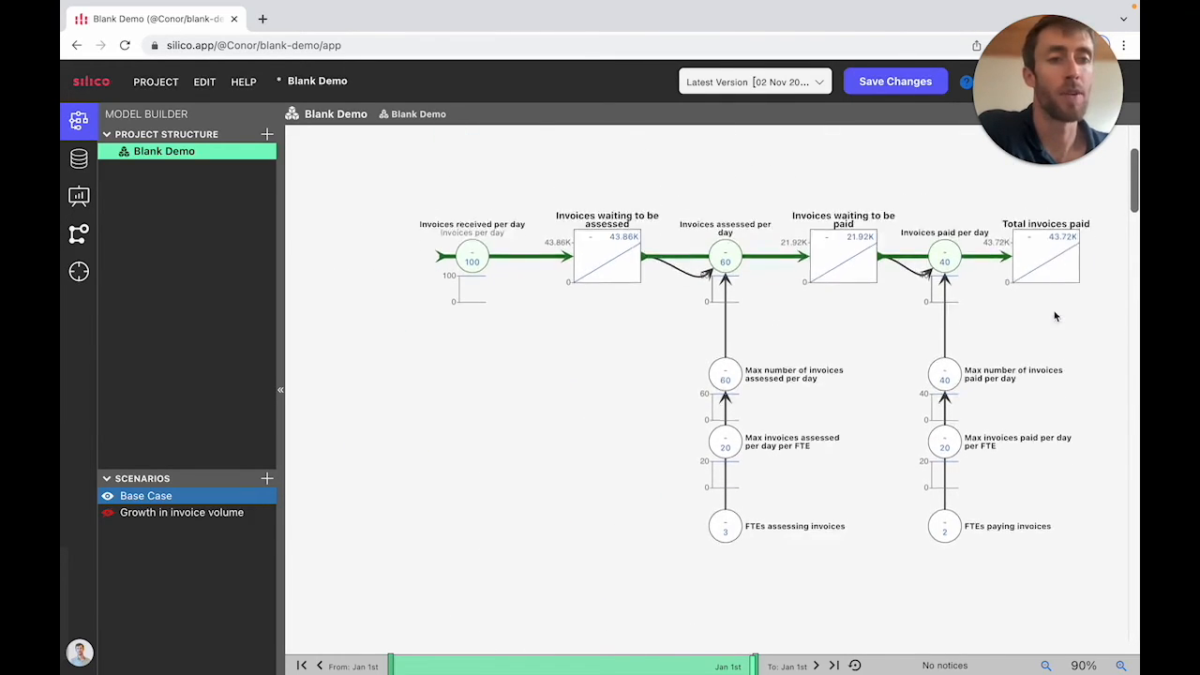
click(178, 512)
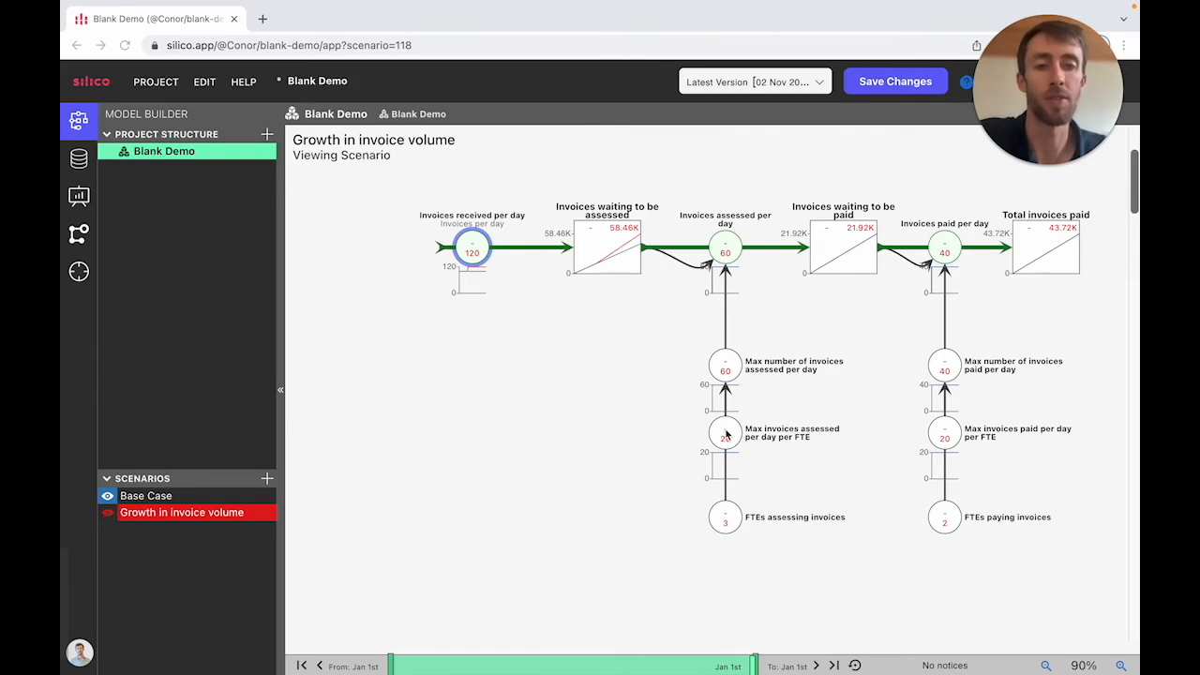
scroll(726, 434, down, 1)
scroll(726, 433, down, 1)
scroll(727, 433, up, 1)
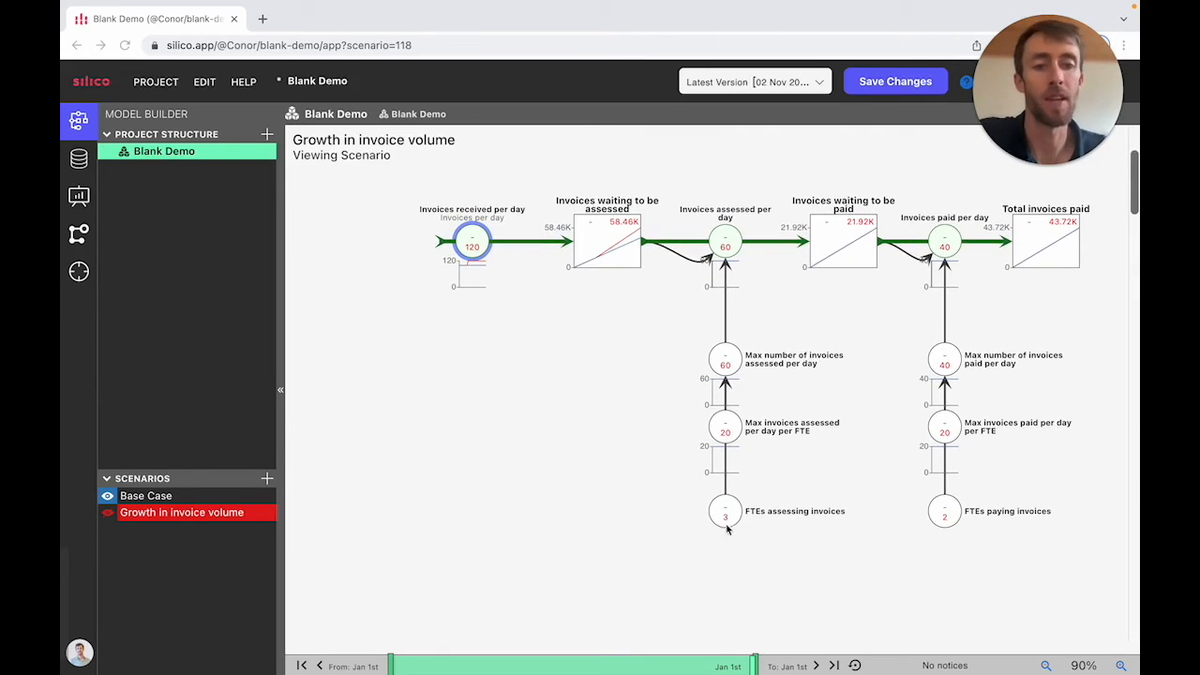